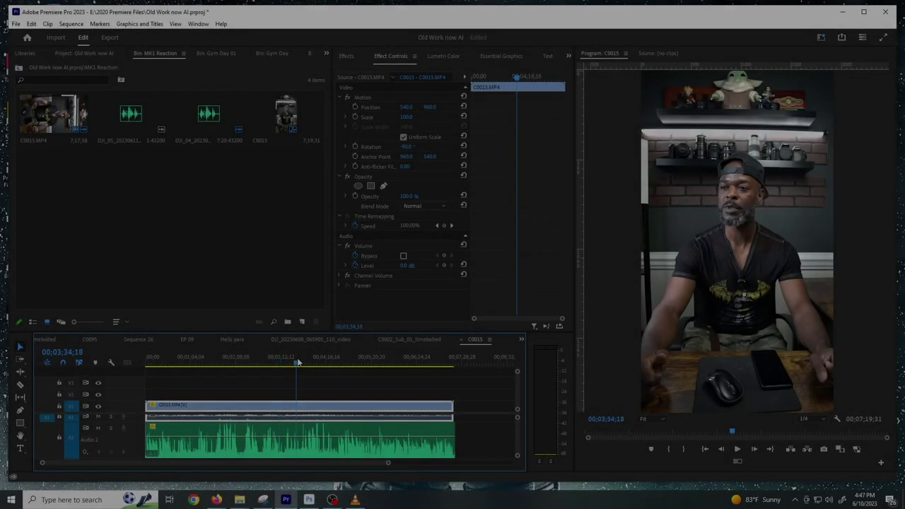
Scrub through the C0015 clip on the timeline and park the playhead at 00;00;41;21.
{"action": "left_click_drag", "start_coordinate": [294, 361], "coordinate": [137, 362]}
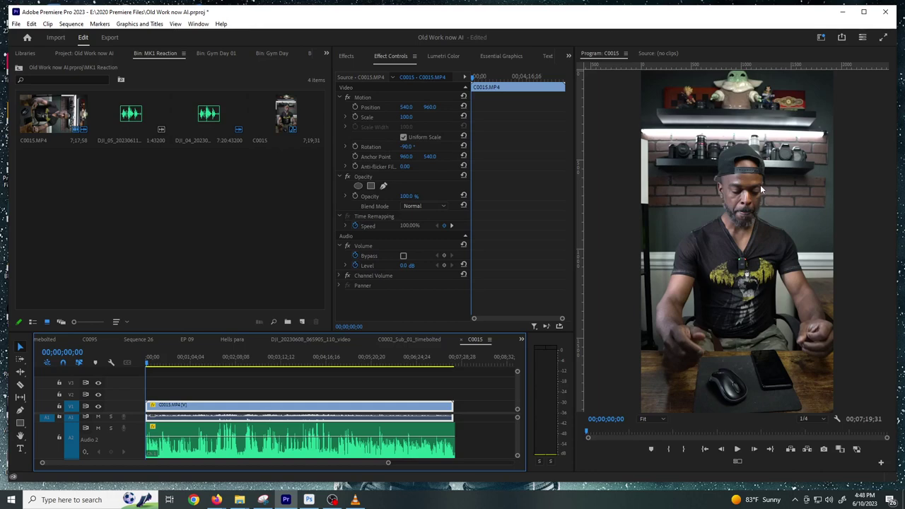
{"action": "left_click", "coordinate": [289, 359]}
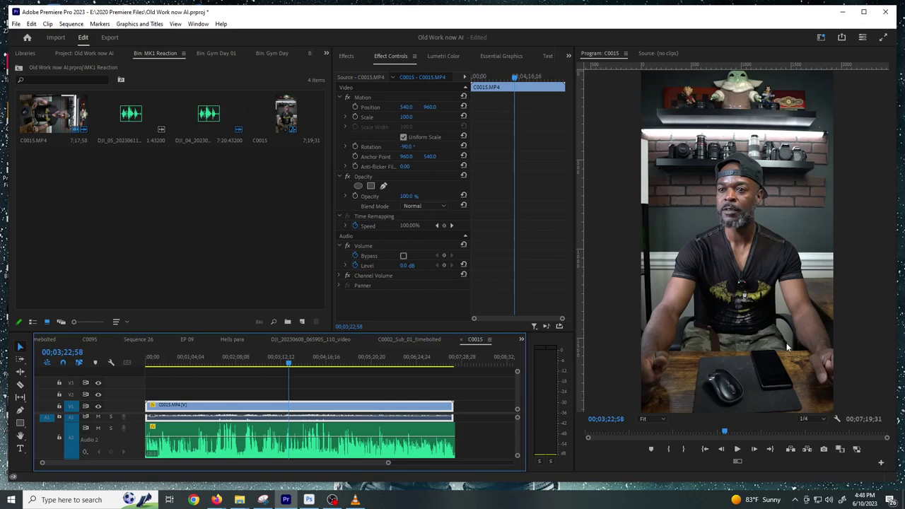
{"action": "left_click", "coordinate": [251, 359]}
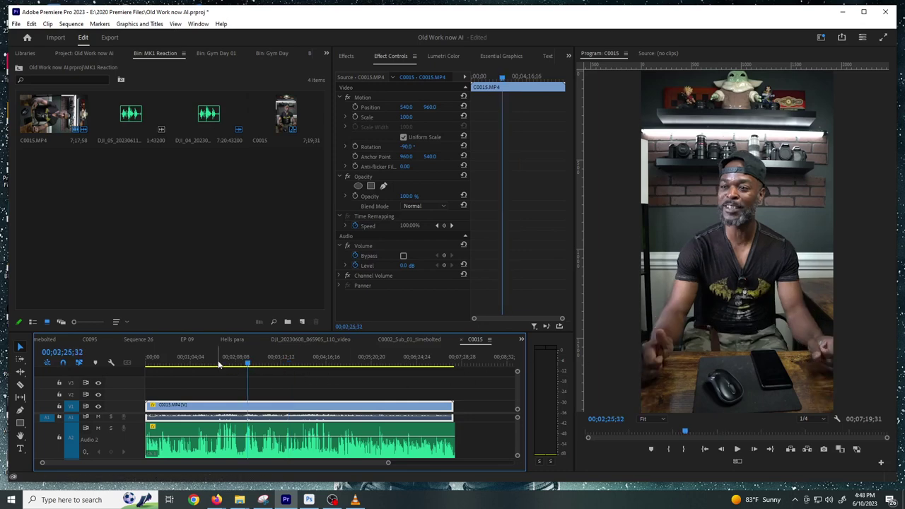
{"action": "left_click", "coordinate": [218, 362]}
{"action": "left_click", "coordinate": [199, 362]}
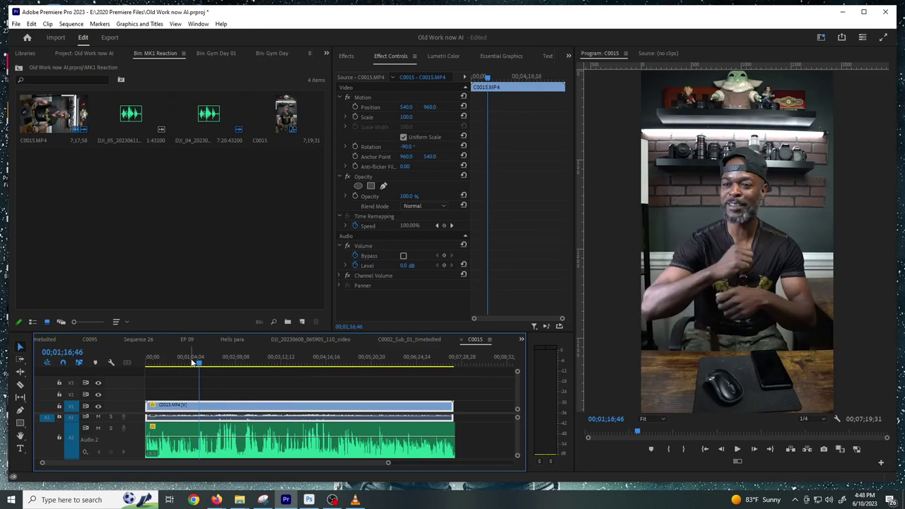
{"action": "left_click", "coordinate": [177, 362]}
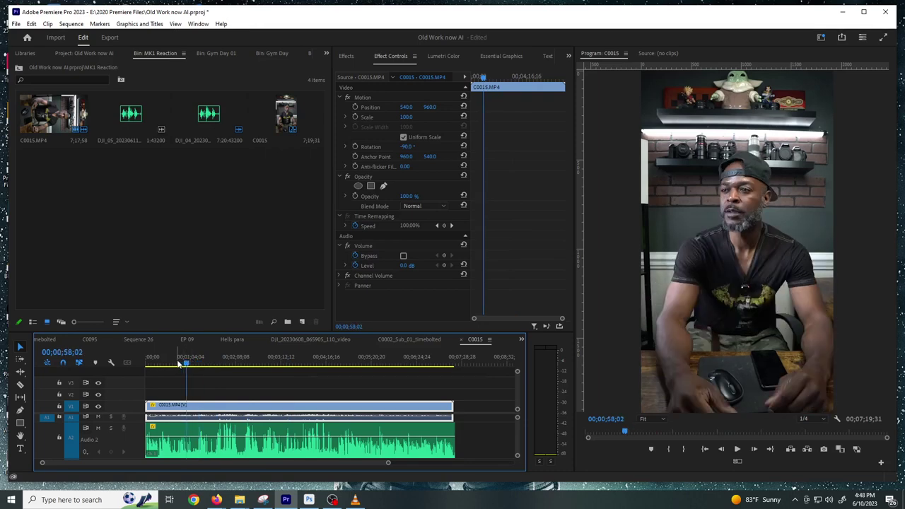
{"action": "left_click", "coordinate": [161, 362]}
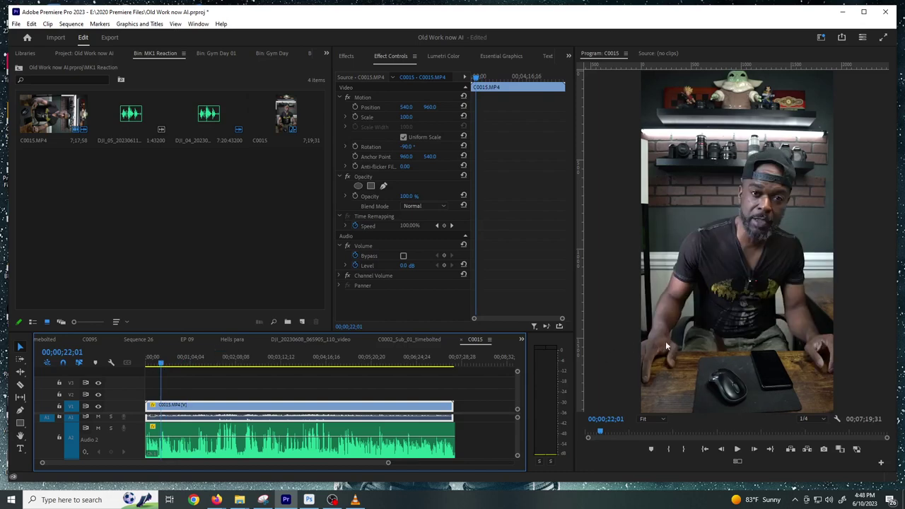
{"action": "left_click", "coordinate": [139, 364]}
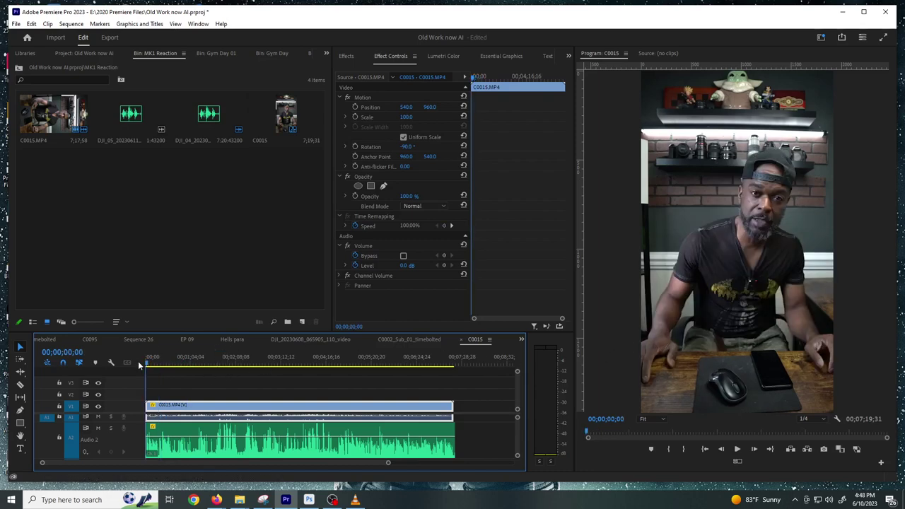
{"action": "left_click", "coordinate": [157, 364]}
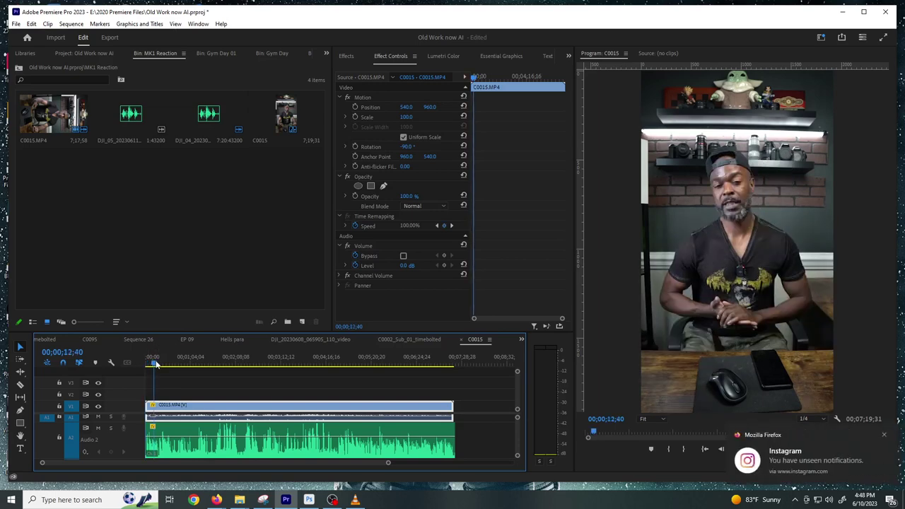
{"action": "left_click", "coordinate": [154, 364]}
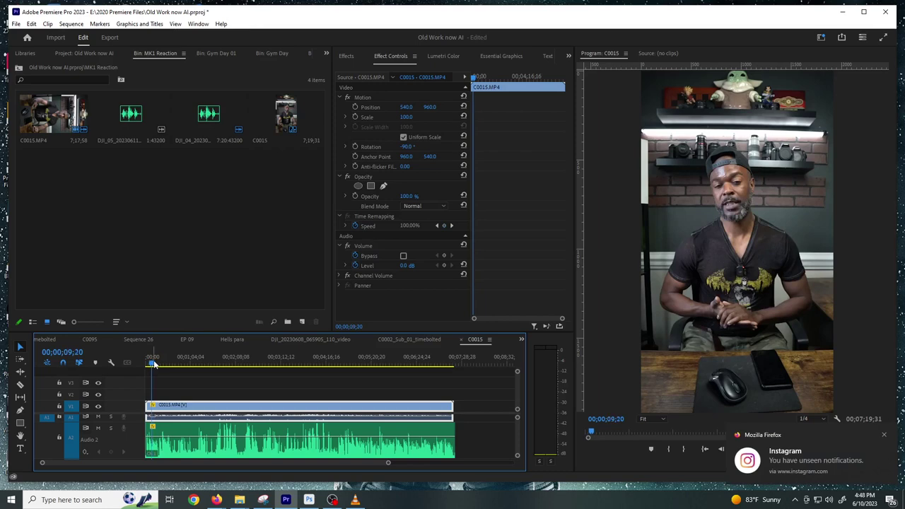
{"action": "left_click_drag", "start_coordinate": [154, 364], "coordinate": [177, 363]}
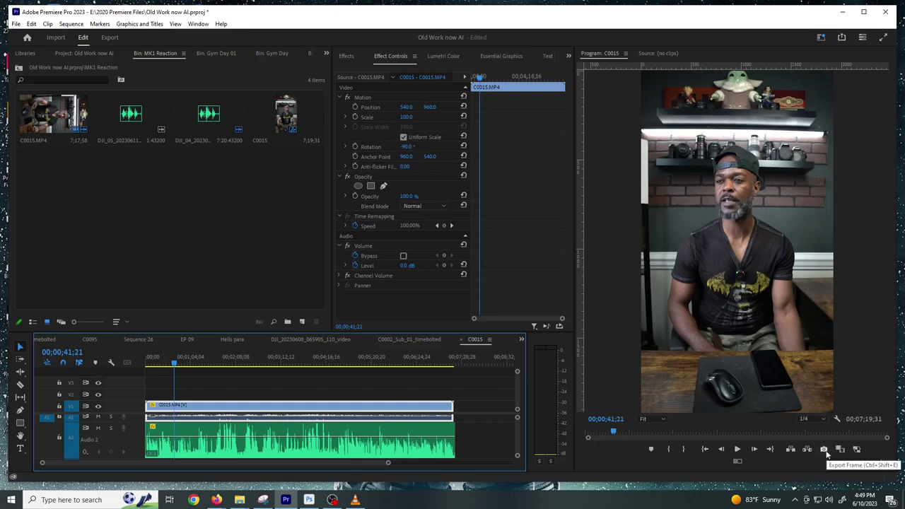
{"action": "left_click", "coordinate": [817, 461]}
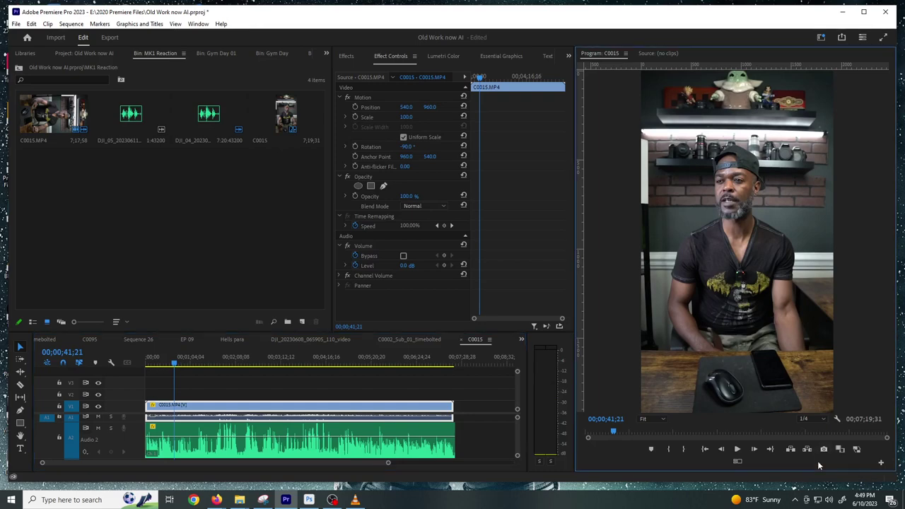
{"action": "left_click", "coordinate": [881, 464]}
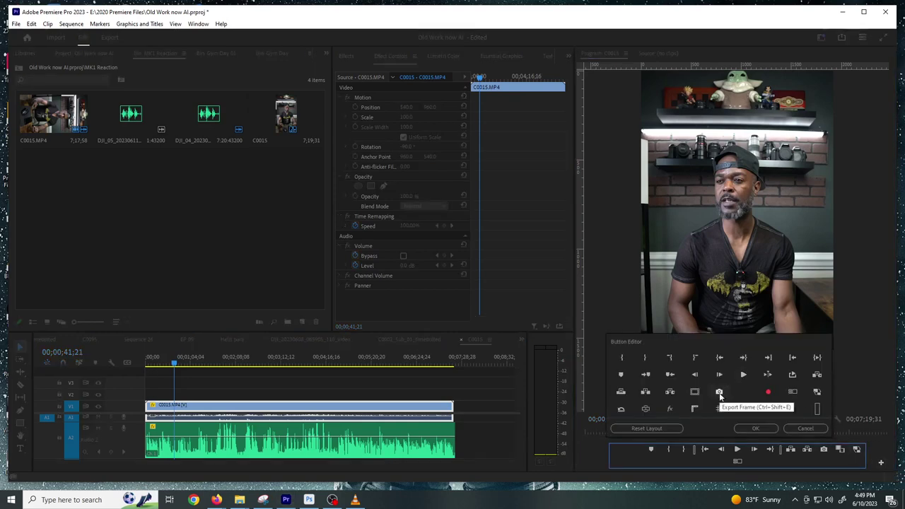
{"action": "left_click_drag", "start_coordinate": [719, 395], "coordinate": [740, 395]}
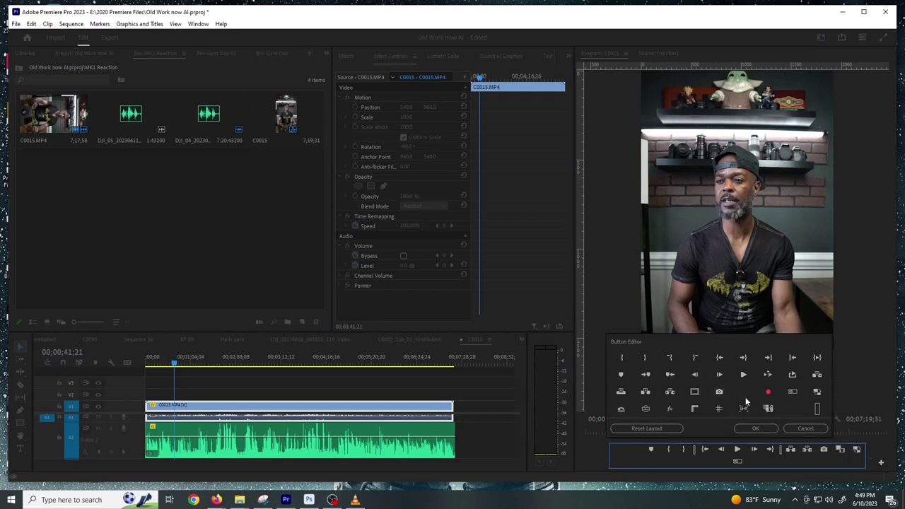
{"action": "left_click", "coordinate": [806, 428]}
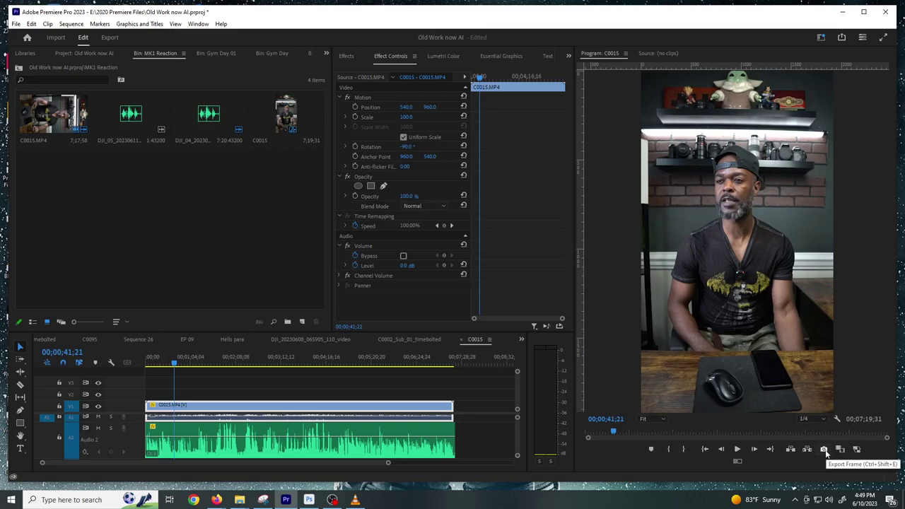
{"action": "left_click", "coordinate": [824, 450]}
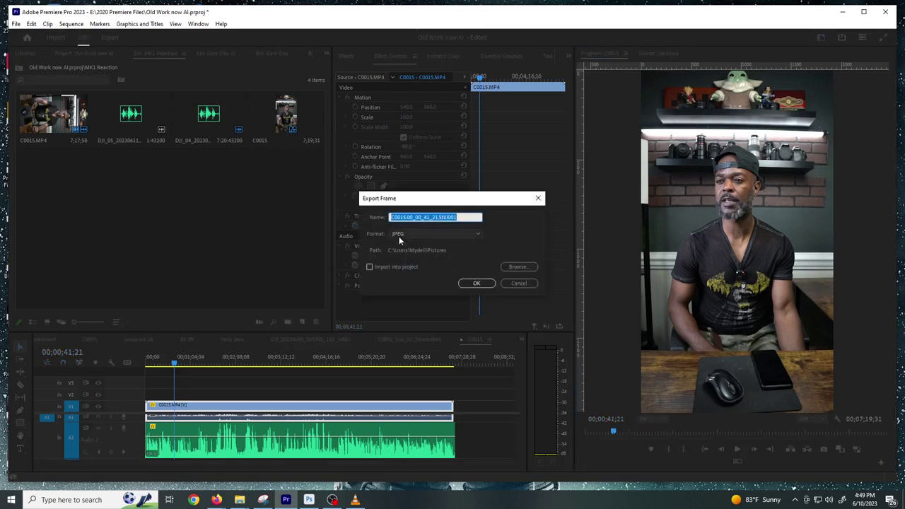
Export the current frame as a JPEG named 'still shot' into the Pictures folder.
{"action": "left_click", "coordinate": [398, 234]}
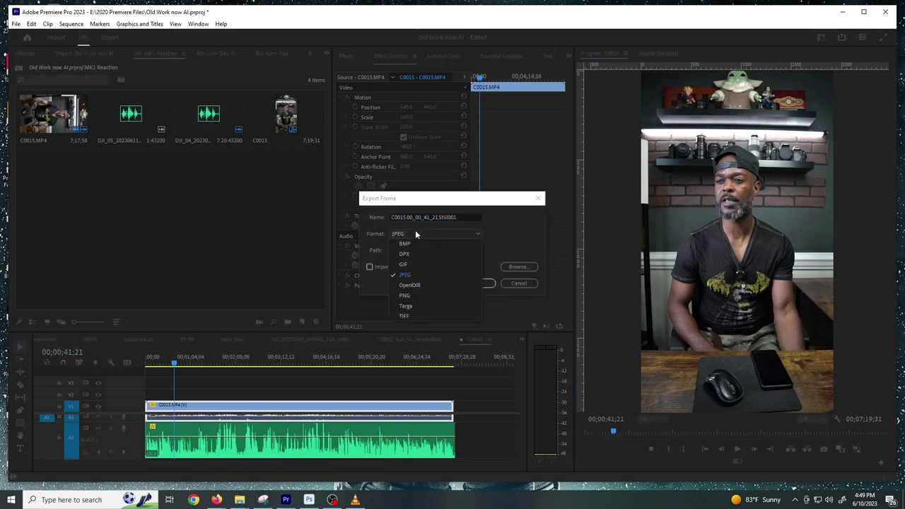
{"action": "left_click", "coordinate": [487, 241]}
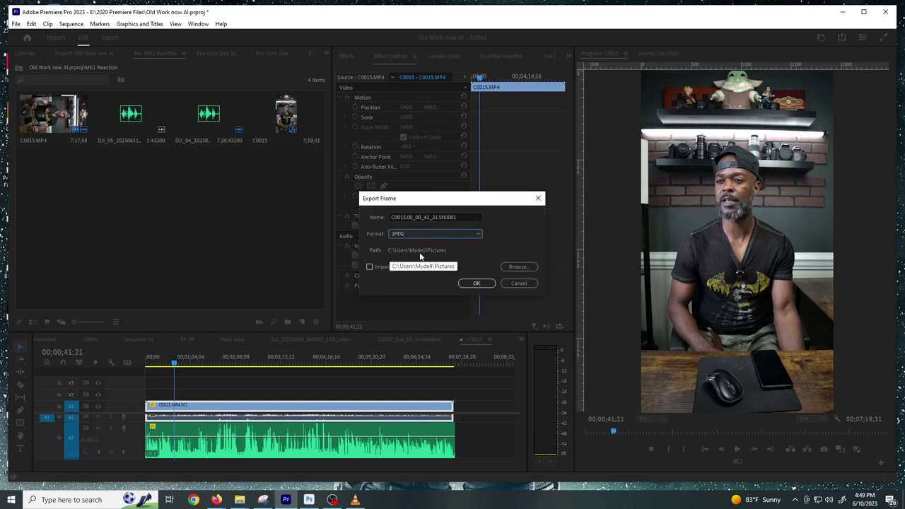
{"action": "left_click", "coordinate": [424, 218]}
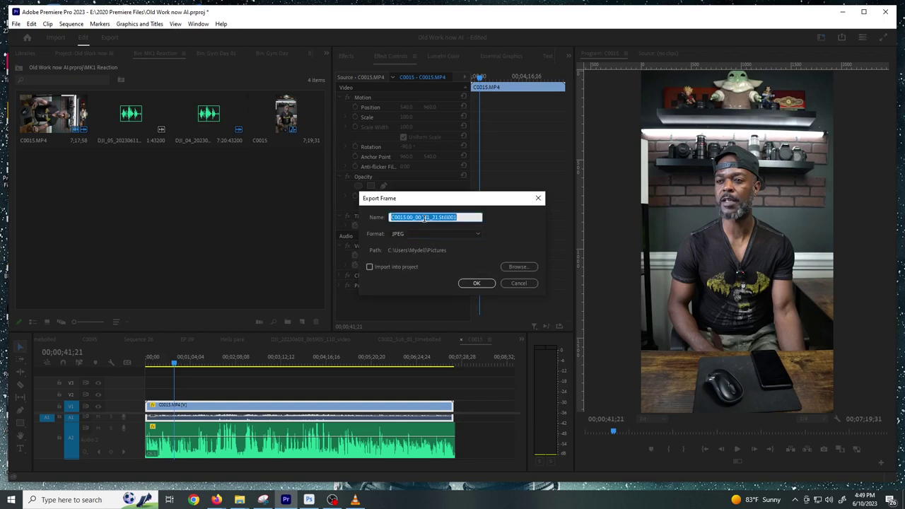
{"action": "type", "text": "still shot"}
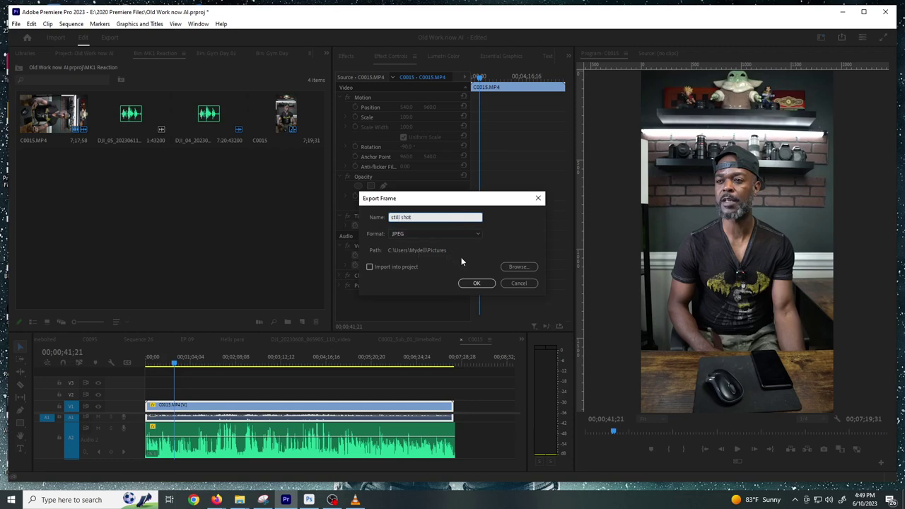
{"action": "left_click", "coordinate": [477, 283]}
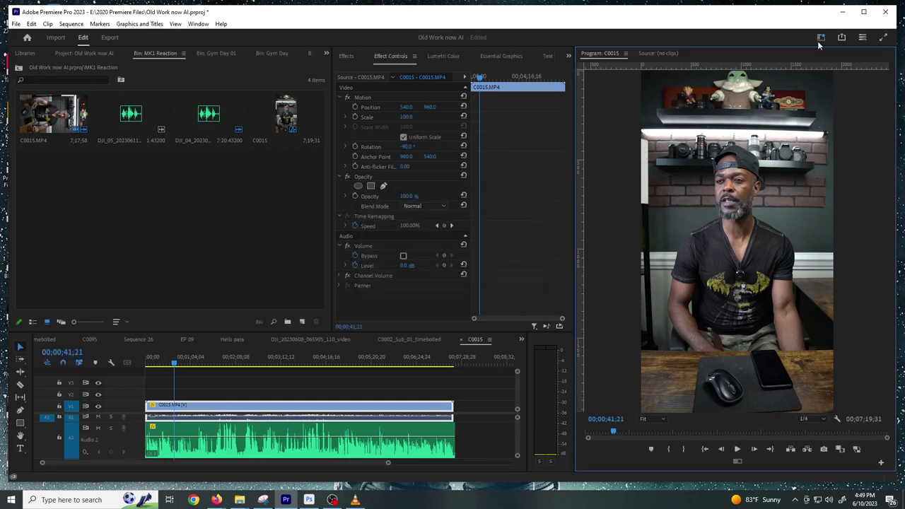
Switch to the File Explorer window and open the user's Pictures folder.
{"action": "left_click", "coordinate": [844, 14]}
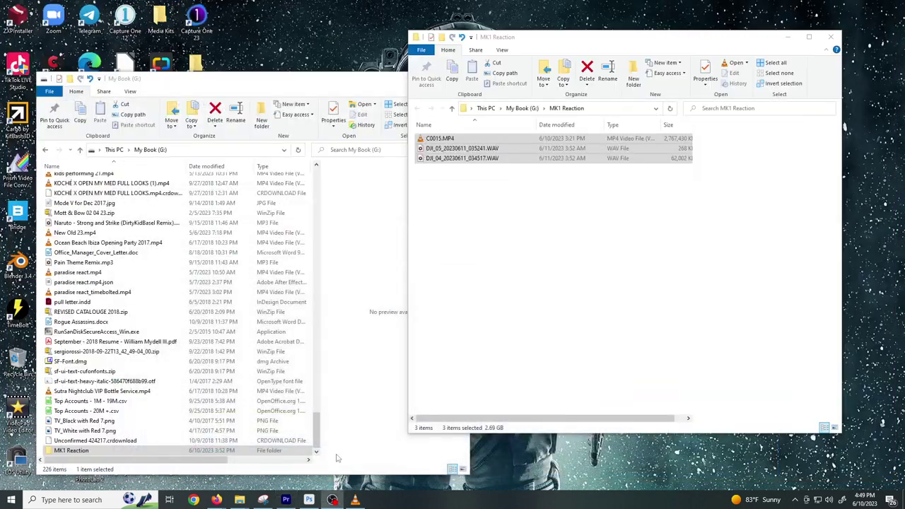
{"action": "left_click", "coordinate": [309, 500]}
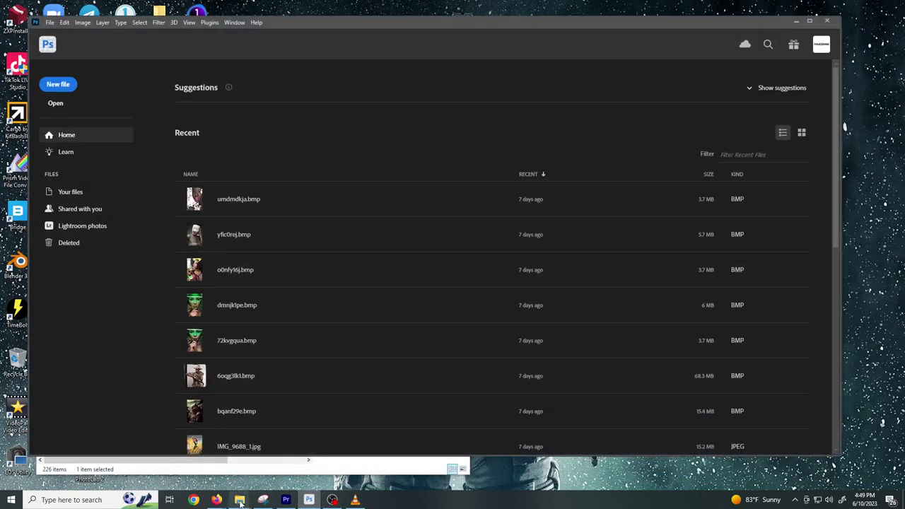
{"action": "mouse_move", "coordinate": [241, 500]}
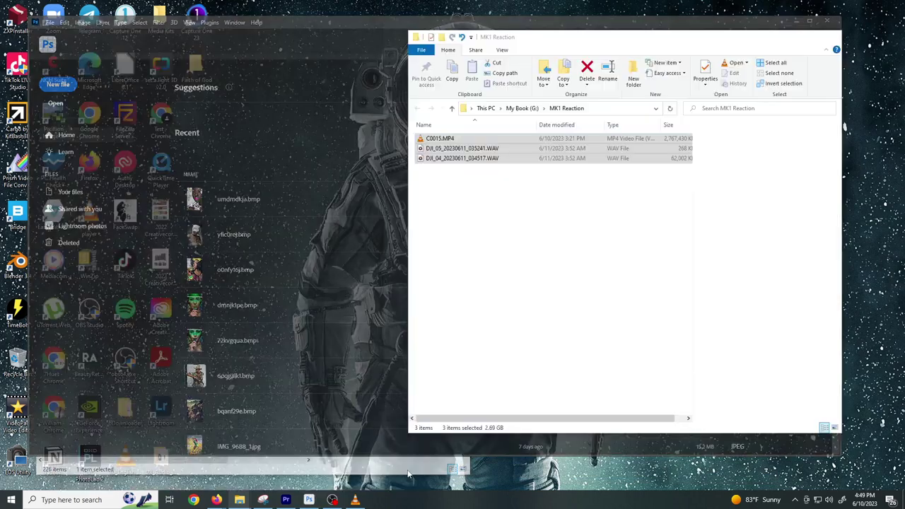
{"action": "left_click", "coordinate": [392, 461]}
{"action": "left_click", "coordinate": [472, 109]}
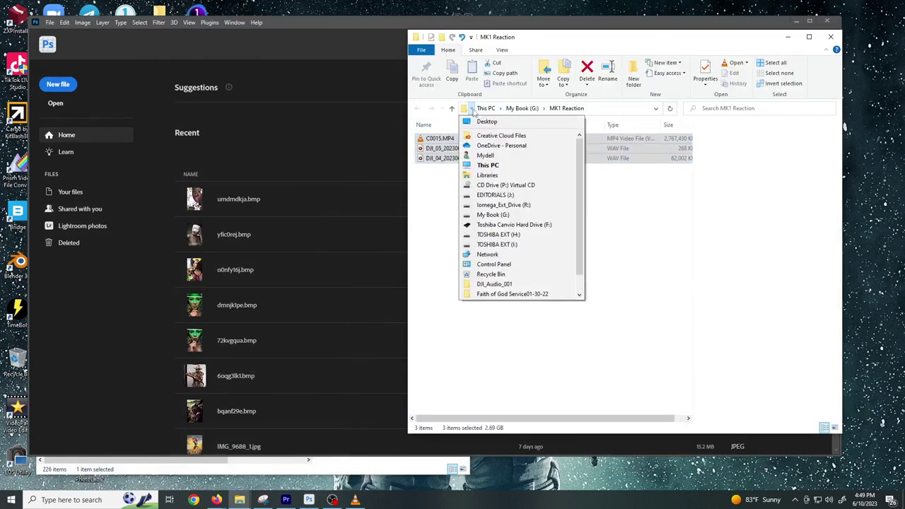
{"action": "left_click", "coordinate": [500, 159]}
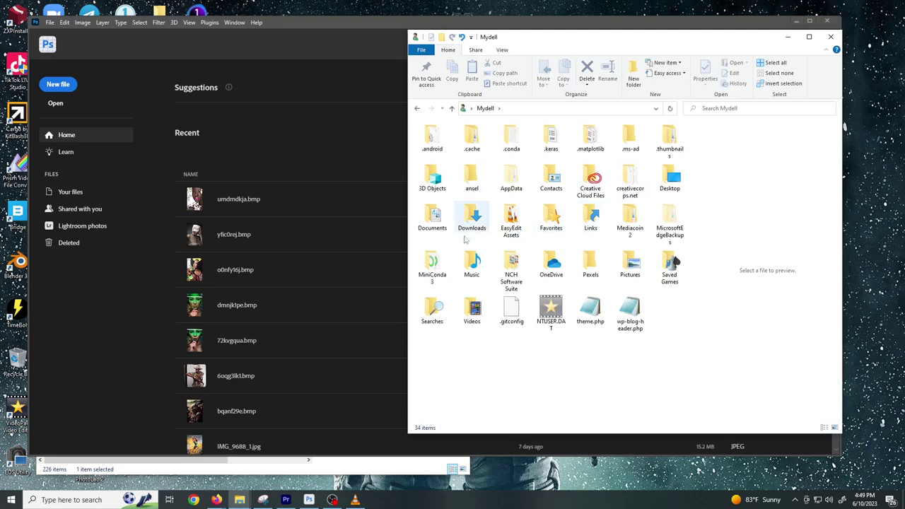
{"action": "left_click", "coordinate": [623, 261]}
{"action": "double_click", "coordinate": [623, 262]}
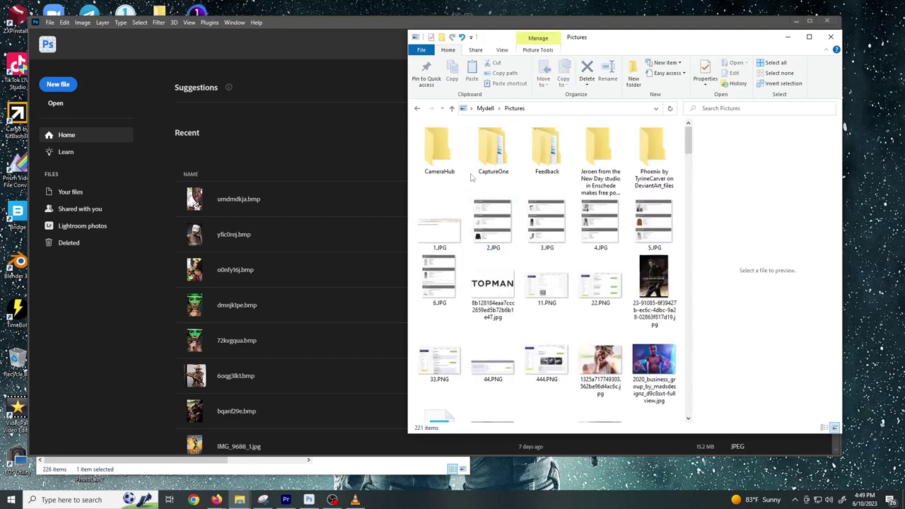
Sort the Pictures folder's files by date.
{"action": "right_click", "coordinate": [681, 131]}
{"action": "mouse_move", "coordinate": [665, 147]}
{"action": "left_click", "coordinate": [700, 159]}
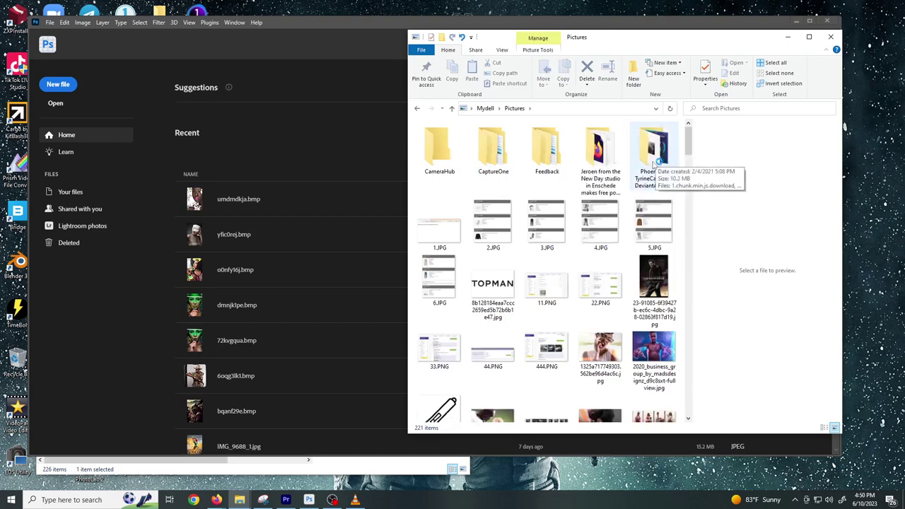
Open still shot.jpg and crop-widen its canvas to 2988 × 1920 px with white flanks.
{"action": "left_click_drag", "start_coordinate": [438, 223], "coordinate": [304, 161]}
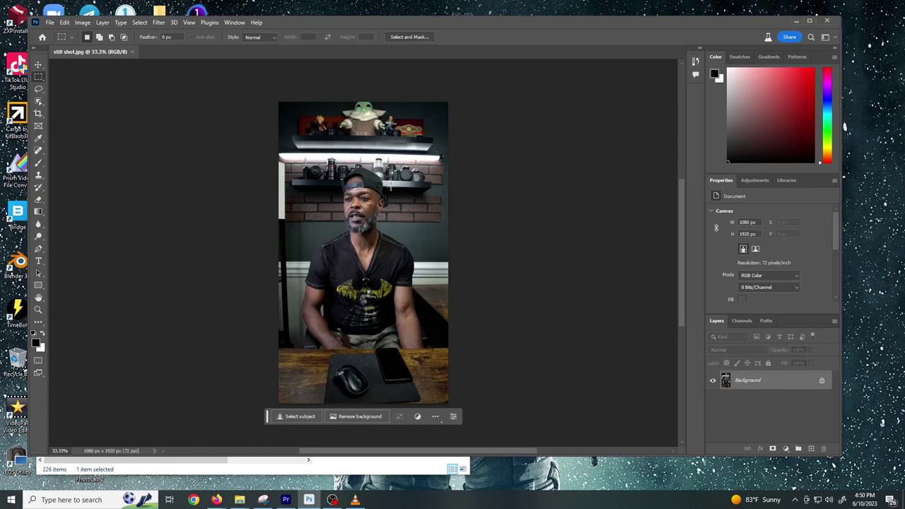
{"action": "key", "text": "c"}
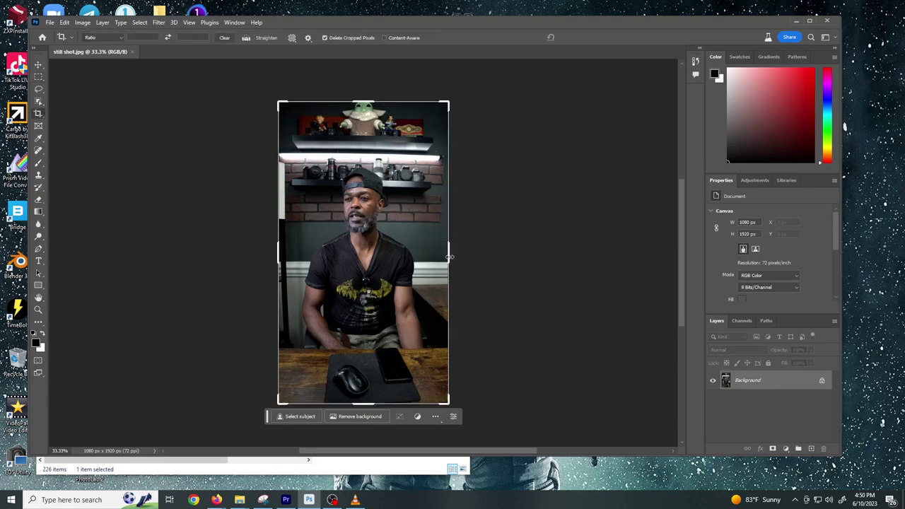
{"action": "left_click_drag", "start_coordinate": [452, 256], "coordinate": [599, 256]}
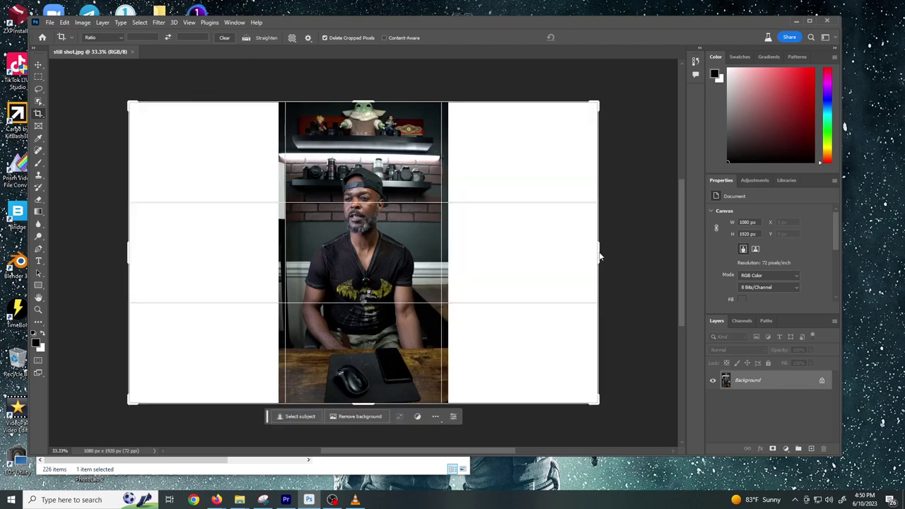
{"action": "left_click", "coordinate": [582, 38]}
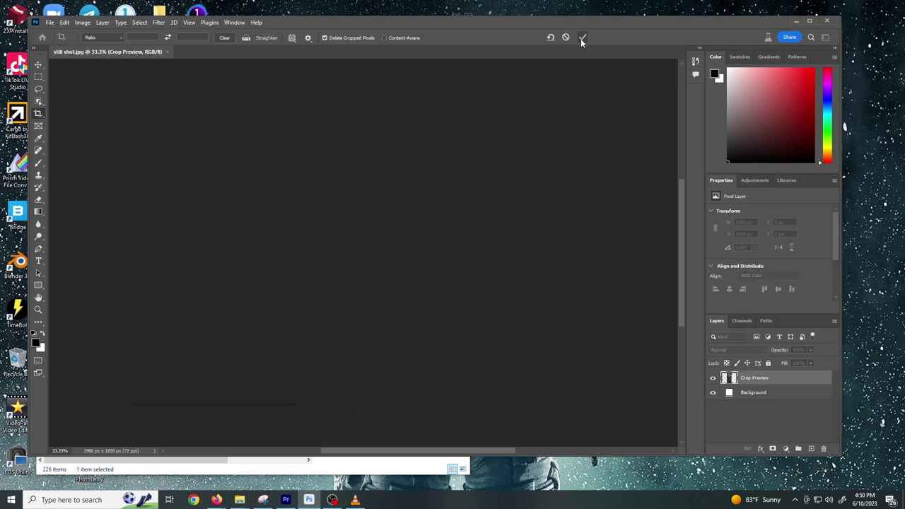
{"action": "left_click", "coordinate": [38, 77]}
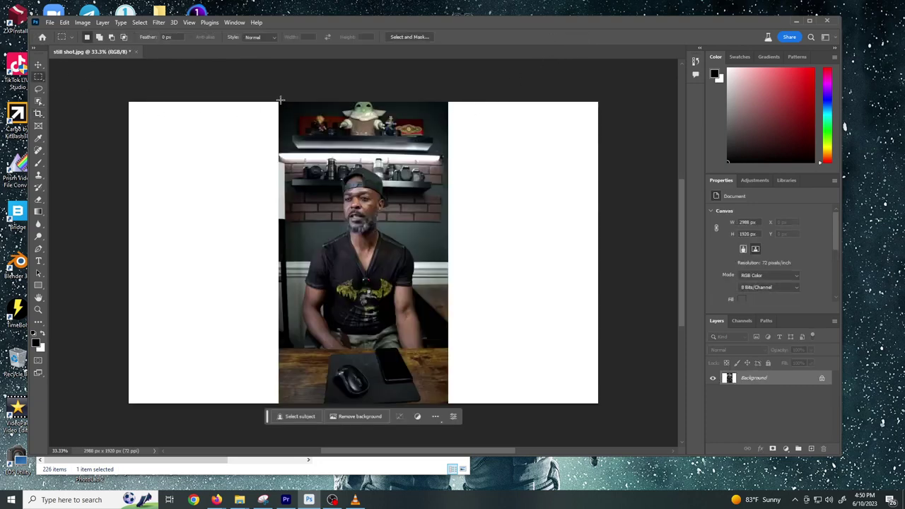
{"action": "left_click_drag", "start_coordinate": [280, 100], "coordinate": [445, 417]}
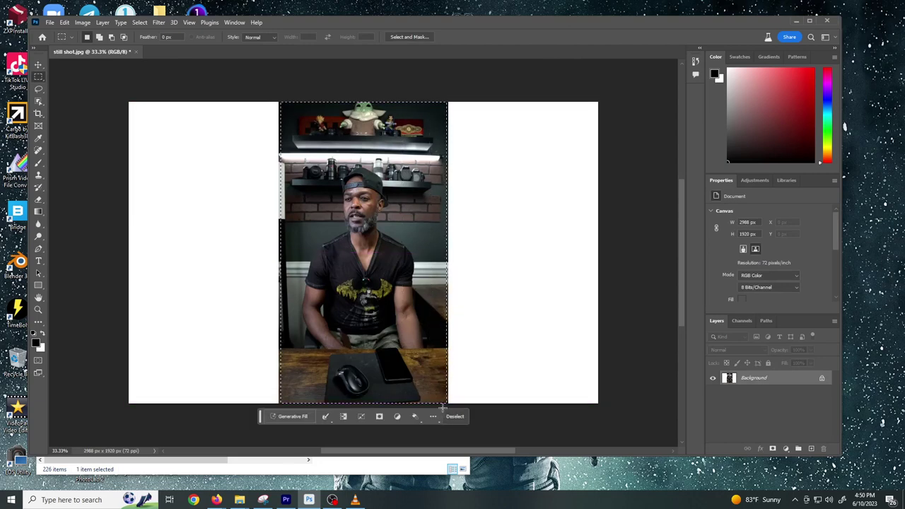
{"action": "left_click", "coordinate": [343, 416]}
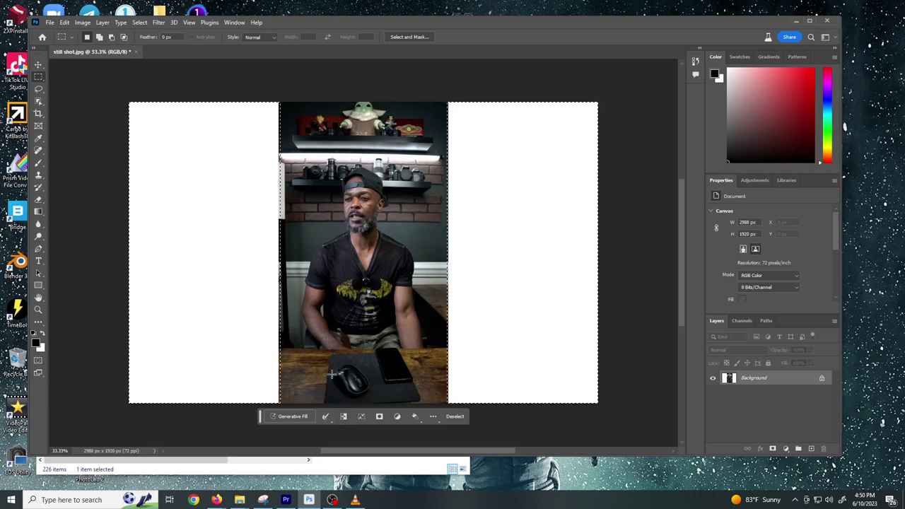
{"action": "left_click", "coordinate": [304, 417]}
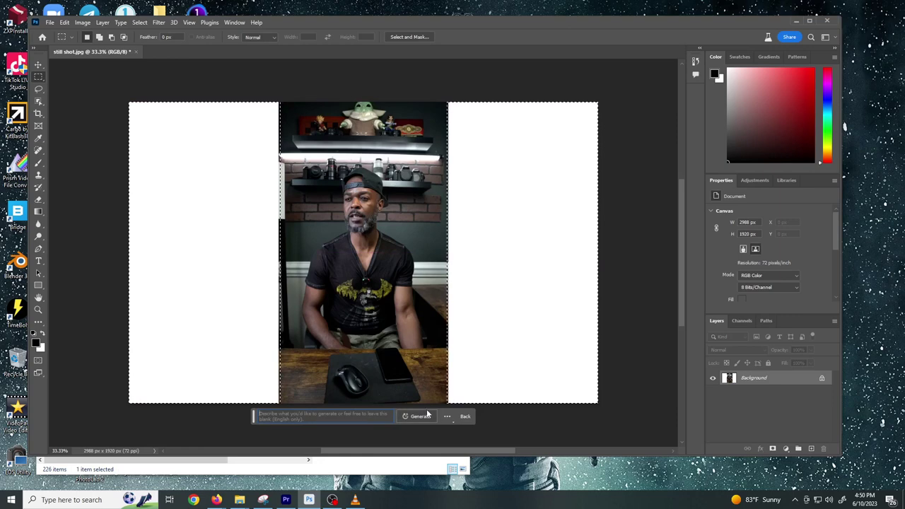
{"action": "left_click", "coordinate": [423, 417]}
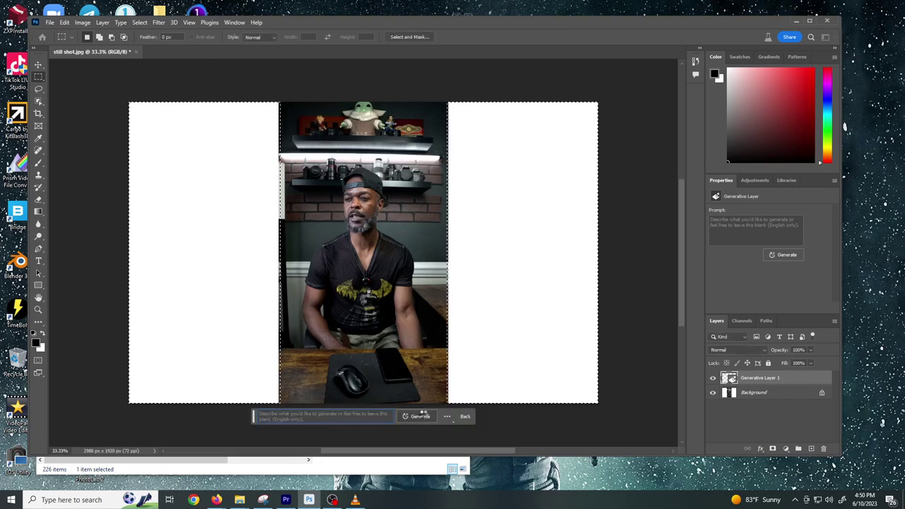
{"action": "left_click", "coordinate": [421, 416]}
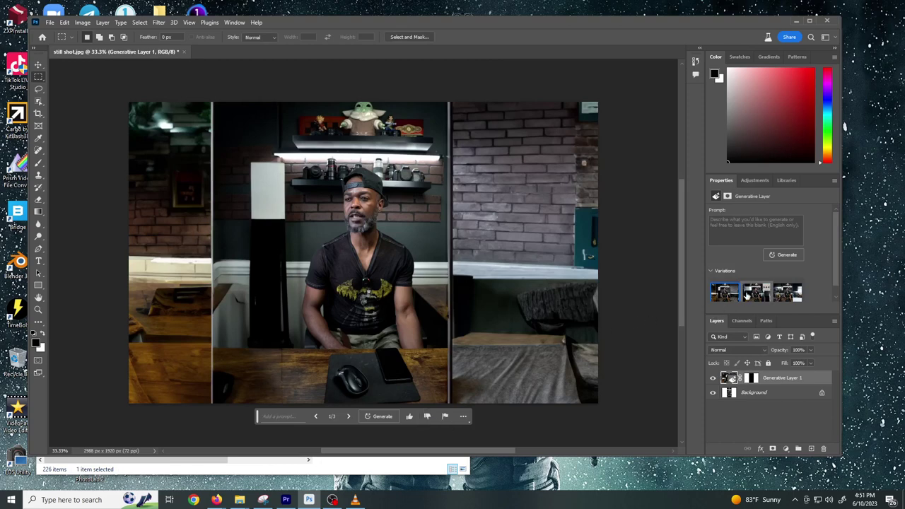
{"action": "left_click", "coordinate": [748, 295]}
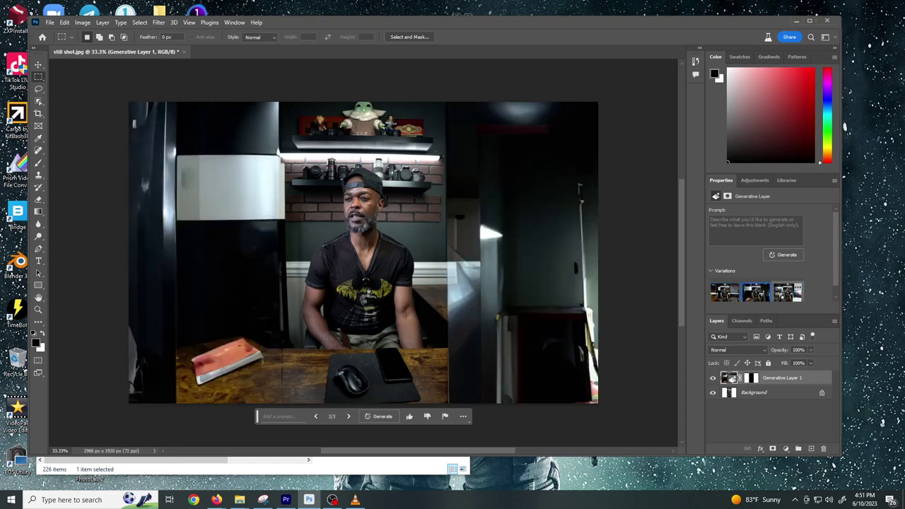
{"action": "left_click", "coordinate": [783, 297]}
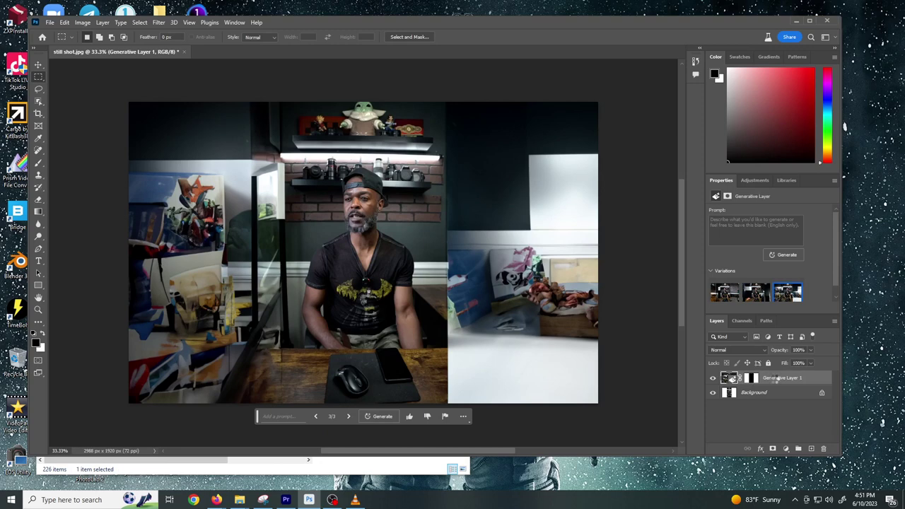
{"action": "key", "text": "Delete"}
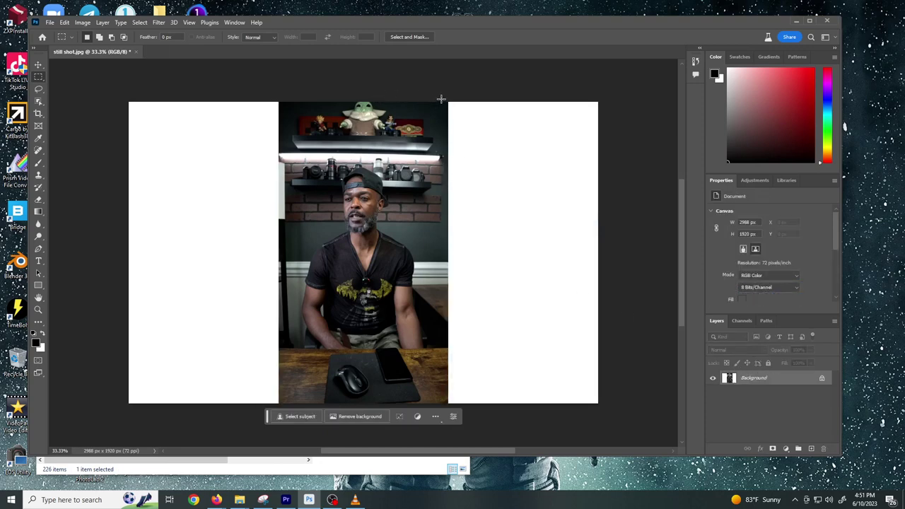
{"action": "left_click_drag", "start_coordinate": [444, 100], "coordinate": [610, 323]}
{"action": "left_click", "coordinate": [482, 273]}
{"action": "left_click_drag", "start_coordinate": [427, 281], "coordinate": [597, 102]}
{"action": "left_click", "coordinate": [439, 91]}
{"action": "left_click_drag", "start_coordinate": [438, 92], "coordinate": [600, 282]}
{"action": "left_click_drag", "start_coordinate": [435, 98], "coordinate": [523, 283]}
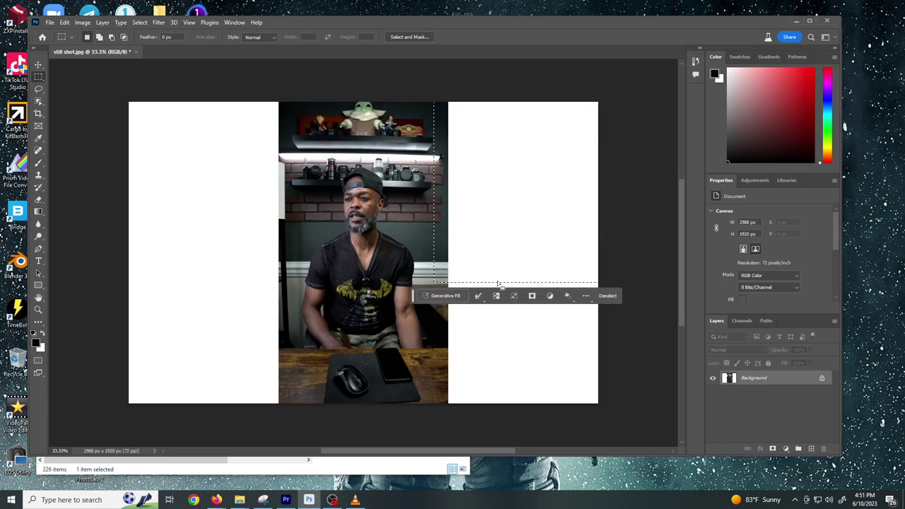
{"action": "left_click", "coordinate": [456, 297]}
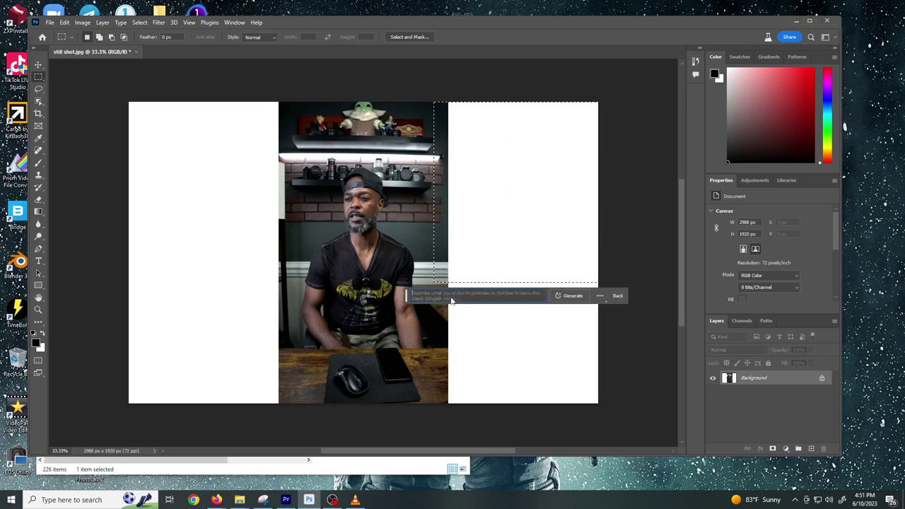
{"action": "left_click", "coordinate": [568, 296]}
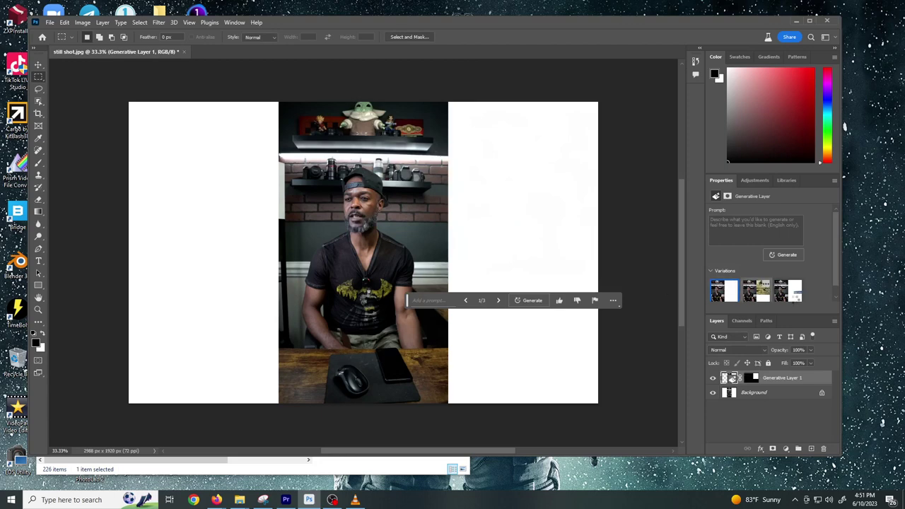
{"action": "left_click", "coordinate": [780, 300]}
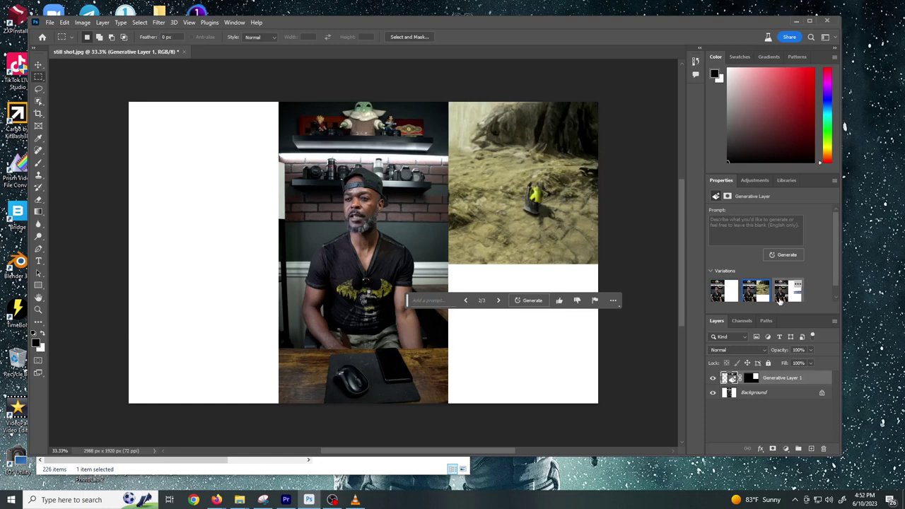
{"action": "left_click", "coordinate": [718, 300]}
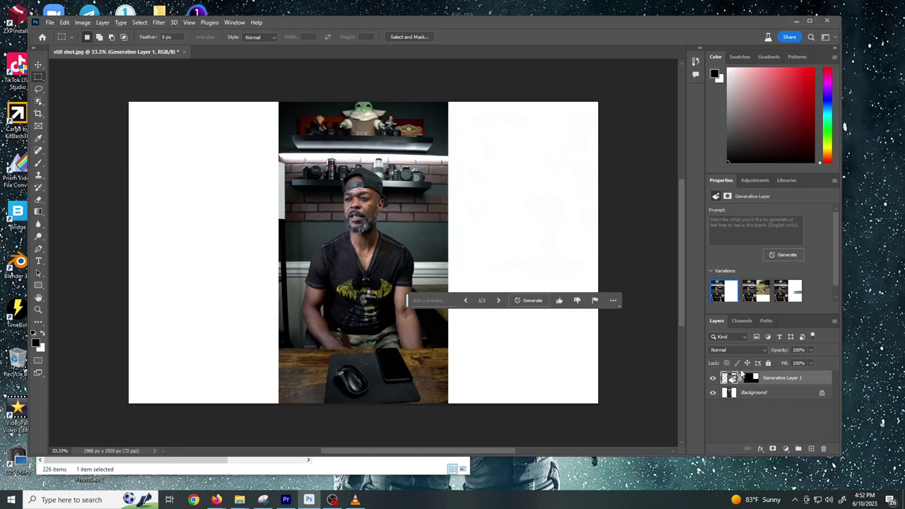
{"action": "key", "text": "Delete"}
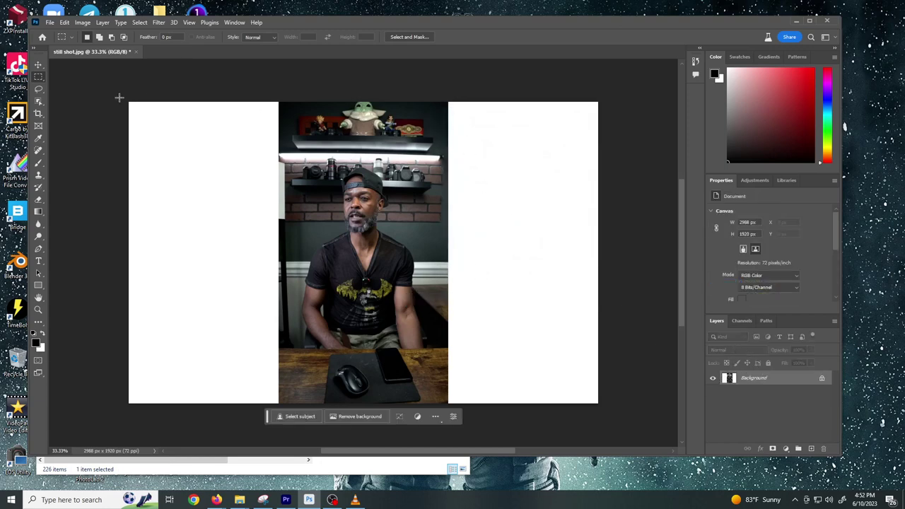
{"action": "left_click_drag", "start_coordinate": [433, 258], "coordinate": [658, 414]}
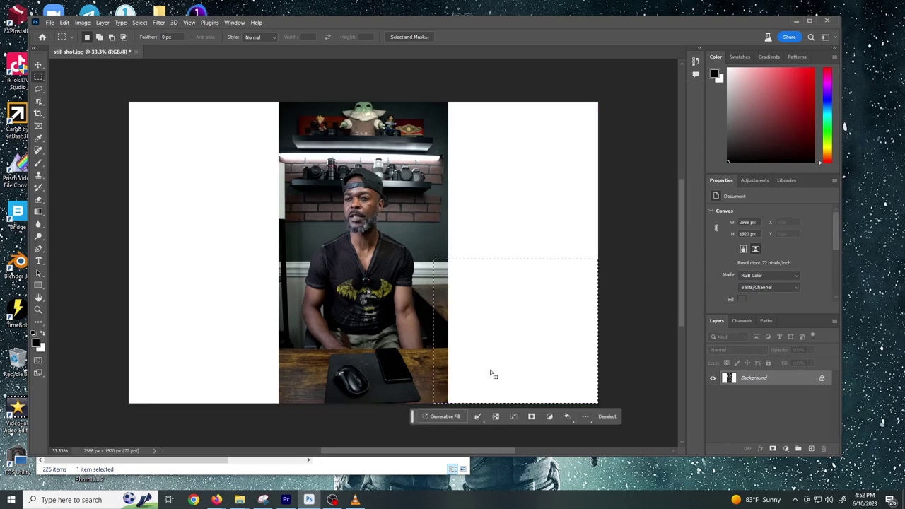
{"action": "left_click", "coordinate": [453, 416]}
{"action": "type", "text": "desk"}
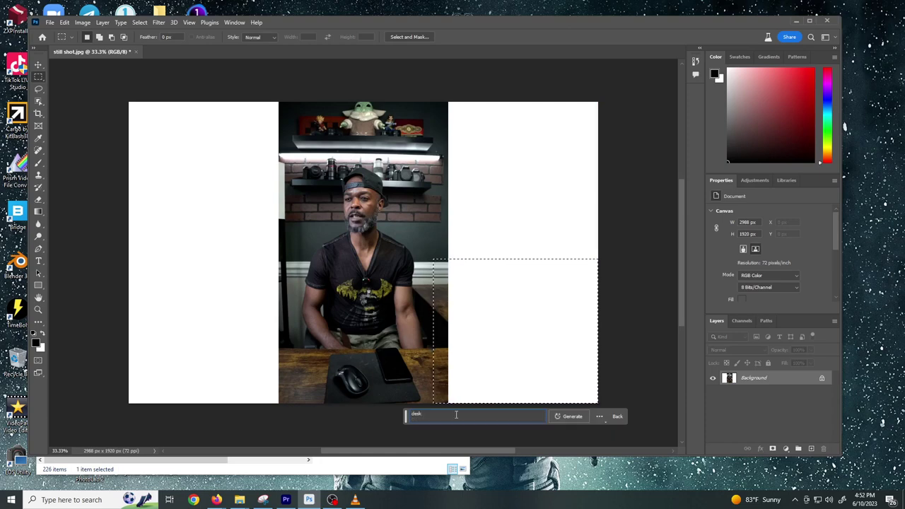
{"action": "key", "text": "Return"}
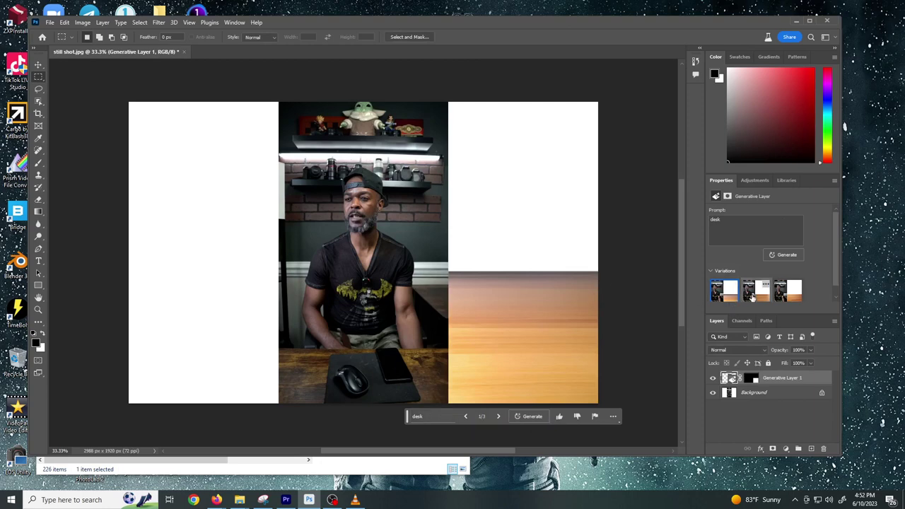
{"action": "left_click", "coordinate": [788, 297]}
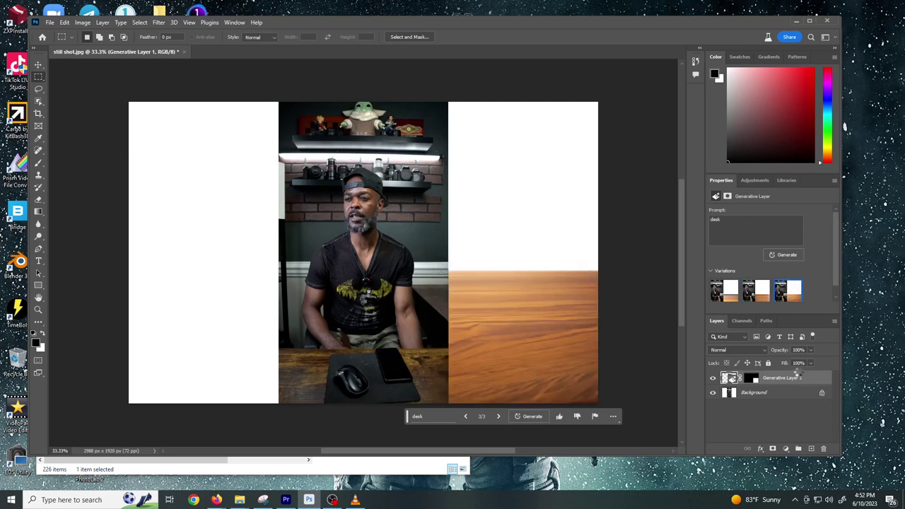
{"action": "key", "text": "Delete"}
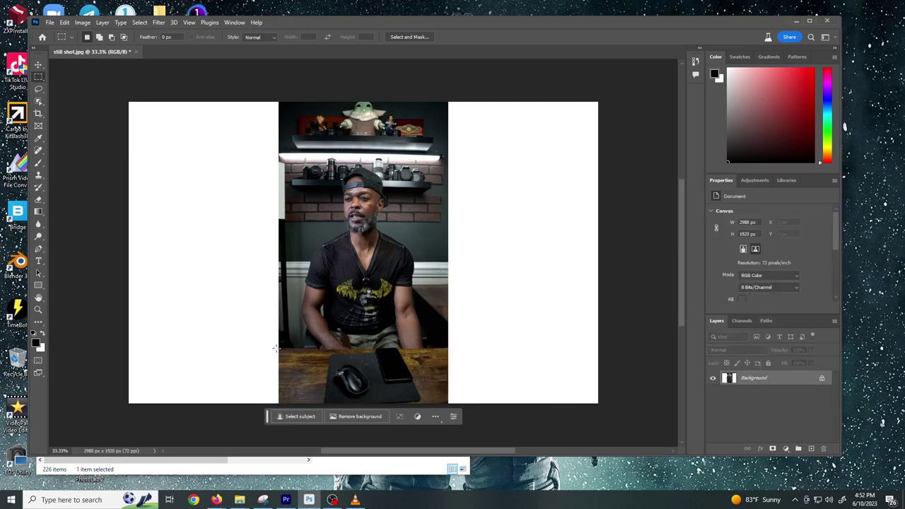
{"action": "left_click_drag", "start_coordinate": [280, 345], "coordinate": [65, 434]}
{"action": "left_click_drag", "start_coordinate": [451, 322], "coordinate": [639, 394]}
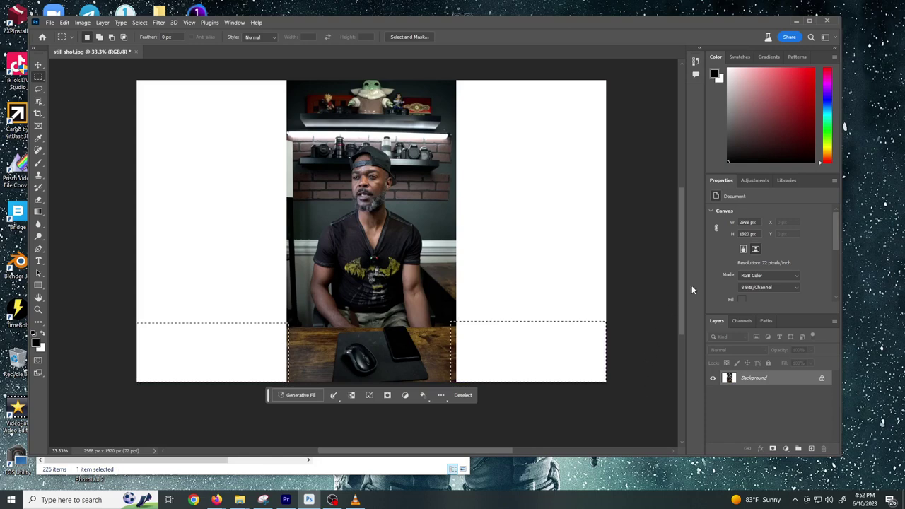
{"action": "left_click", "coordinate": [304, 398]}
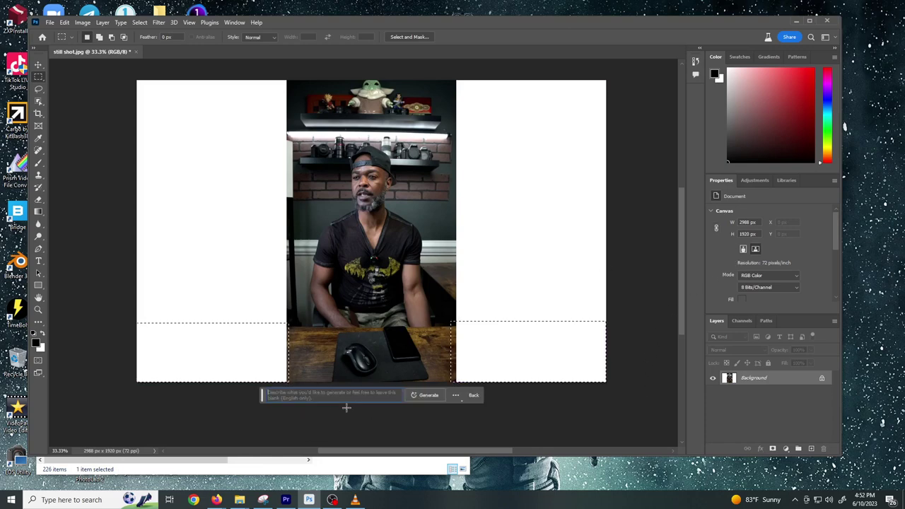
{"action": "left_click", "coordinate": [425, 395]}
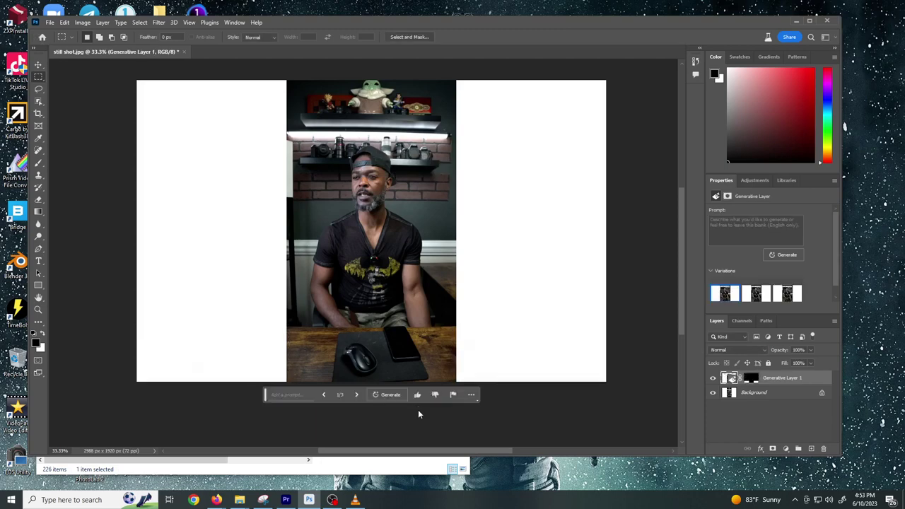
{"action": "left_click", "coordinate": [756, 293]}
{"action": "left_click", "coordinate": [786, 293]}
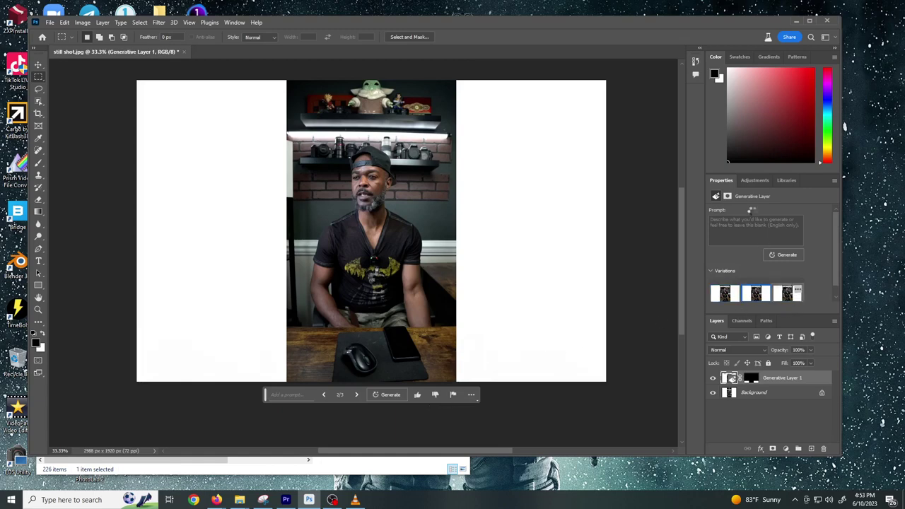
{"action": "left_click", "coordinate": [713, 378]}
{"action": "left_click", "coordinate": [713, 379]}
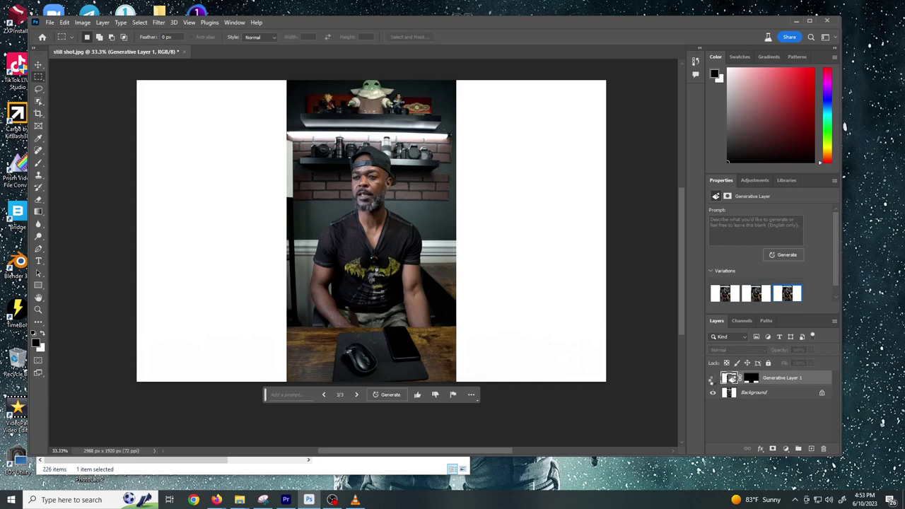
{"action": "left_click", "coordinate": [713, 379]}
{"action": "key", "text": "Delete"}
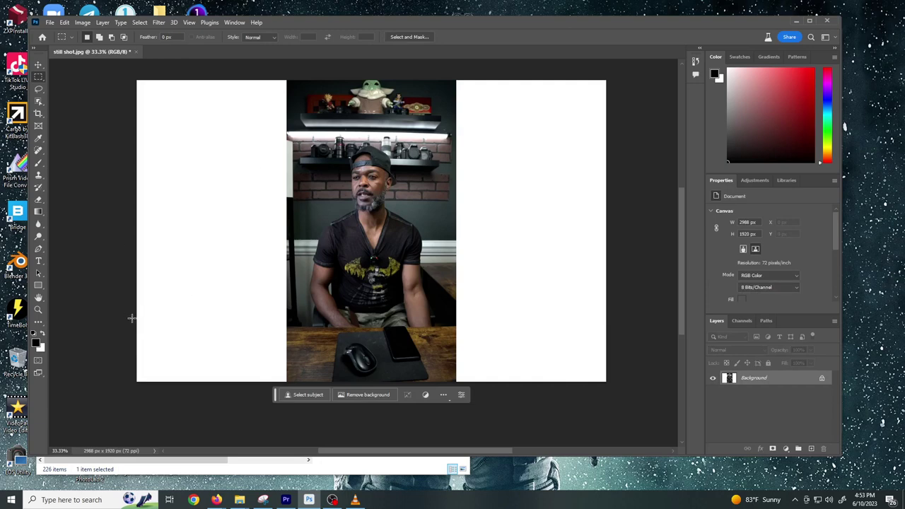
Generative-fill the lower-left white area, keeping the third variation that extends the wooden desk.
{"action": "left_click_drag", "start_coordinate": [131, 318], "coordinate": [305, 413]}
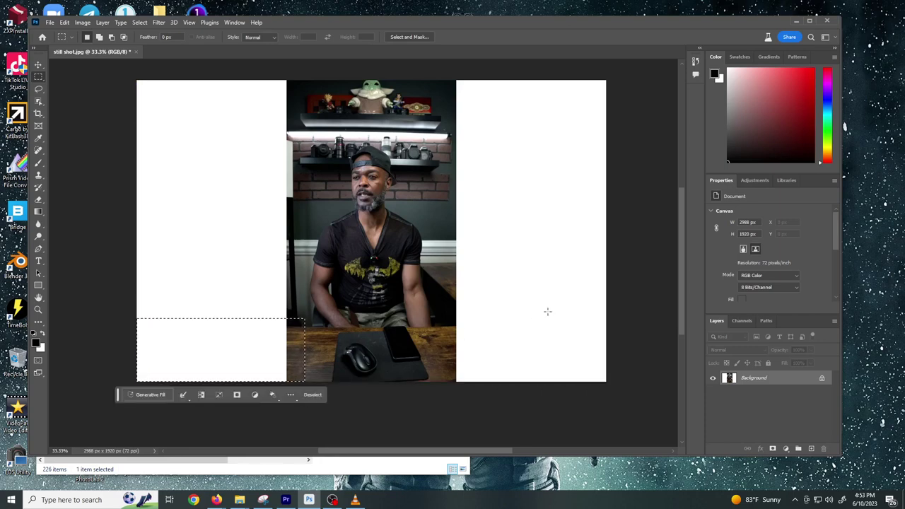
{"action": "left_click", "coordinate": [141, 395]}
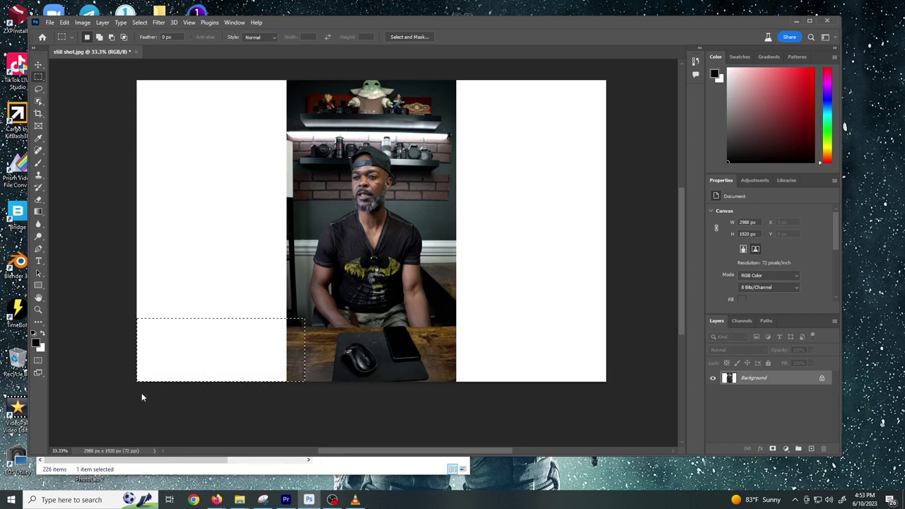
{"action": "left_click", "coordinate": [274, 397]}
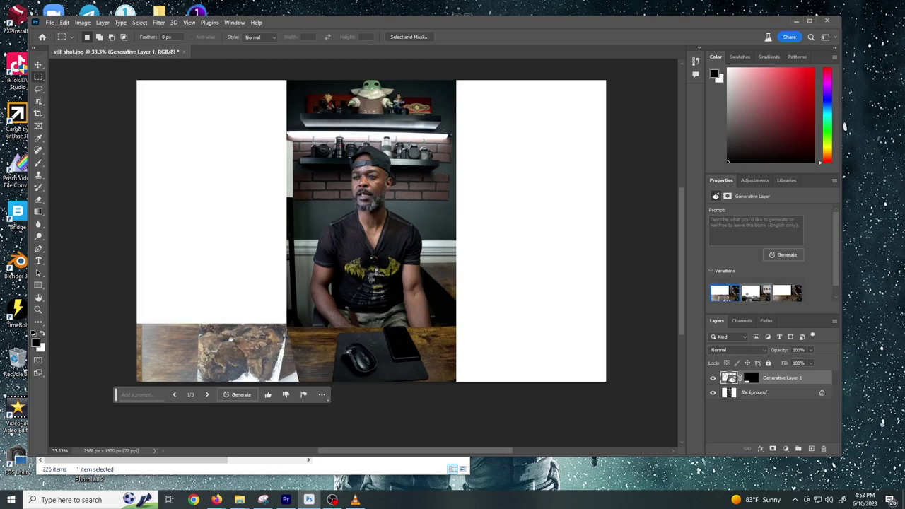
{"action": "left_click", "coordinate": [749, 297]}
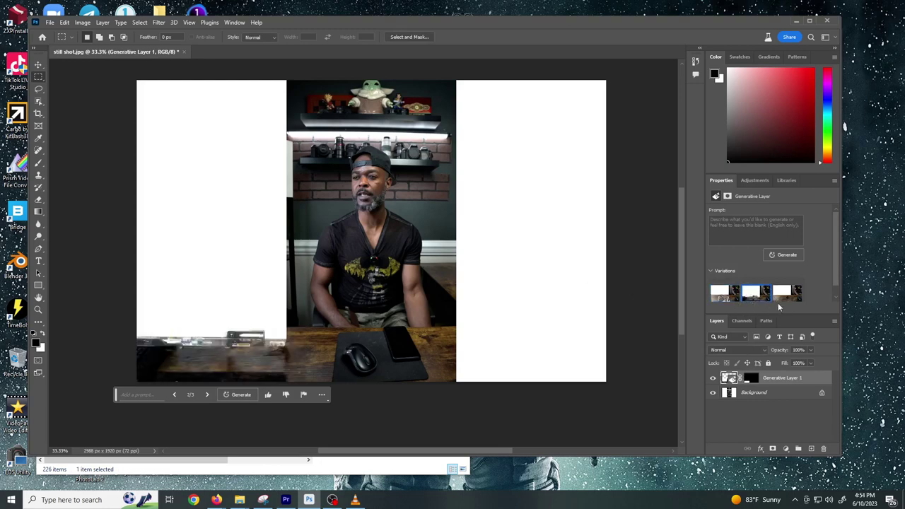
{"action": "left_click", "coordinate": [791, 301]}
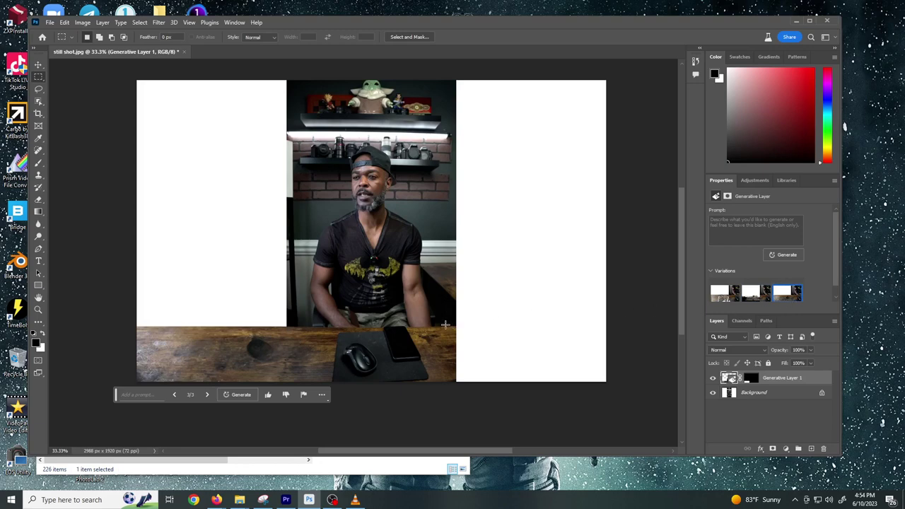
Select the blank bottom-right corner, generative-fill it without a prompt, and review the variations.
{"action": "left_click_drag", "start_coordinate": [445, 324], "coordinate": [657, 404]}
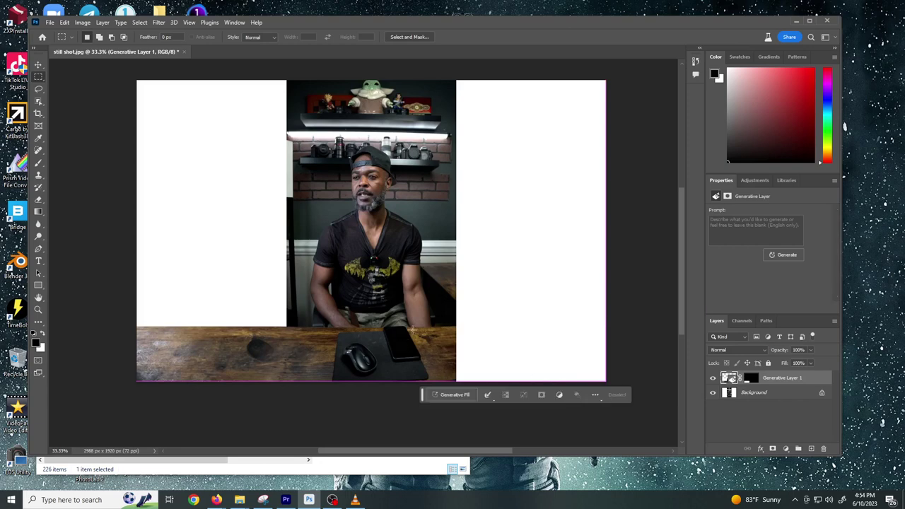
{"action": "left_click_drag", "start_coordinate": [440, 325], "coordinate": [504, 392]}
{"action": "left_click", "coordinate": [451, 395]}
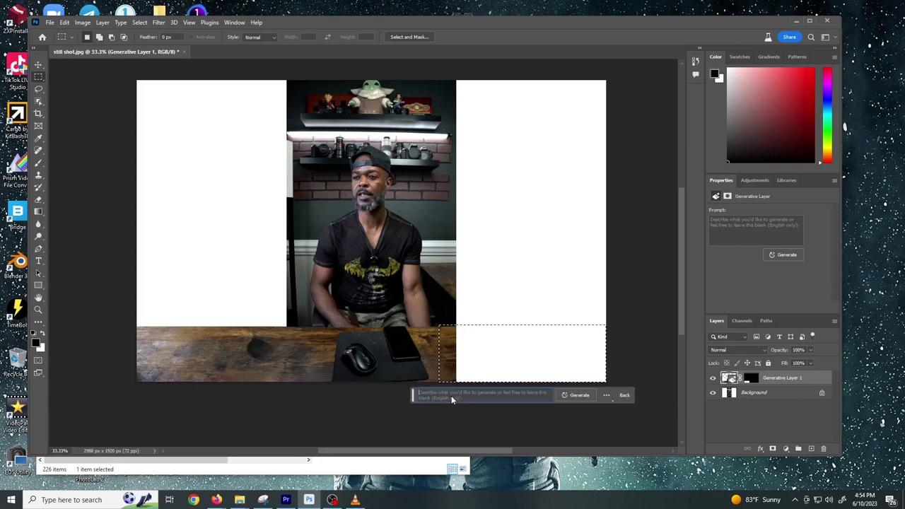
{"action": "left_click", "coordinate": [570, 395]}
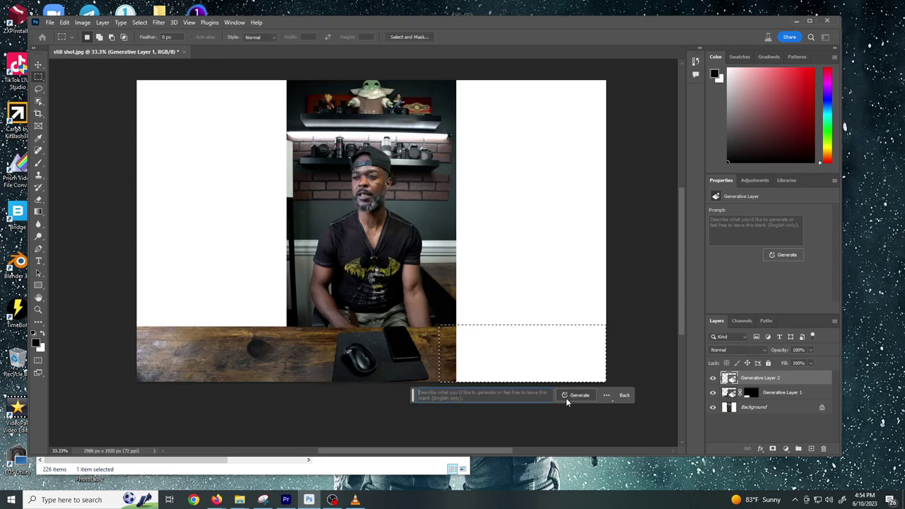
{"action": "key", "text": "ctrl+d"}
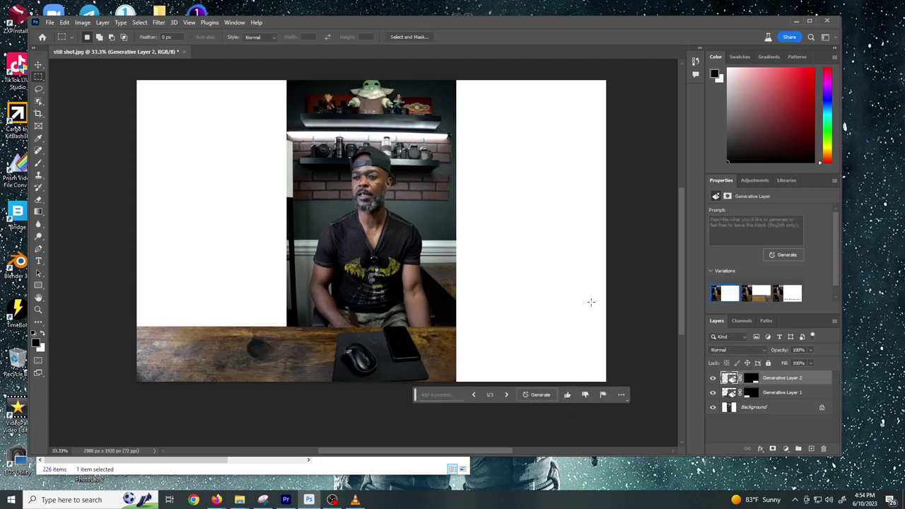
{"action": "left_click", "coordinate": [751, 292]}
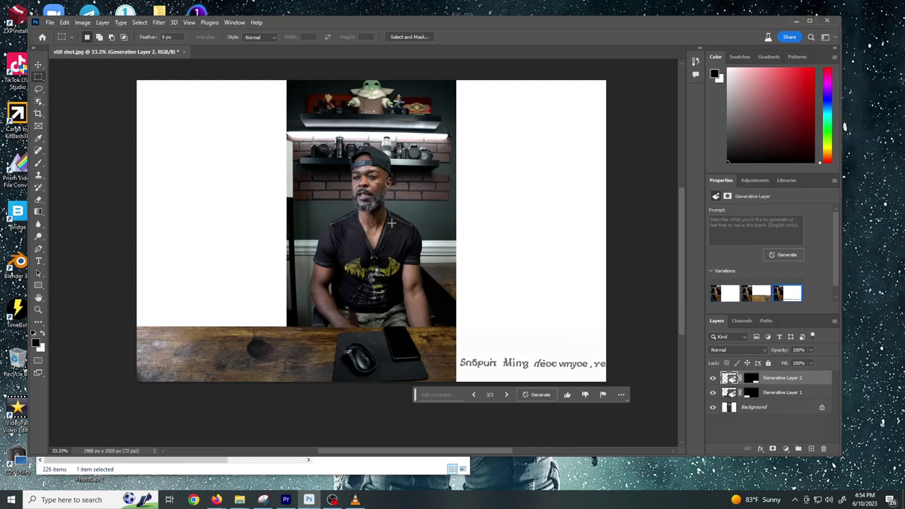
Generative-fill the blank left side with 'wall and lamp', keeping the curtained third variation.
{"action": "left_click_drag", "start_coordinate": [137, 81], "coordinate": [289, 329]}
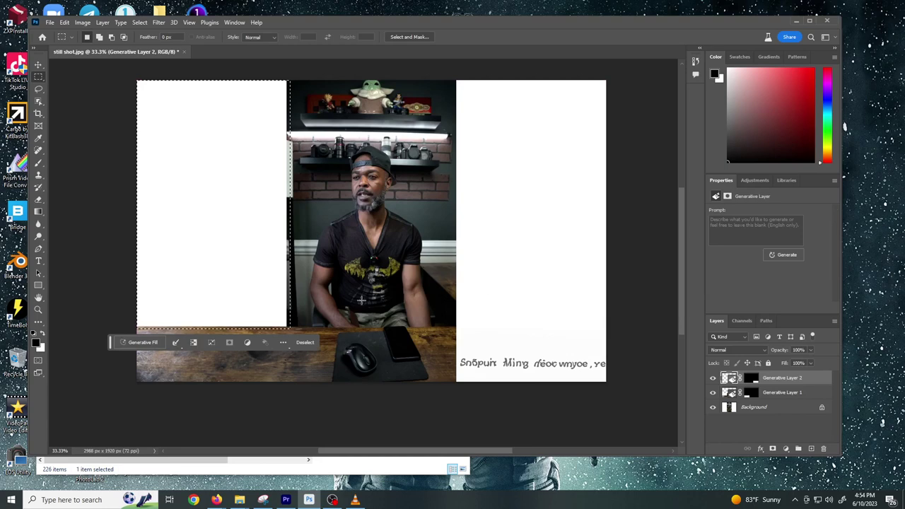
{"action": "left_click", "coordinate": [149, 343]}
{"action": "type", "text": "off"}
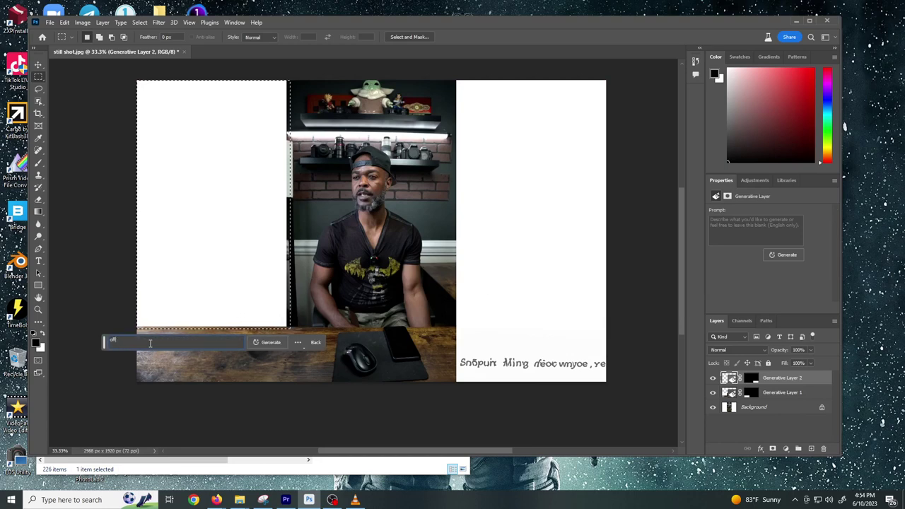
{"action": "key", "text": "BackSpace"}
{"action": "key", "text": "BackSpace"}
{"action": "key", "text": "BackSpace"}
{"action": "type", "text": "wall and lamp"}
{"action": "key", "text": "Return"}
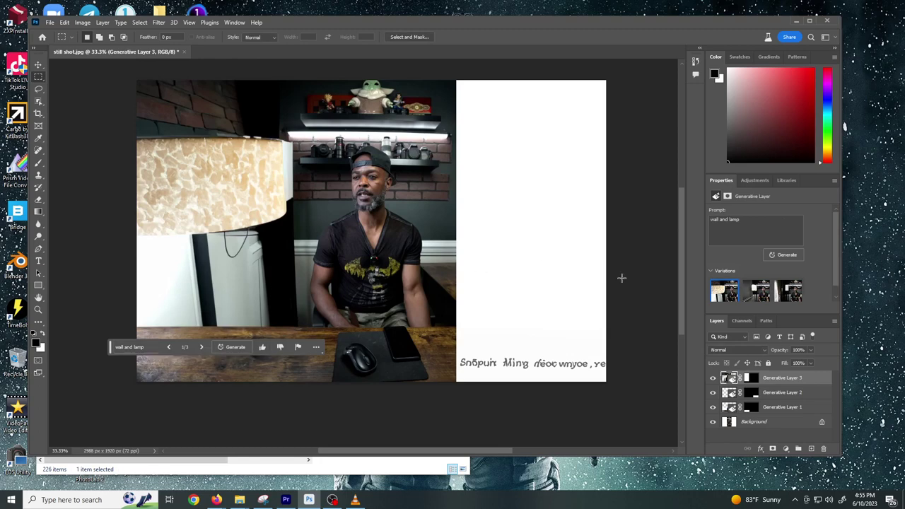
{"action": "left_click", "coordinate": [748, 297]}
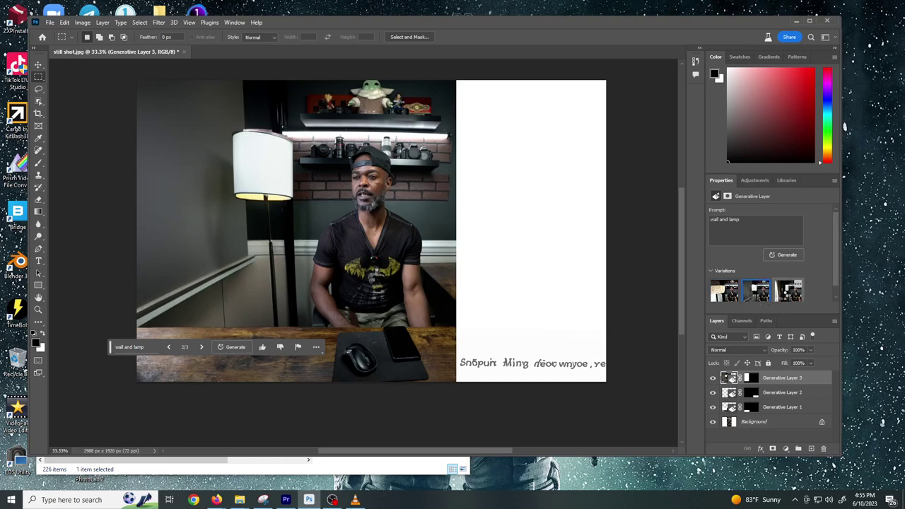
{"action": "left_click", "coordinate": [783, 298]}
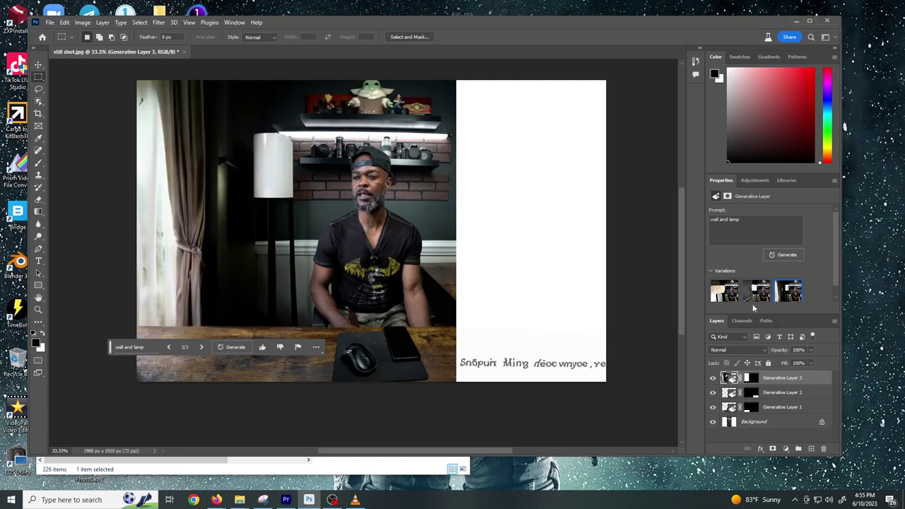
{"action": "left_click_drag", "start_coordinate": [110, 348], "coordinate": [228, 432]}
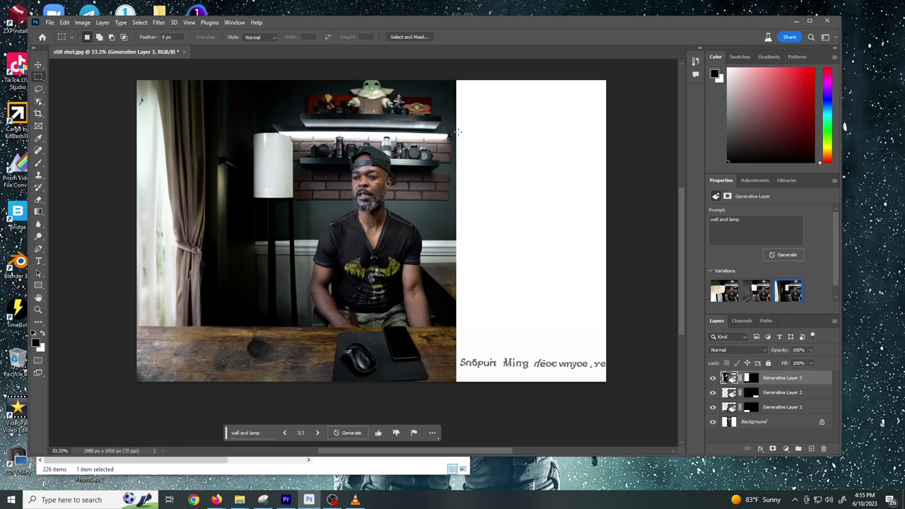
Fill the right side using prompt 'wall, desk, and bookshelf', choosing the plain-wall third variation.
{"action": "left_click_drag", "start_coordinate": [450, 81], "coordinate": [625, 402]}
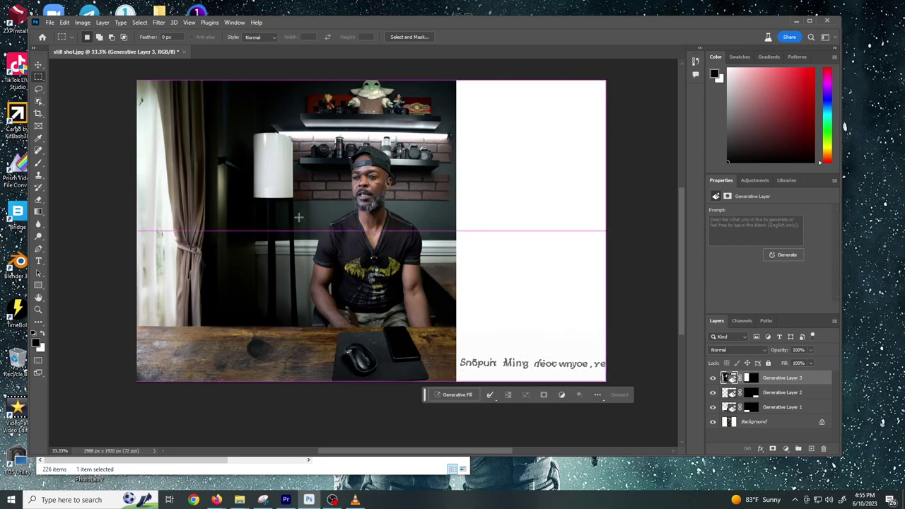
{"action": "left_click", "coordinate": [449, 394]}
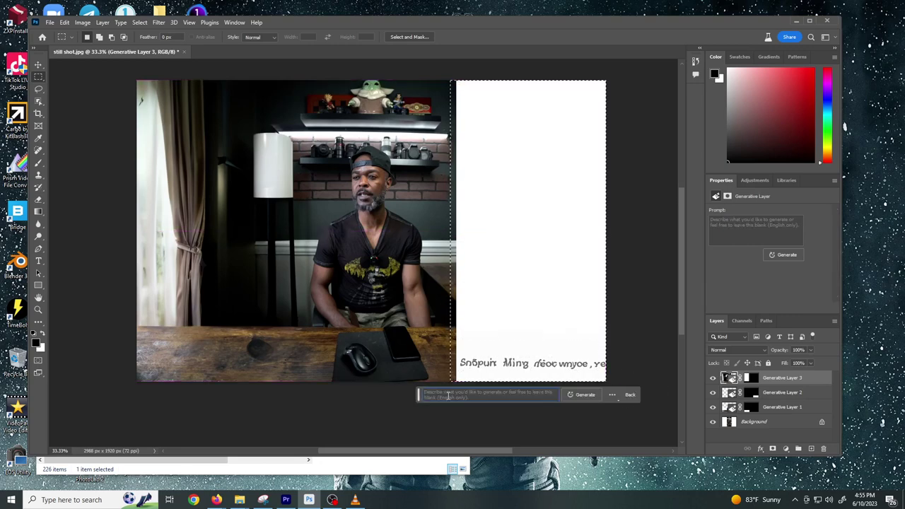
{"action": "type", "text": "wall"}
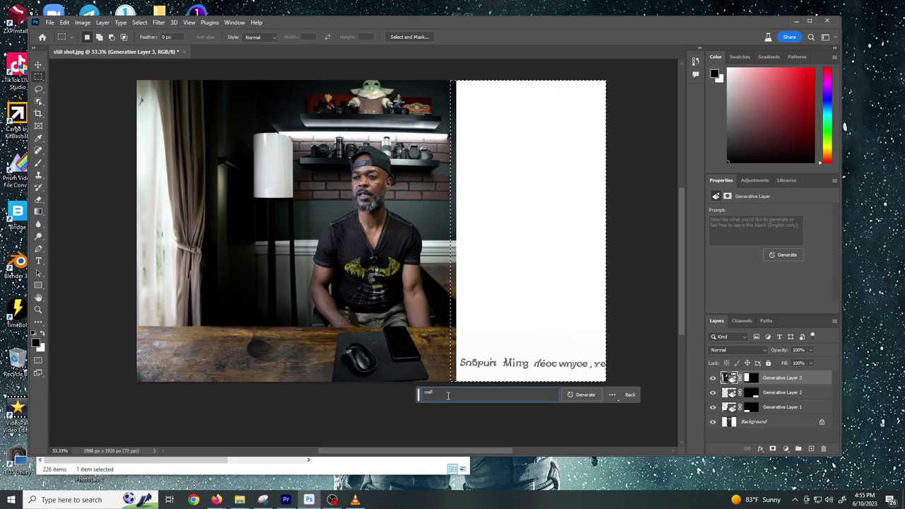
{"action": "type", "text": ", desk,"}
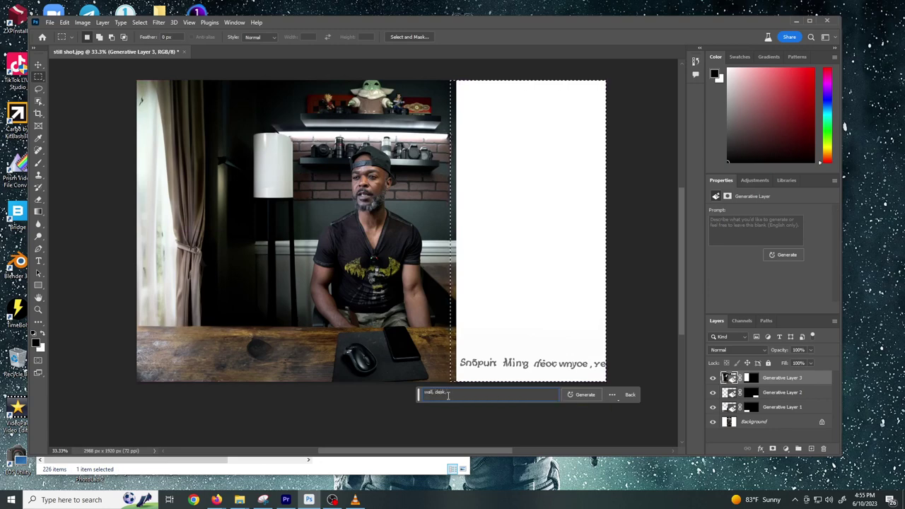
{"action": "type", "text": " and bookshelf"}
{"action": "key", "text": "Return"}
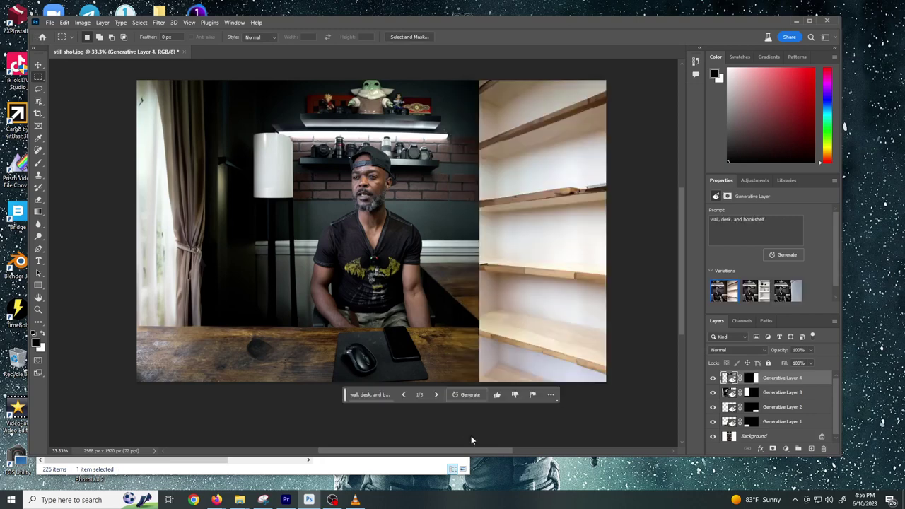
{"action": "left_click", "coordinate": [755, 297]}
{"action": "left_click", "coordinate": [782, 298]}
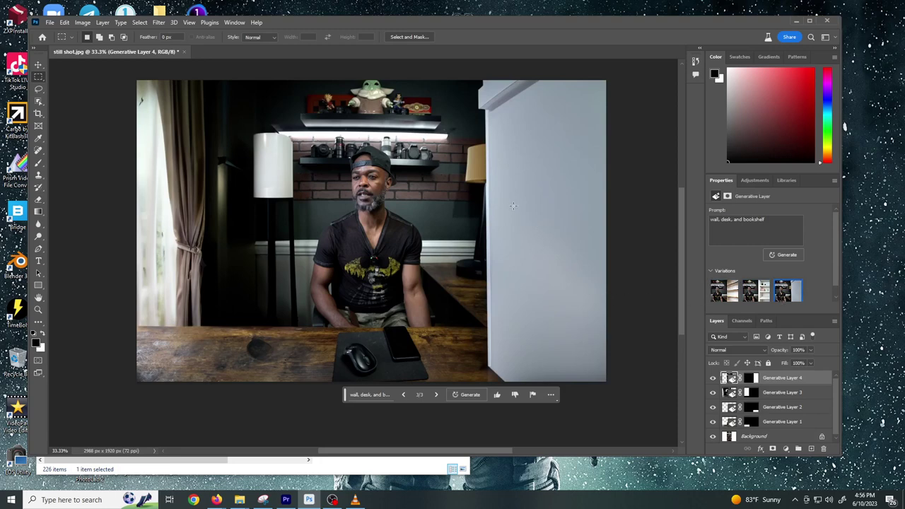
Regenerate the right side with 'desk, and couch by wall', keeping the lamp-and-dark-couch third variation.
{"action": "left_click_drag", "start_coordinate": [475, 79], "coordinate": [640, 413]}
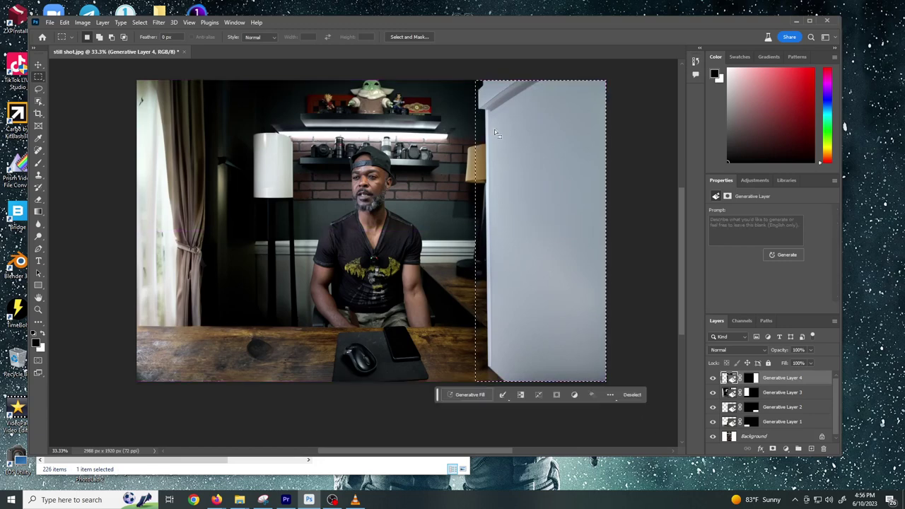
{"action": "key", "text": "k"}
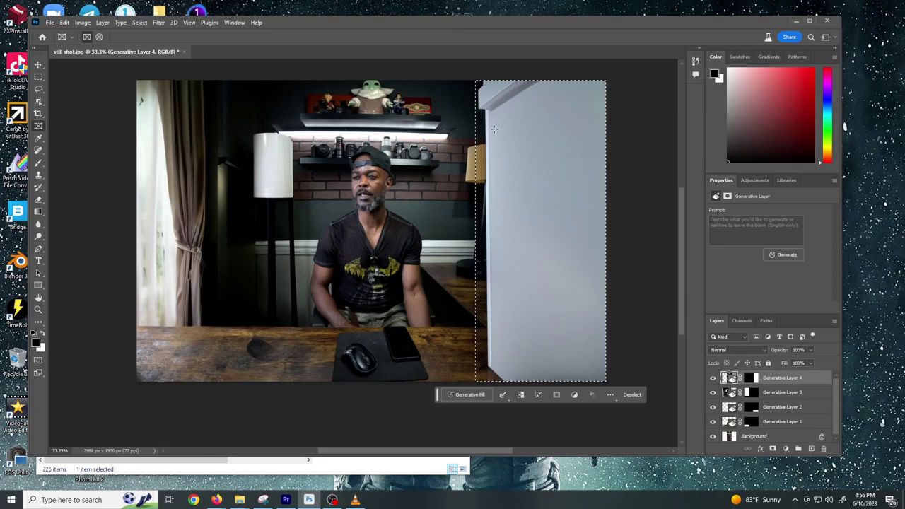
{"action": "left_click", "coordinate": [466, 395]}
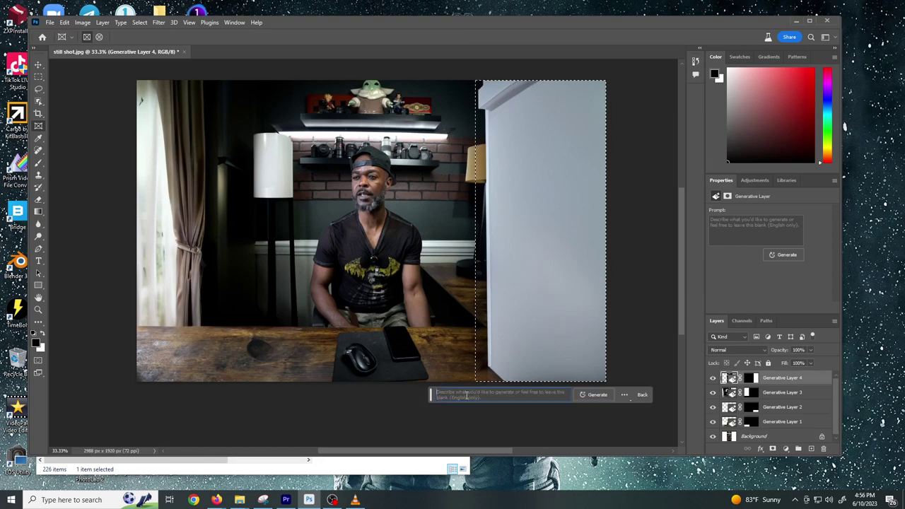
{"action": "type", "text": "desk"}
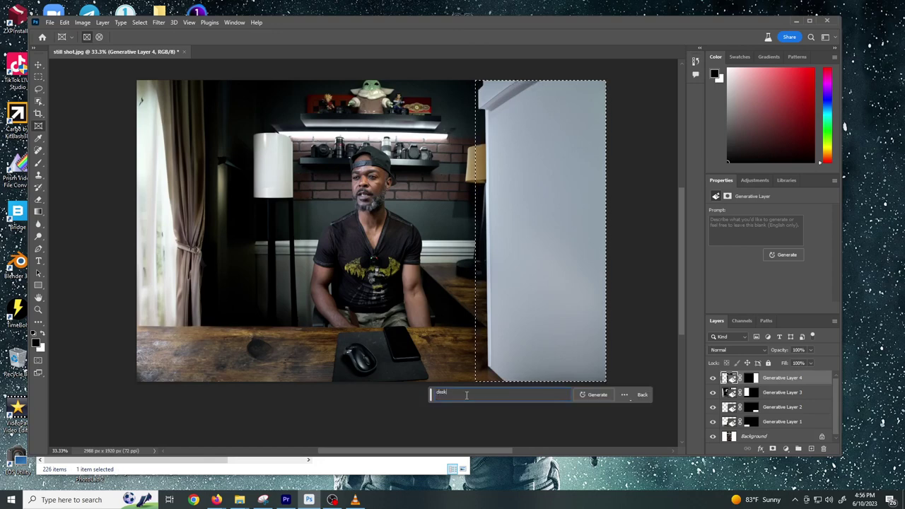
{"action": "type", "text": ", wall"}
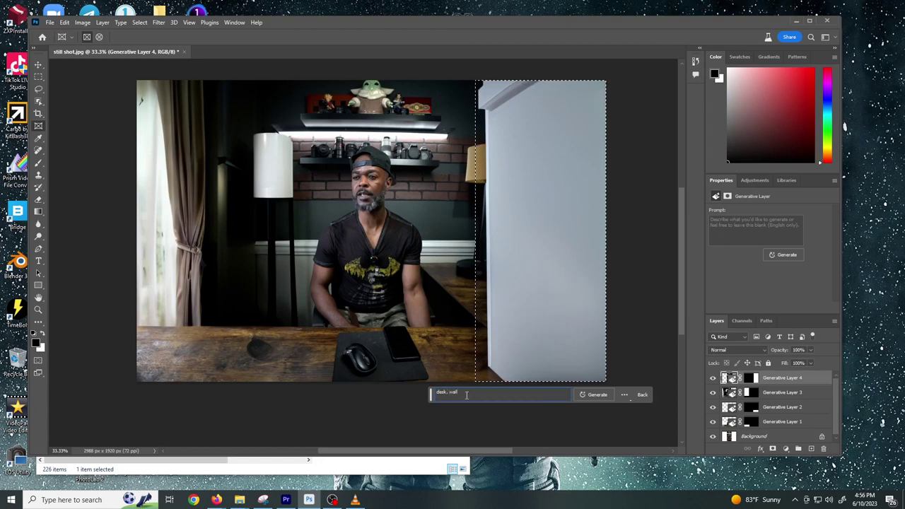
{"action": "type", "text": " couch"}
{"action": "key", "text": "BackSpace"}
{"action": "key", "text": "BackSpace"}
{"action": "key", "text": "BackSpace"}
{"action": "key", "text": "BackSpace"}
{"action": "key", "text": "BackSpace"}
{"action": "key", "text": "BackSpace"}
{"action": "key", "text": "BackSpace"}
{"action": "key", "text": "BackSpace"}
{"action": "key", "text": "BackSpace"}
{"action": "key", "text": "BackSpace"}
{"action": "type", "text": "and couch by wal"}
{"action": "left_click", "coordinate": [598, 396]}
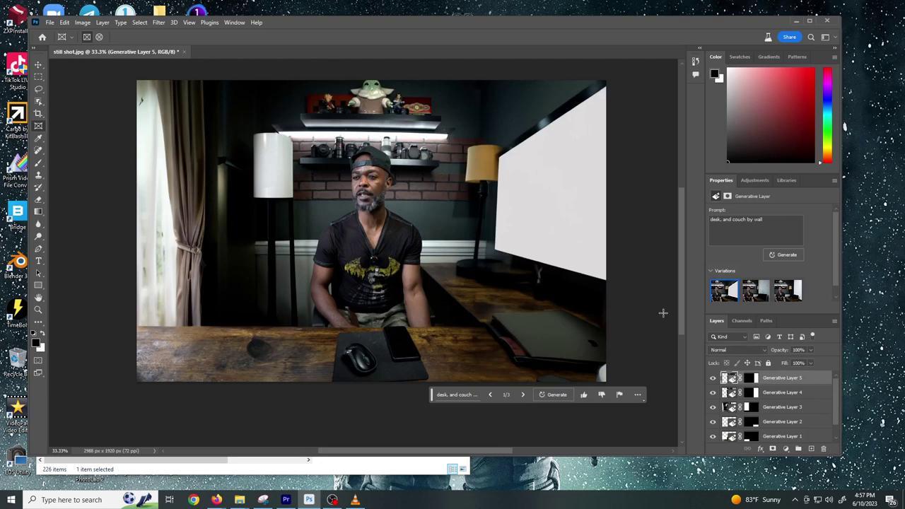
{"action": "mouse_move", "coordinate": [748, 295]}
{"action": "left_click", "coordinate": [749, 296]}
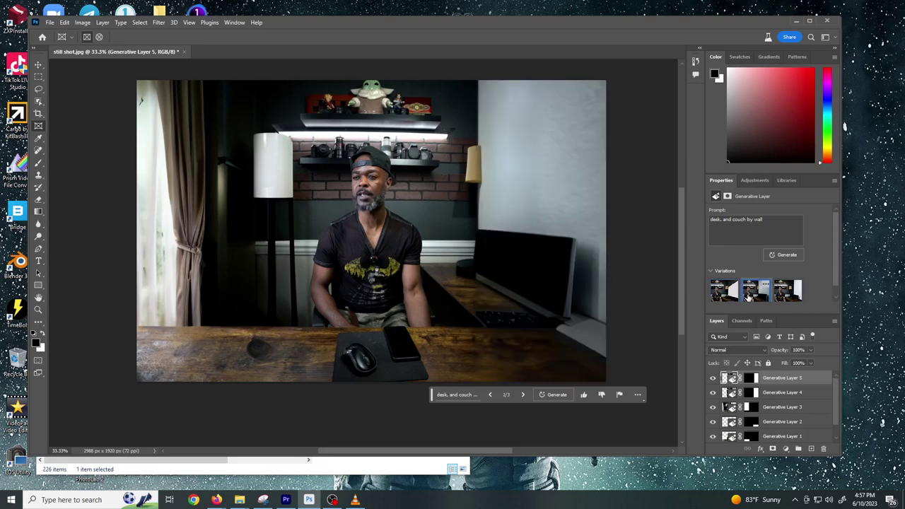
{"action": "mouse_move", "coordinate": [787, 290]}
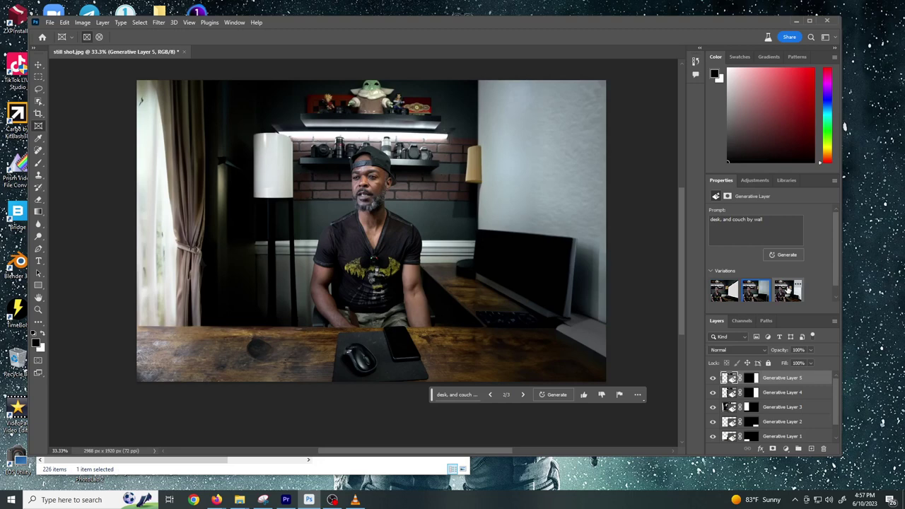
{"action": "left_click", "coordinate": [784, 297]}
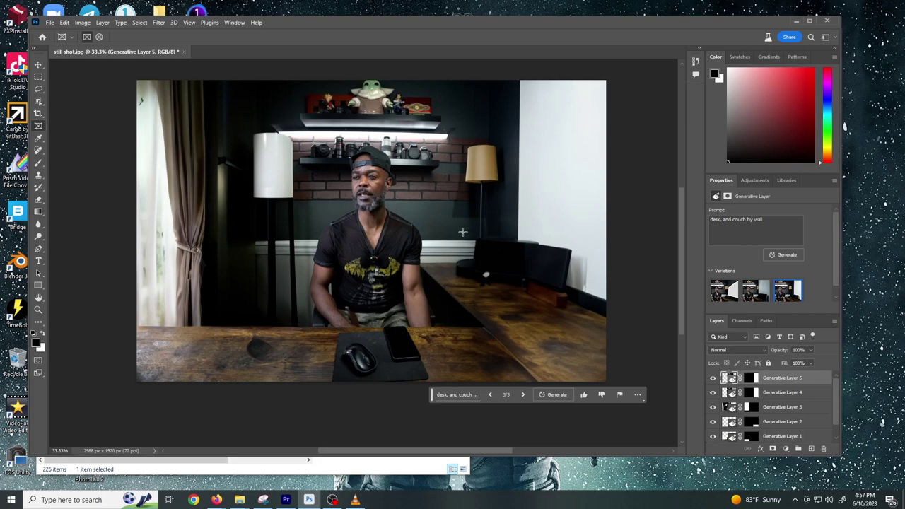
Lasso-select the chair beside the right-hand wall.
{"action": "left_click_drag", "start_coordinate": [454, 223], "coordinate": [587, 286]}
{"action": "key", "text": "ctrl+t"}
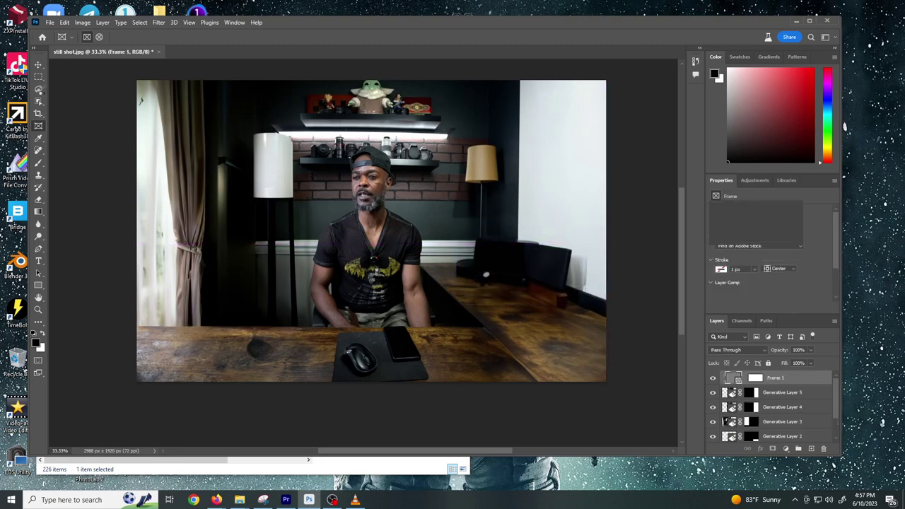
{"action": "left_click", "coordinate": [39, 90]}
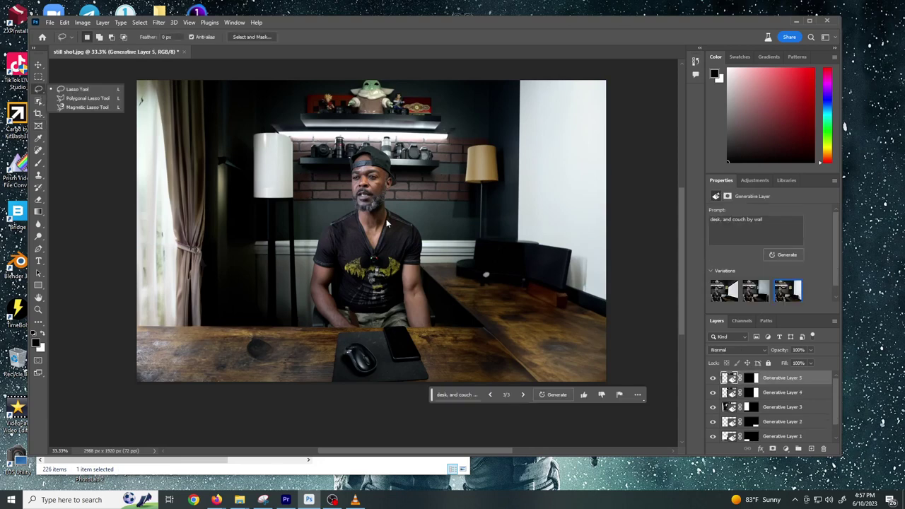
{"action": "left_click_drag", "start_coordinate": [468, 233], "coordinate": [468, 260]}
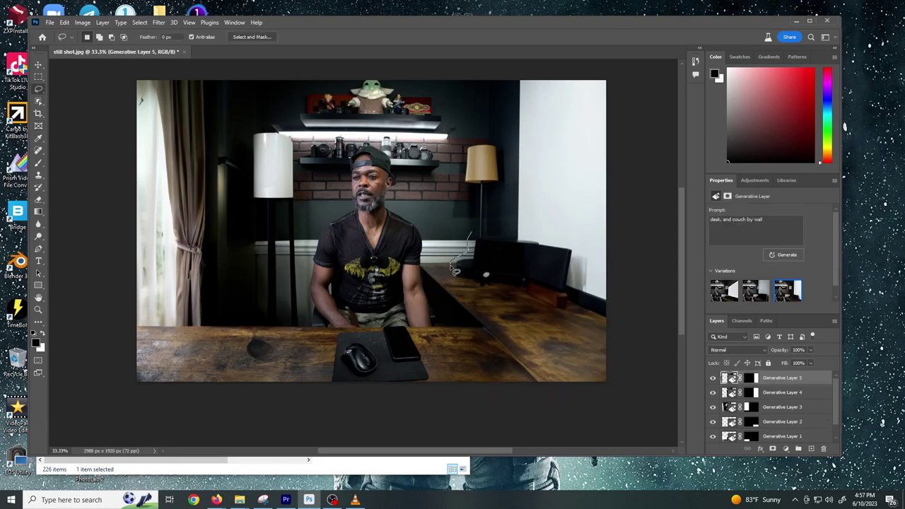
{"action": "mouse_move", "coordinate": [456, 270]}
{"action": "left_mouse_down"}
{"action": "mouse_move", "coordinate": [488, 235]}
{"action": "mouse_move", "coordinate": [478, 276]}
{"action": "left_mouse_up"}
{"action": "left_click_drag", "start_coordinate": [473, 245], "coordinate": [478, 277]}
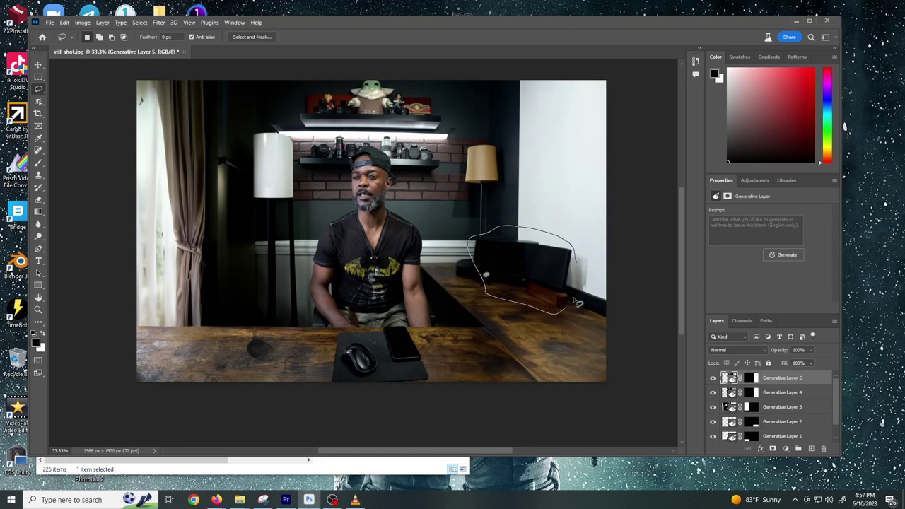
{"action": "left_click_drag", "start_coordinate": [577, 266], "coordinate": [576, 267]}
{"action": "mouse_move", "coordinate": [485, 260]}
{"action": "left_mouse_down"}
{"action": "mouse_move", "coordinate": [478, 266]}
{"action": "mouse_move", "coordinate": [490, 302]}
{"action": "left_mouse_up"}
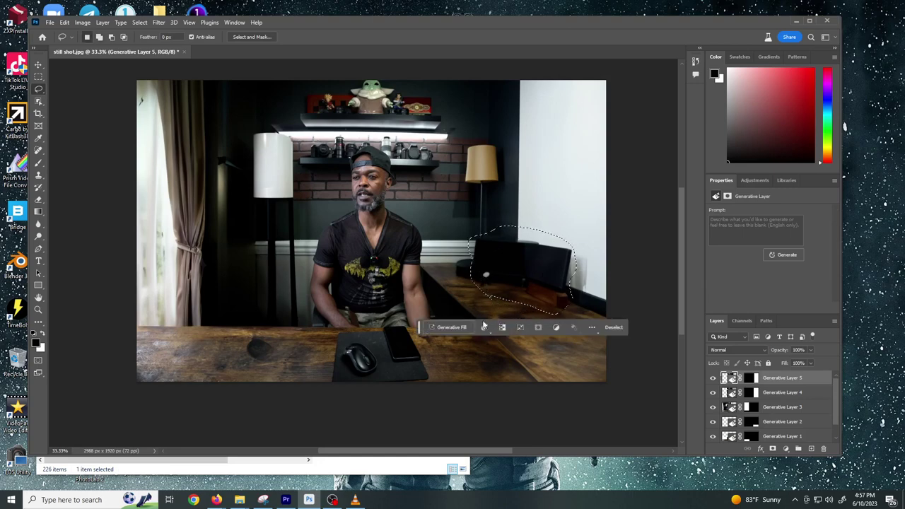
Generate 'laptop with monitor' there, keeping the third variation with the white-screened monitor.
{"action": "left_click", "coordinate": [444, 325]}
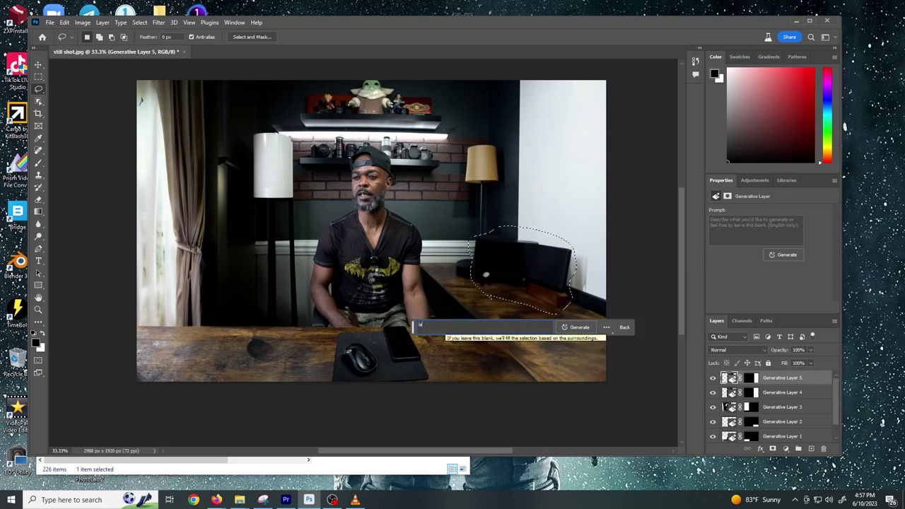
{"action": "type", "text": "laptop with"}
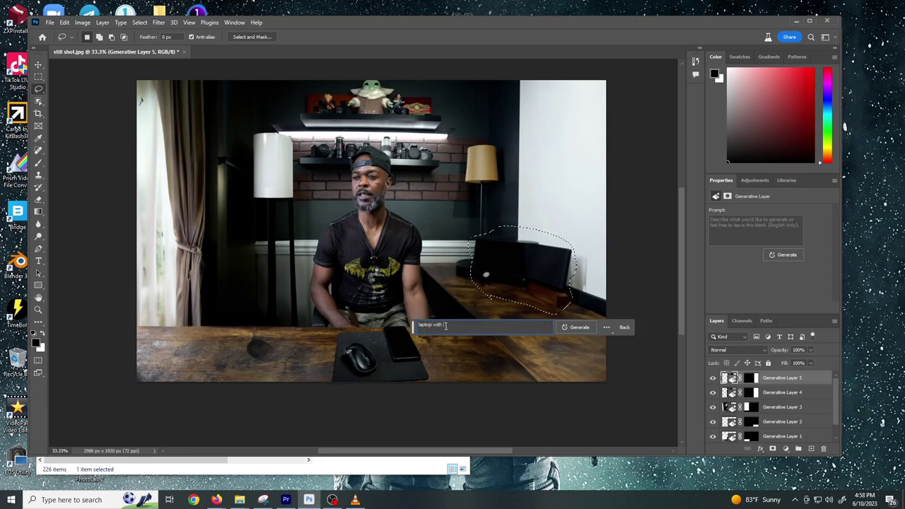
{"action": "type", "text": " monitor"}
{"action": "key", "text": "Return"}
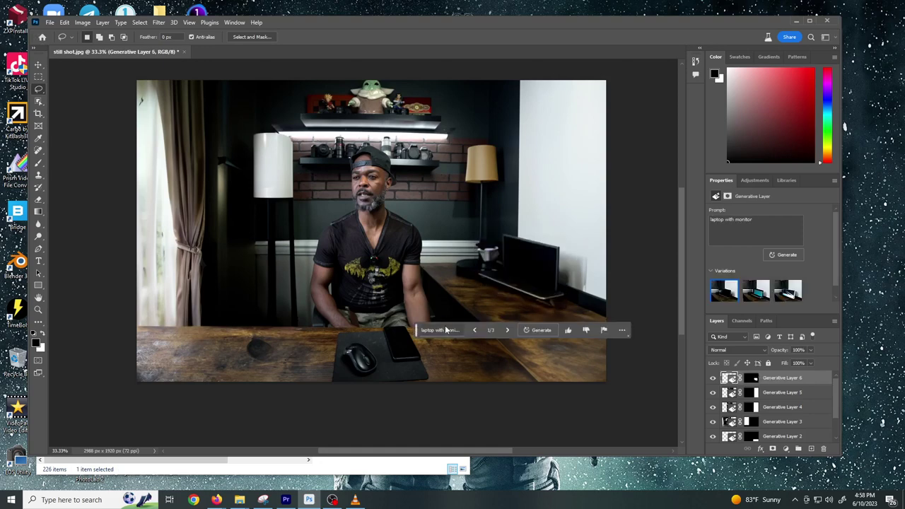
{"action": "mouse_move", "coordinate": [754, 294]}
{"action": "left_click", "coordinate": [755, 291]}
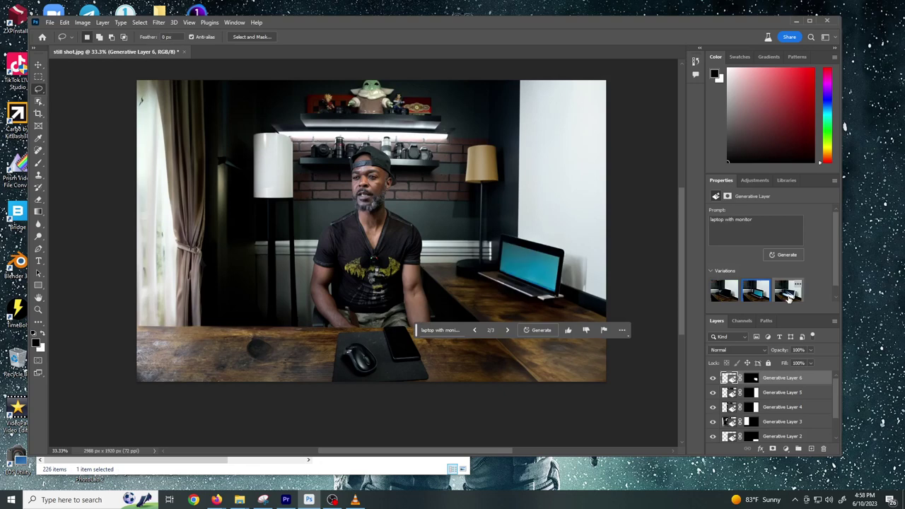
{"action": "left_click", "coordinate": [789, 293]}
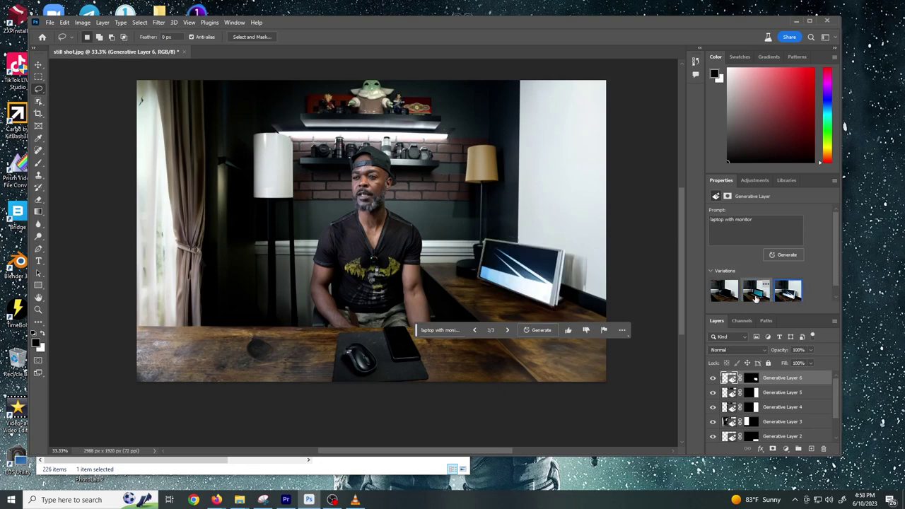
{"action": "mouse_move", "coordinate": [498, 221]}
{"action": "left_mouse_down"}
{"action": "mouse_move", "coordinate": [475, 247]}
{"action": "mouse_move", "coordinate": [483, 293]}
{"action": "mouse_move", "coordinate": [515, 314]}
{"action": "mouse_move", "coordinate": [609, 321]}
{"action": "mouse_move", "coordinate": [615, 122]}
{"action": "mouse_move", "coordinate": [606, 83]}
{"action": "mouse_move", "coordinate": [586, 64]}
{"action": "mouse_move", "coordinate": [534, 69]}
{"action": "mouse_move", "coordinate": [510, 90]}
{"action": "mouse_move", "coordinate": [512, 226]}
{"action": "left_mouse_up"}
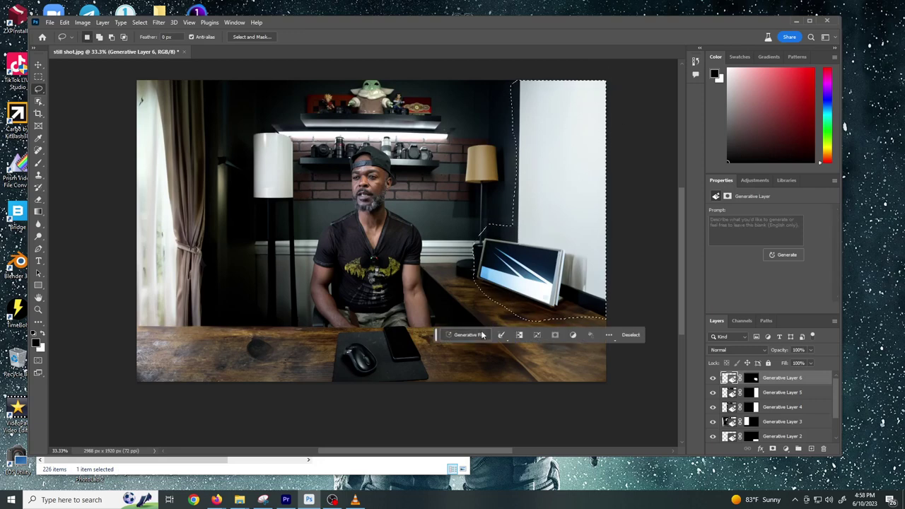
Generative-fill the monitor area with the prompt 'plants' and keep the third variation, a potted plant.
{"action": "left_click", "coordinate": [483, 335]}
{"action": "type", "text": "plants"}
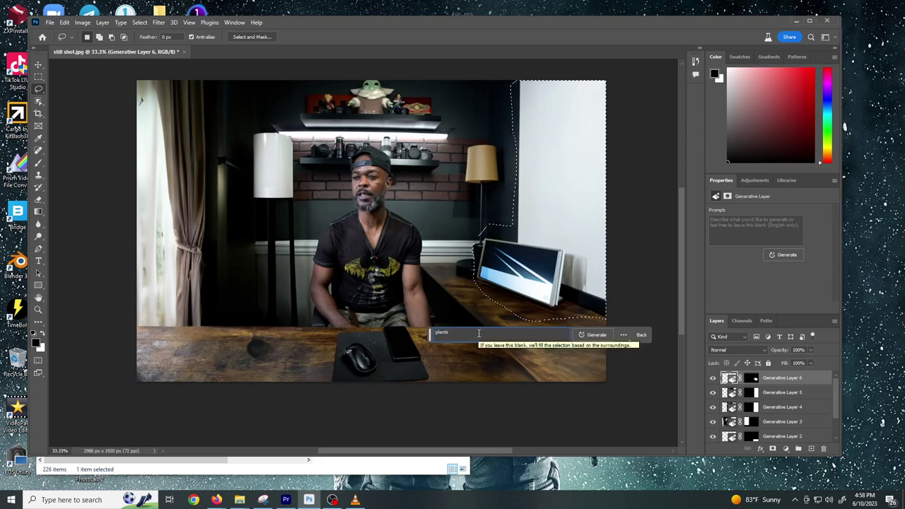
{"action": "type", "text": " a"}
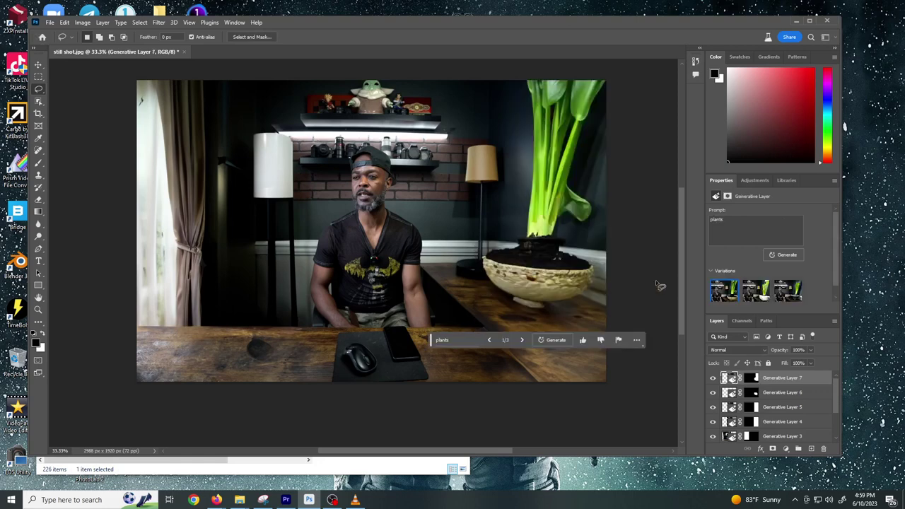
{"action": "left_click", "coordinate": [783, 297]}
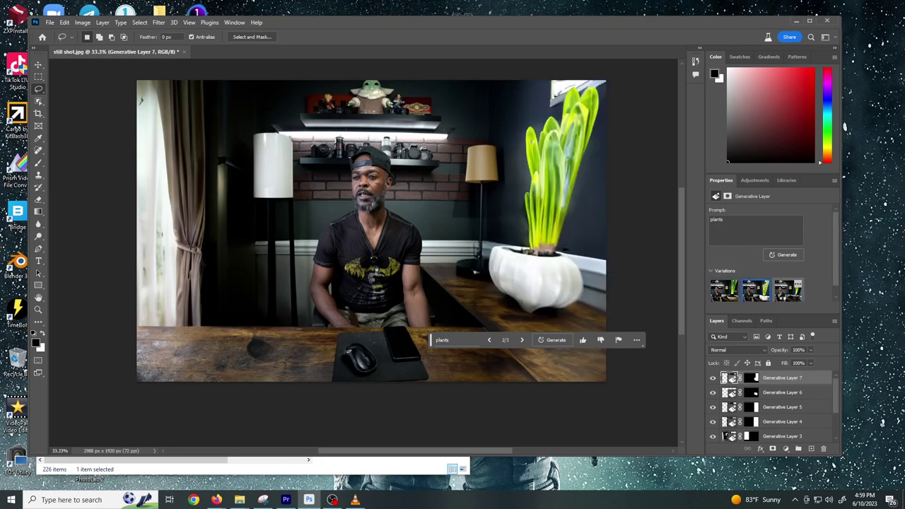
{"action": "left_click", "coordinate": [783, 297]}
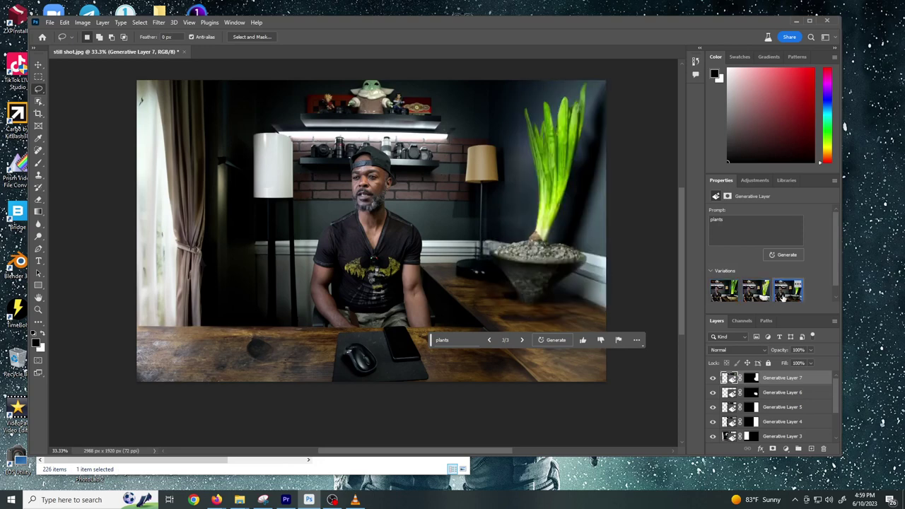
{"action": "mouse_move", "coordinate": [514, 105]}
{"action": "left_mouse_down"}
{"action": "mouse_move", "coordinate": [522, 205]}
{"action": "mouse_move", "coordinate": [508, 238]}
{"action": "mouse_move", "coordinate": [488, 253]}
{"action": "mouse_move", "coordinate": [512, 291]}
{"action": "mouse_move", "coordinate": [539, 309]}
{"action": "mouse_move", "coordinate": [615, 304]}
{"action": "mouse_move", "coordinate": [603, 83]}
{"action": "mouse_move", "coordinate": [516, 92]}
{"action": "mouse_move", "coordinate": [514, 105]}
{"action": "left_mouse_up"}
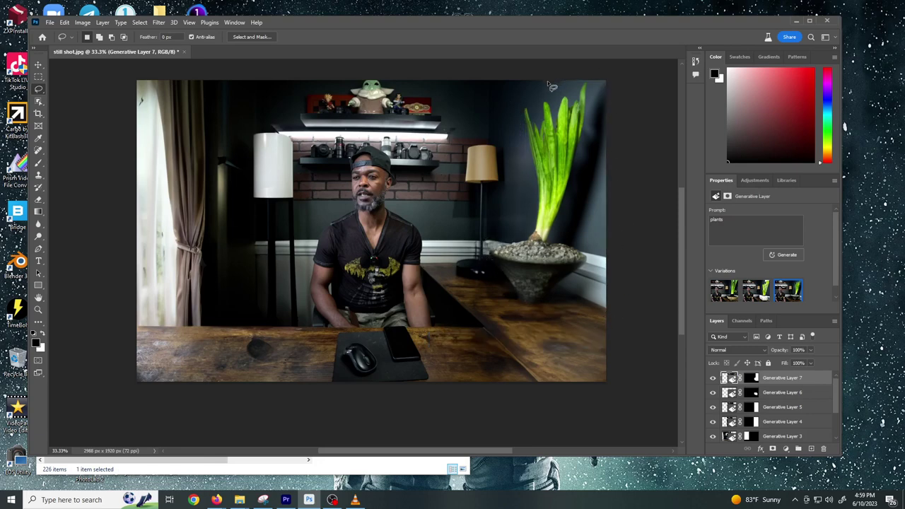
Lasso the plant and its pot and try a generative fill with a blank prompt, dismissing the error.
{"action": "left_click", "coordinate": [403, 184]}
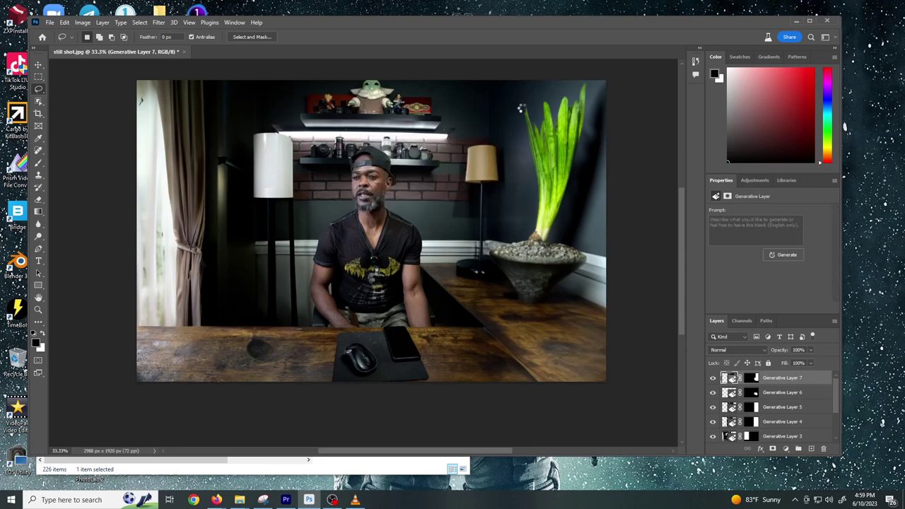
{"action": "mouse_move", "coordinate": [517, 101]}
{"action": "left_mouse_down"}
{"action": "mouse_move", "coordinate": [529, 187]}
{"action": "mouse_move", "coordinate": [522, 225]}
{"action": "mouse_move", "coordinate": [487, 242]}
{"action": "mouse_move", "coordinate": [490, 261]}
{"action": "mouse_move", "coordinate": [511, 297]}
{"action": "mouse_move", "coordinate": [562, 315]}
{"action": "mouse_move", "coordinate": [583, 295]}
{"action": "mouse_move", "coordinate": [610, 218]}
{"action": "mouse_move", "coordinate": [592, 79]}
{"action": "mouse_move", "coordinate": [553, 79]}
{"action": "left_mouse_up"}
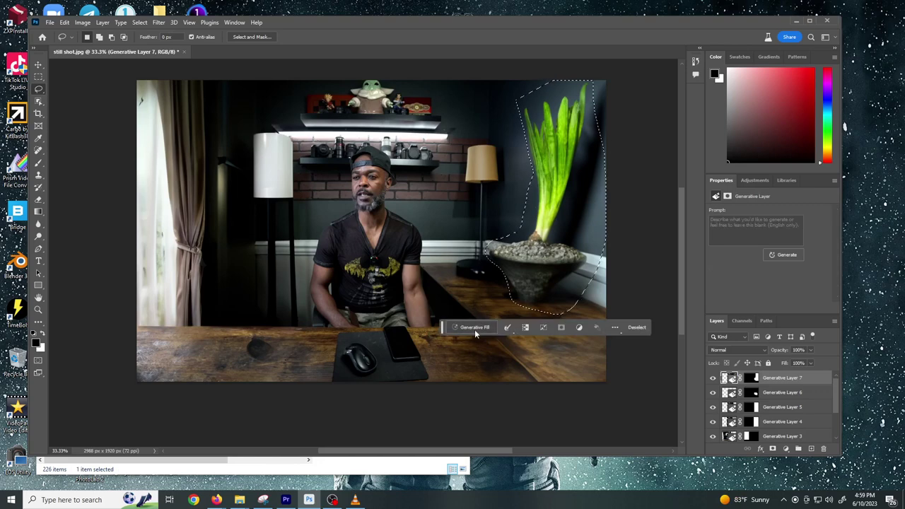
{"action": "left_click", "coordinate": [474, 330]}
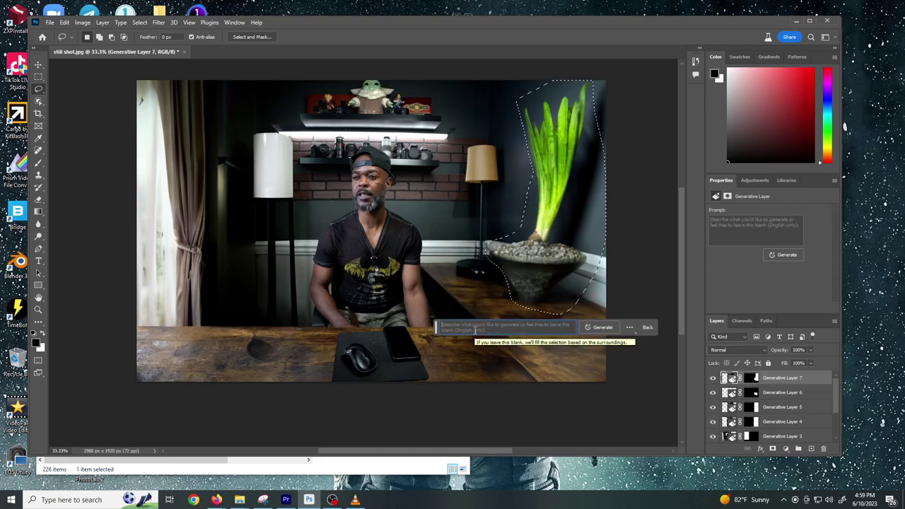
{"action": "left_click", "coordinate": [593, 327]}
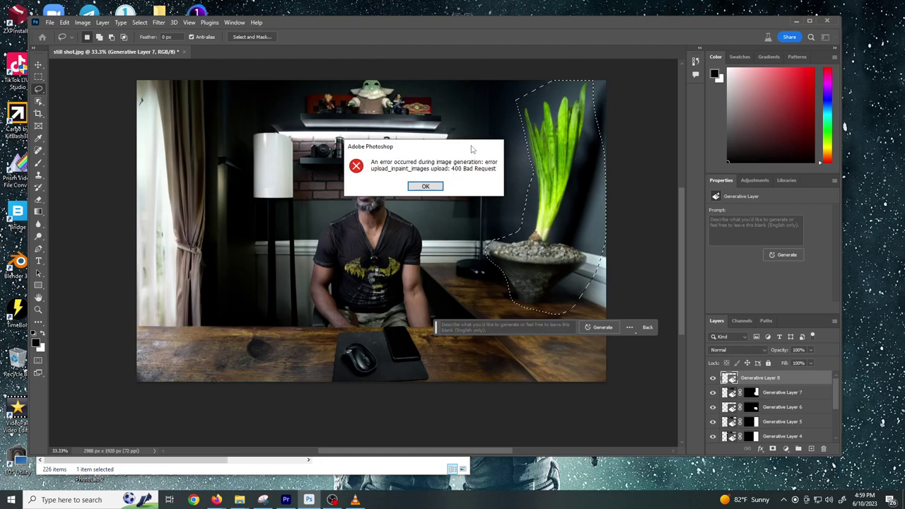
{"action": "left_click", "coordinate": [425, 186]}
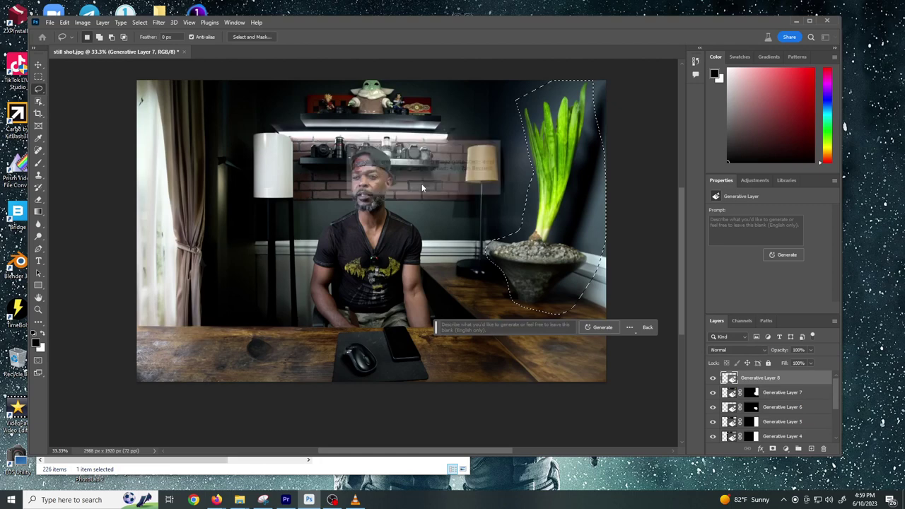
Regenerate the area from the prompt 'wall', compare variations, and keep the first, white-lamp one.
{"action": "left_click", "coordinate": [524, 327]}
{"action": "type", "text": "wall"}
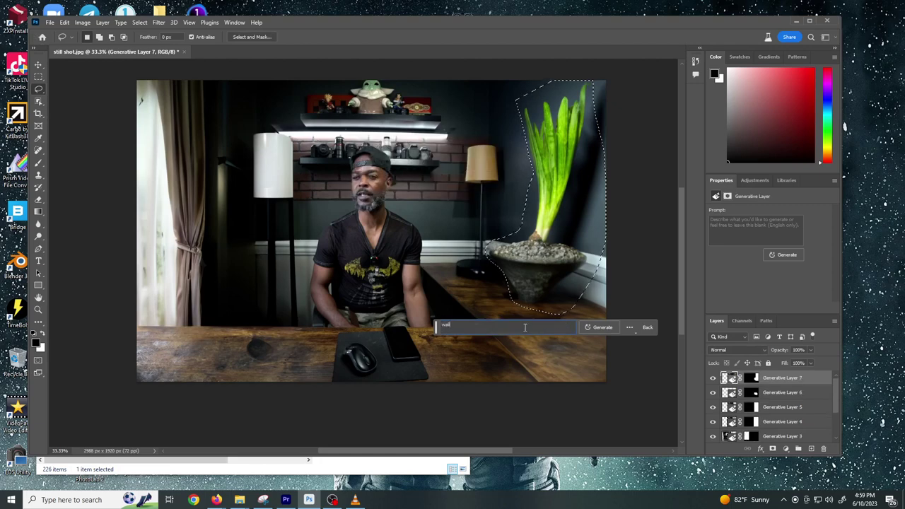
{"action": "left_click", "coordinate": [603, 328]}
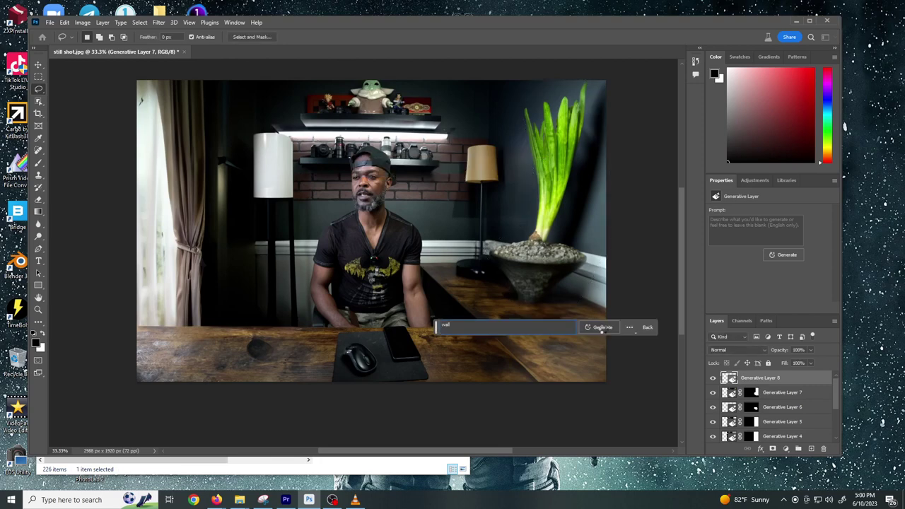
{"action": "left_click", "coordinate": [602, 328]}
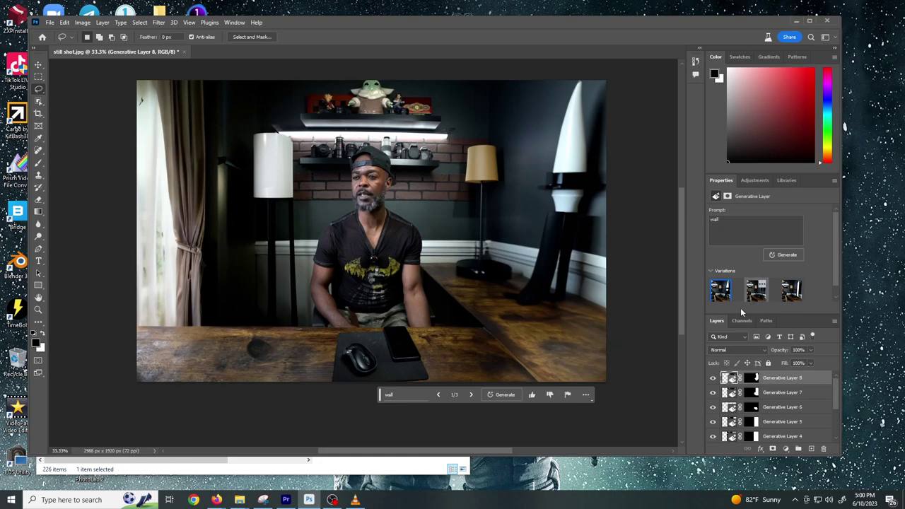
{"action": "left_click", "coordinate": [760, 300]}
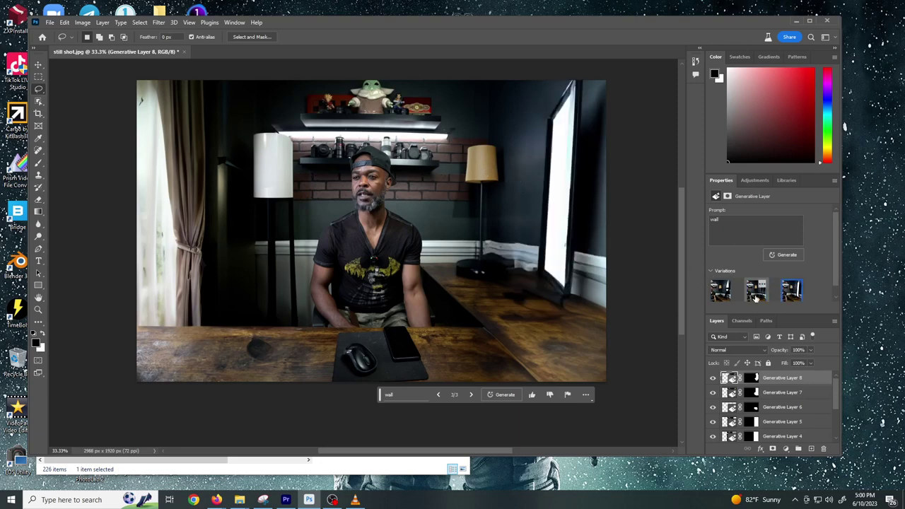
{"action": "left_click", "coordinate": [716, 298]}
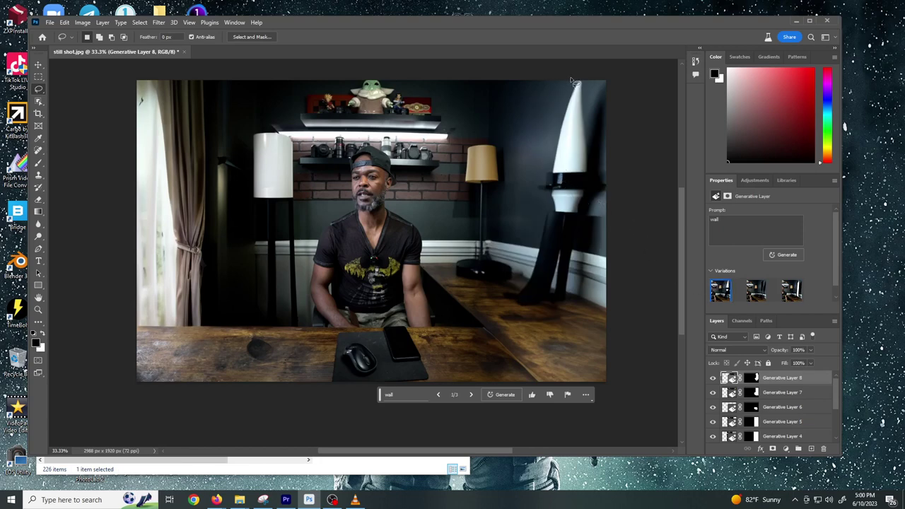
{"action": "mouse_move", "coordinate": [570, 81]}
{"action": "left_mouse_down"}
{"action": "mouse_move", "coordinate": [528, 211]}
{"action": "mouse_move", "coordinate": [533, 253]}
{"action": "mouse_move", "coordinate": [503, 303]}
{"action": "mouse_move", "coordinate": [536, 313]}
{"action": "mouse_move", "coordinate": [569, 305]}
{"action": "mouse_move", "coordinate": [591, 266]}
{"action": "mouse_move", "coordinate": [603, 231]}
{"action": "mouse_move", "coordinate": [603, 121]}
{"action": "mouse_move", "coordinate": [619, 98]}
{"action": "mouse_move", "coordinate": [618, 82]}
{"action": "mouse_move", "coordinate": [584, 65]}
{"action": "mouse_move", "coordinate": [593, 158]}
{"action": "mouse_move", "coordinate": [618, 121]}
{"action": "mouse_move", "coordinate": [601, 105]}
{"action": "left_mouse_up"}
Fill the lamp selection with the prompt 'remove' and keep the third variation, a white-framed monitor.
{"action": "left_click", "coordinate": [479, 327]}
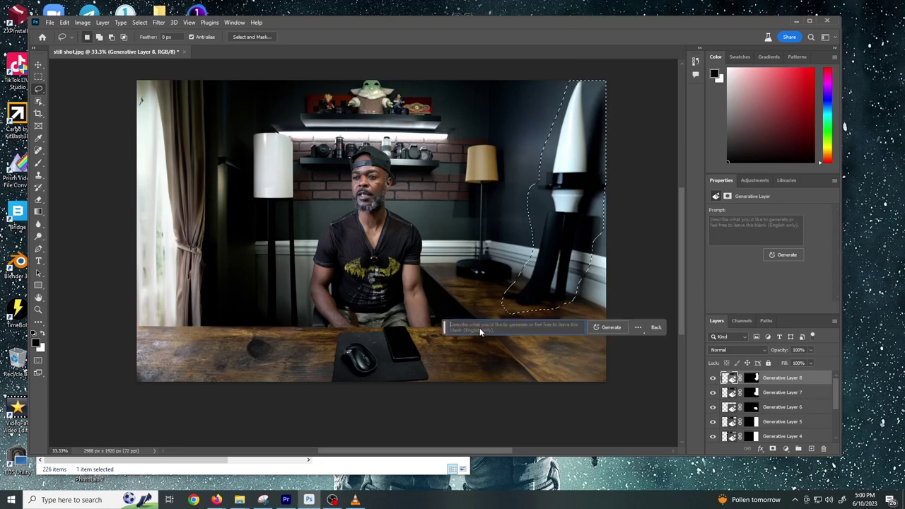
{"action": "type", "text": "remove"}
{"action": "key", "text": "Return"}
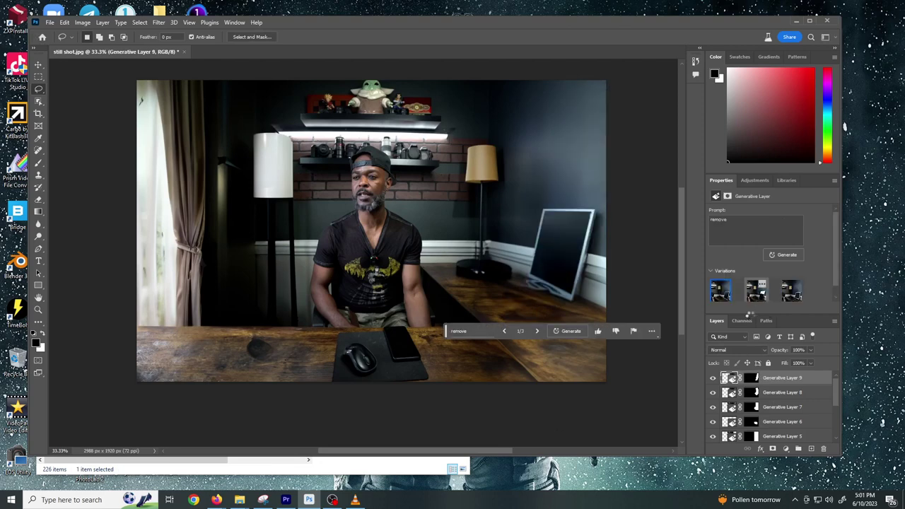
{"action": "left_click", "coordinate": [765, 303]}
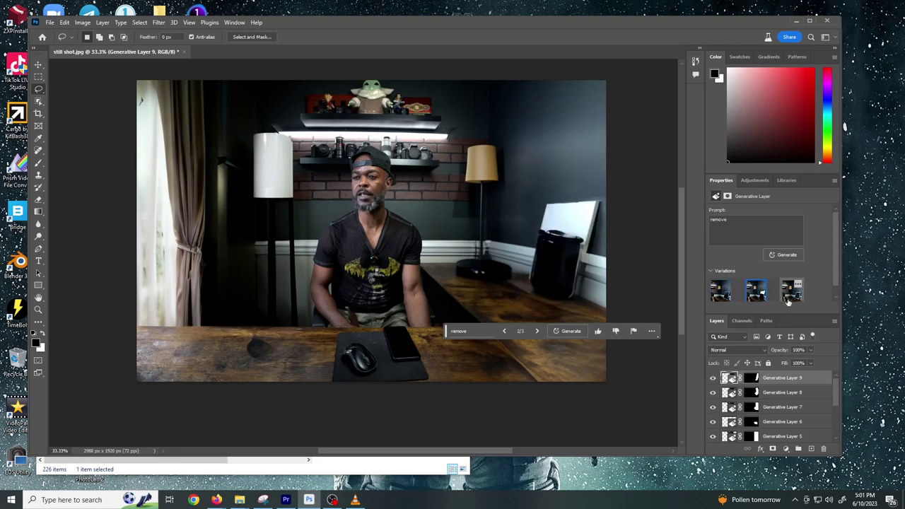
{"action": "left_click", "coordinate": [789, 300]}
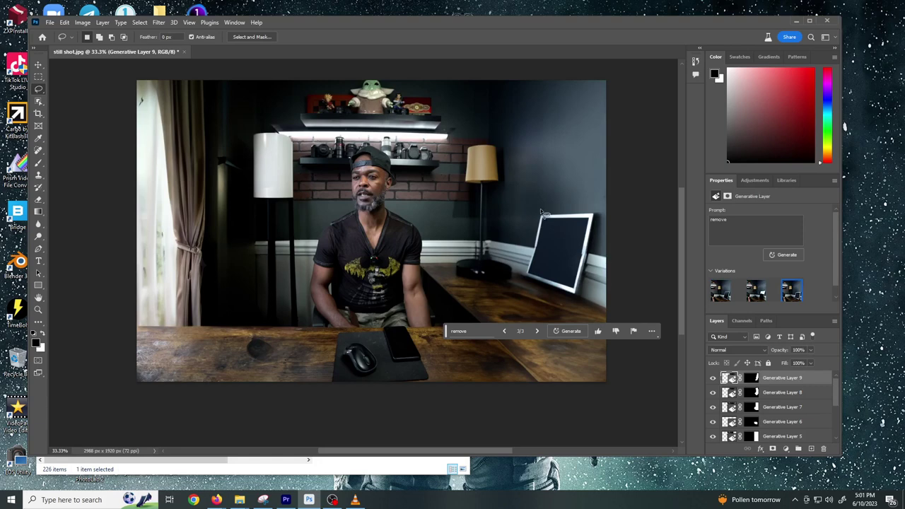
{"action": "mouse_move", "coordinate": [541, 211]}
{"action": "left_mouse_down"}
{"action": "mouse_move", "coordinate": [529, 272]}
{"action": "mouse_move", "coordinate": [515, 287]}
{"action": "mouse_move", "coordinate": [518, 298]}
{"action": "mouse_move", "coordinate": [555, 311]}
{"action": "mouse_move", "coordinate": [596, 286]}
{"action": "mouse_move", "coordinate": [604, 248]}
{"action": "mouse_move", "coordinate": [584, 203]}
{"action": "mouse_move", "coordinate": [577, 207]}
{"action": "left_mouse_up"}
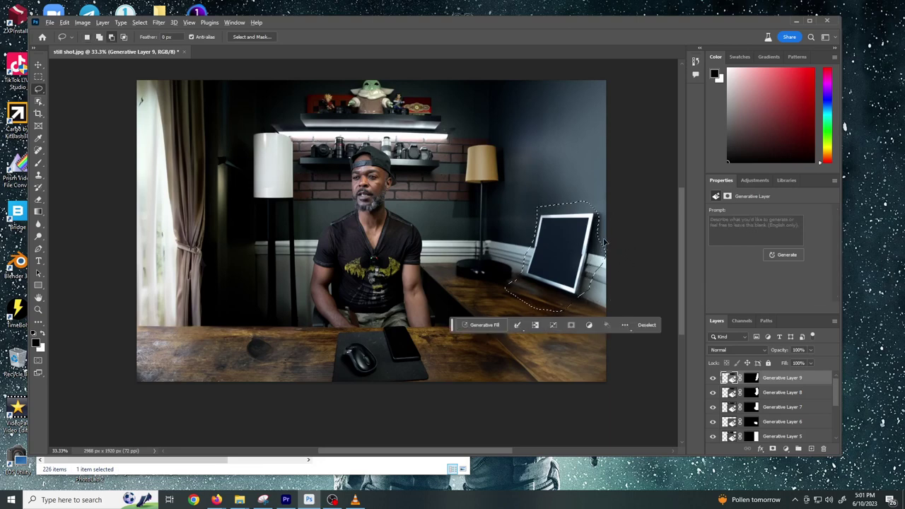
Adjust the lasso outline to enclose the dark monitor and its base.
{"action": "left_click_drag", "start_coordinate": [605, 242], "coordinate": [593, 282]}
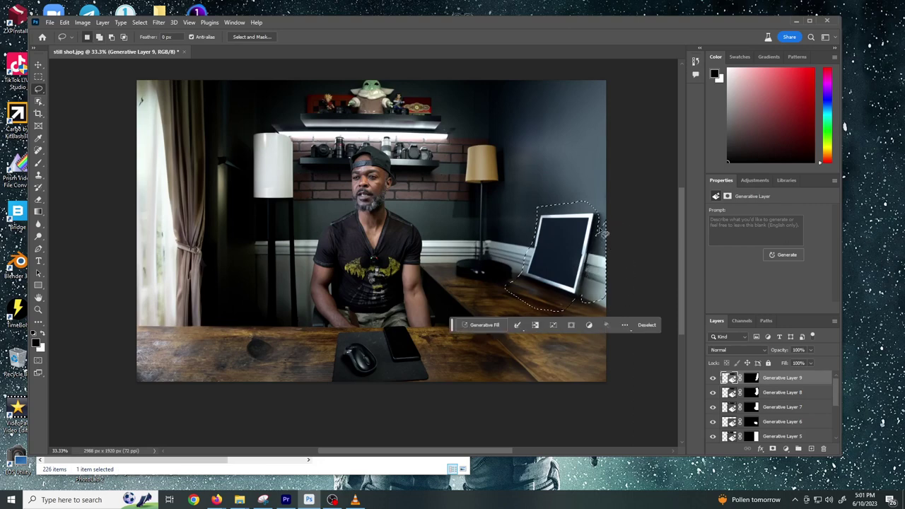
{"action": "left_click_drag", "start_coordinate": [603, 234], "coordinate": [600, 235]}
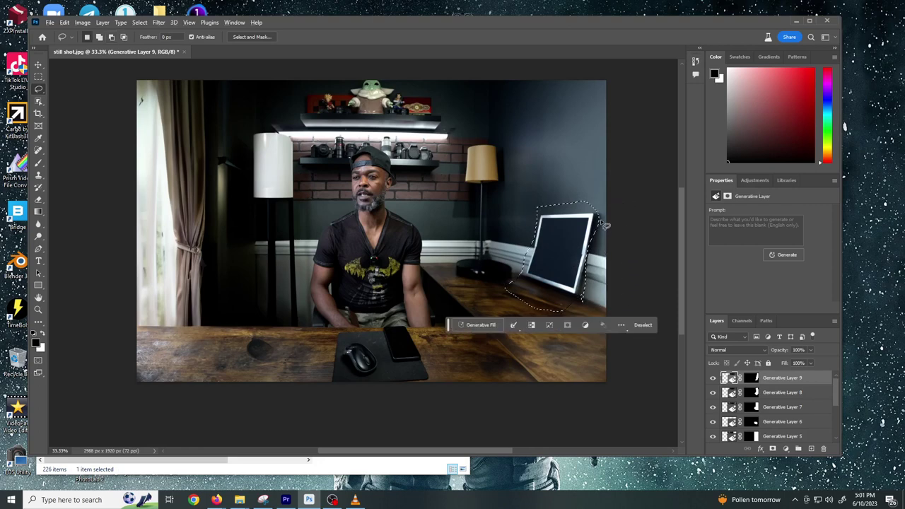
{"action": "left_click_drag", "start_coordinate": [603, 231], "coordinate": [602, 240]}
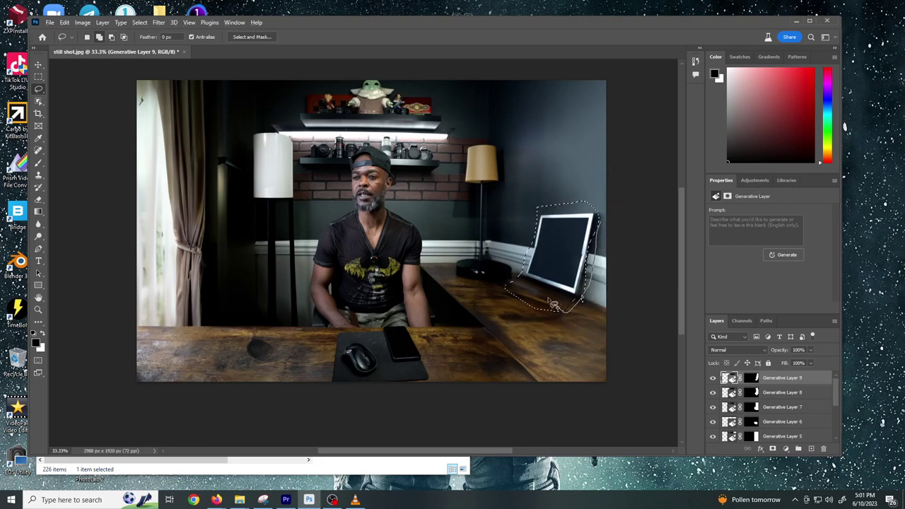
{"action": "left_click_drag", "start_coordinate": [553, 304], "coordinate": [553, 303]}
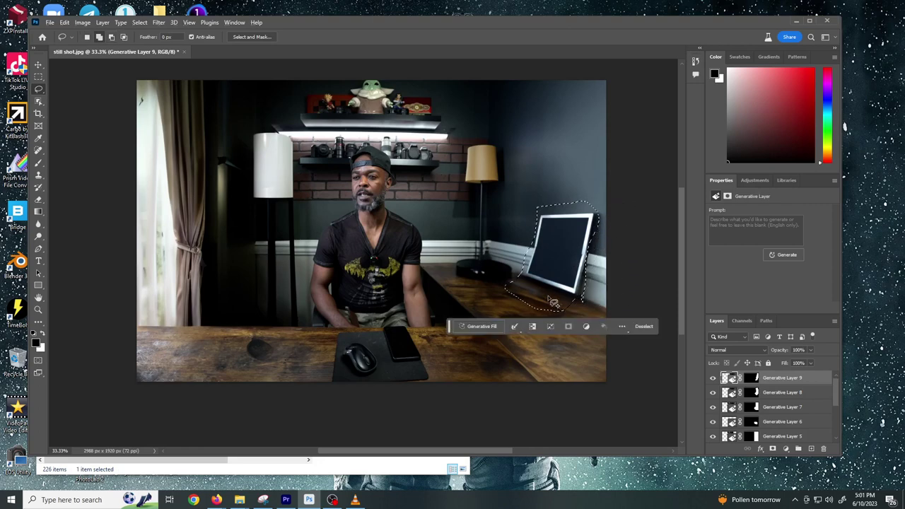
Generative-fill it with 'remove from shot' and keep the third, blank white display variation.
{"action": "left_click", "coordinate": [501, 328]}
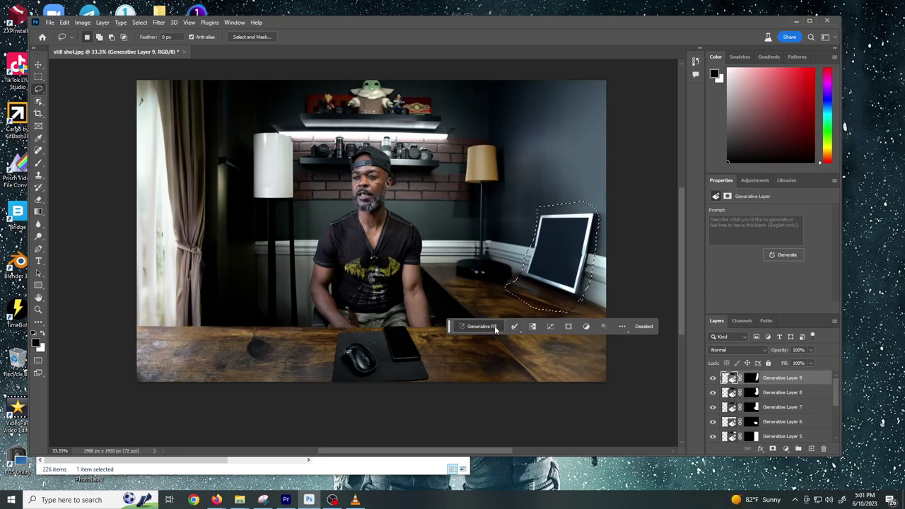
{"action": "type", "text": "re"}
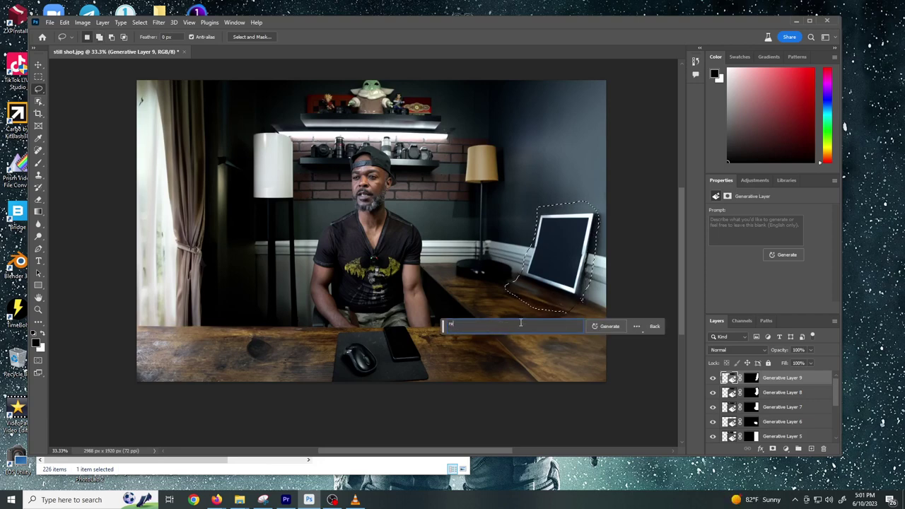
{"action": "type", "text": "move from shot"}
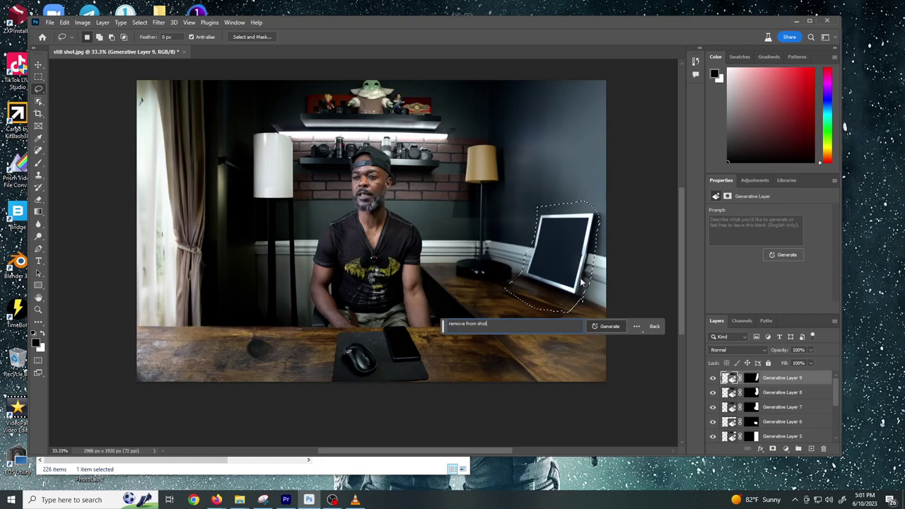
{"action": "key", "text": "Return"}
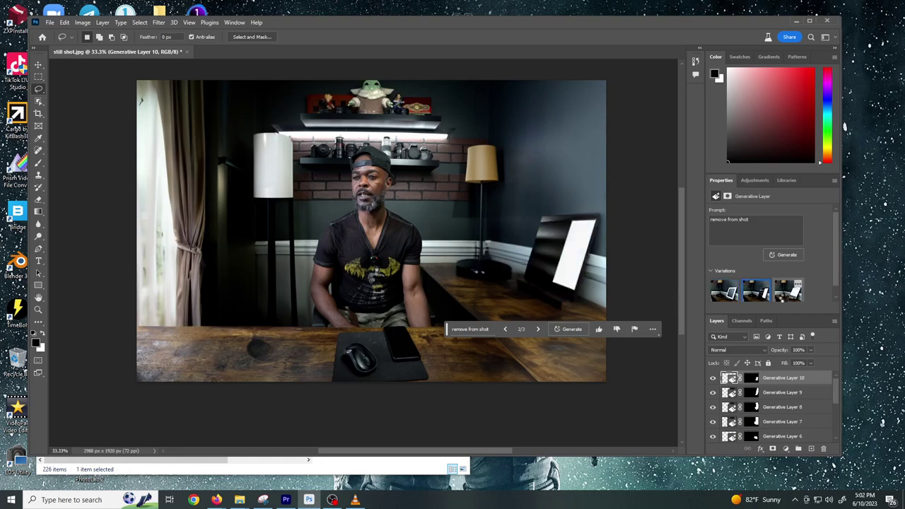
{"action": "left_click", "coordinate": [784, 300]}
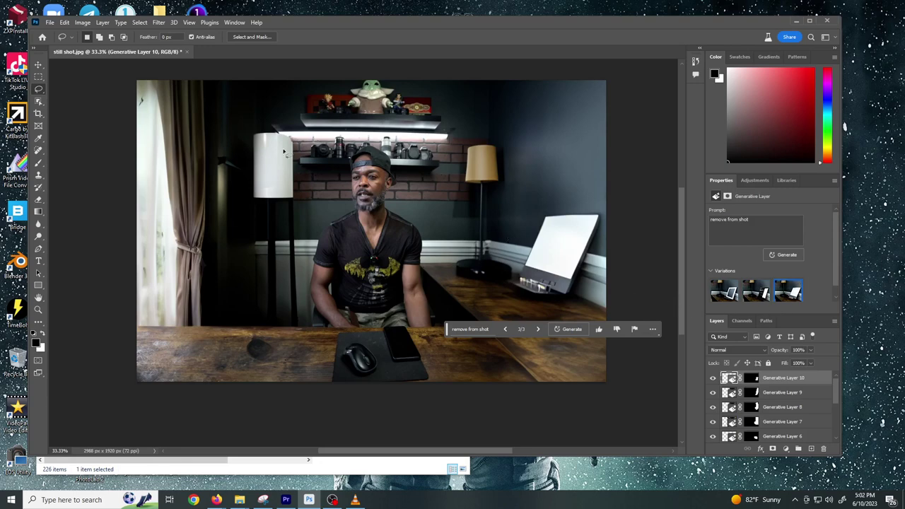
{"action": "left_click", "coordinate": [51, 23]}
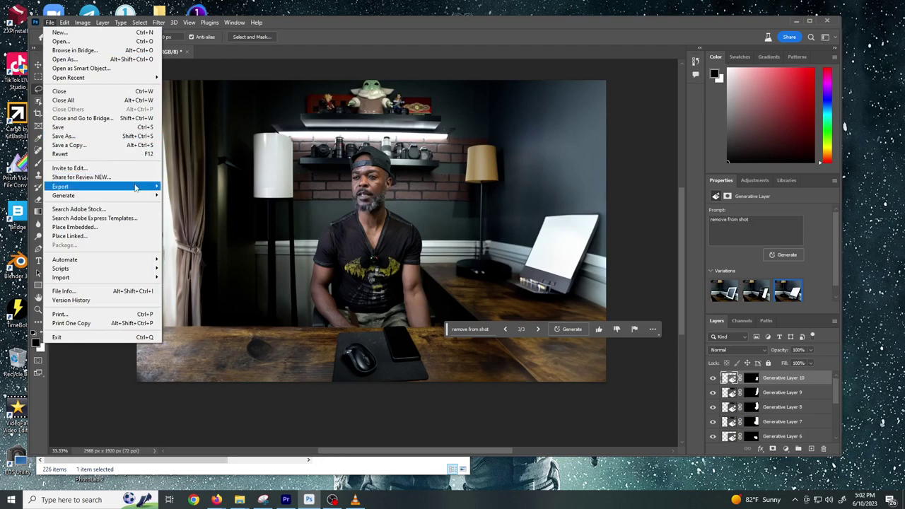
Set up Export As with JPG format and Bicubic Automatic resampling.
{"action": "mouse_move", "coordinate": [137, 188]}
{"action": "left_click", "coordinate": [201, 195]}
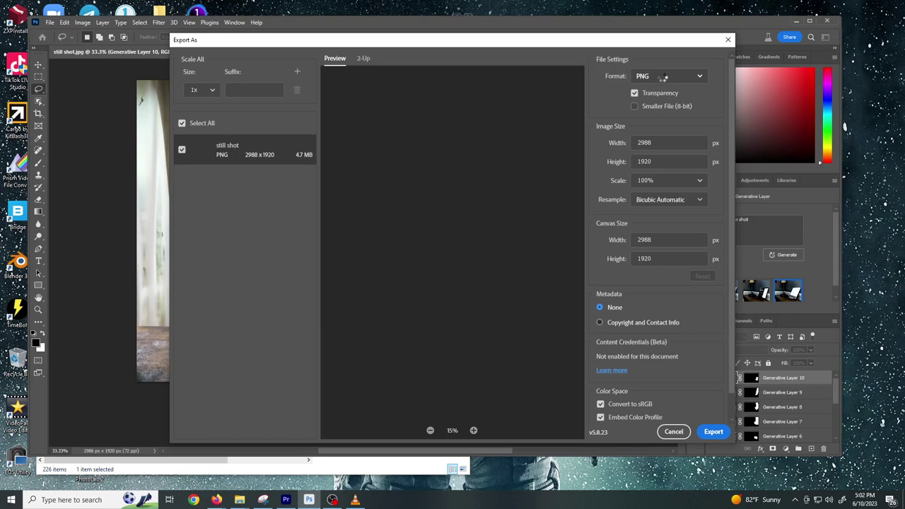
{"action": "left_click", "coordinate": [662, 77]}
{"action": "left_click", "coordinate": [659, 109]}
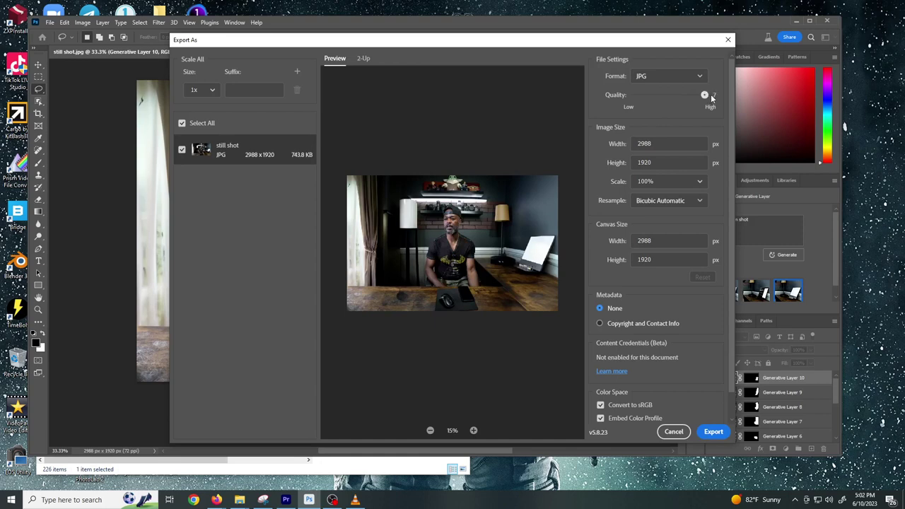
{"action": "left_click", "coordinate": [692, 203]}
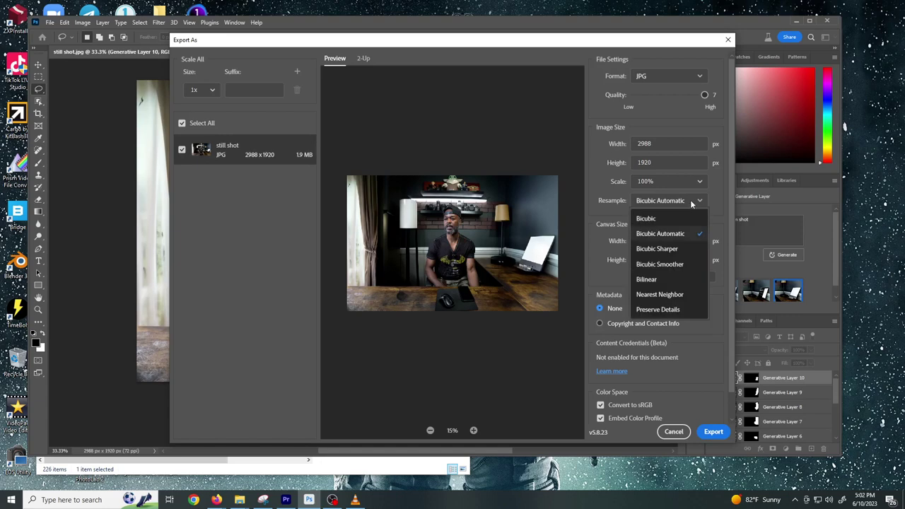
{"action": "left_click", "coordinate": [613, 206]}
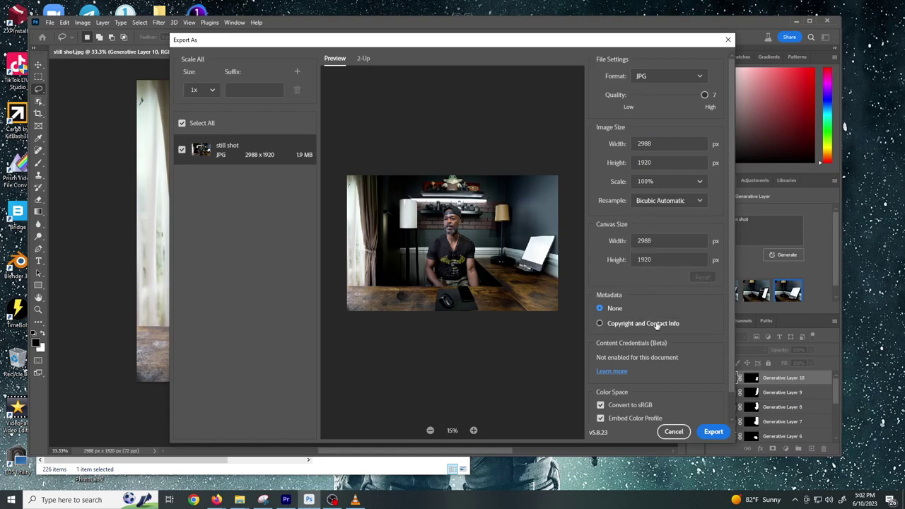
{"action": "scroll", "coordinate": [654, 325], "scroll_direction": "down", "scroll_amount": 1}
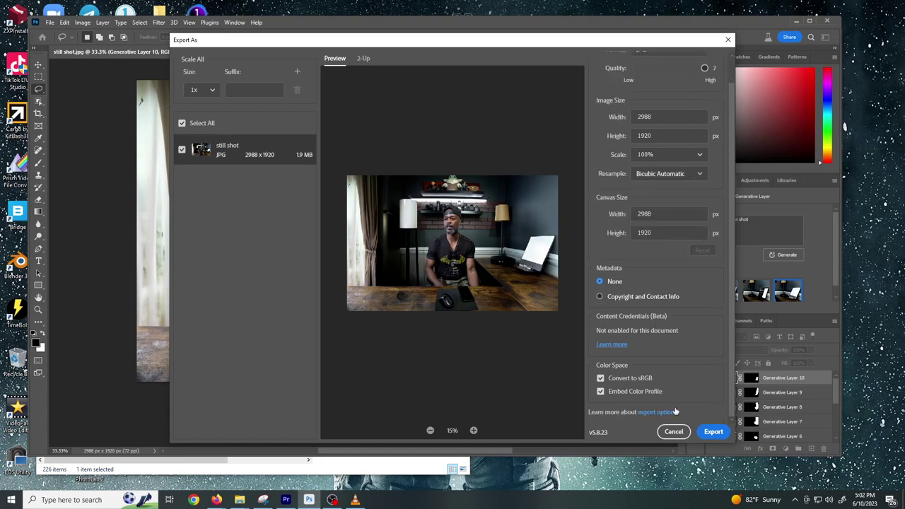
Export the image and save it as 'still shot with ai.jpg'.
{"action": "left_click", "coordinate": [712, 433]}
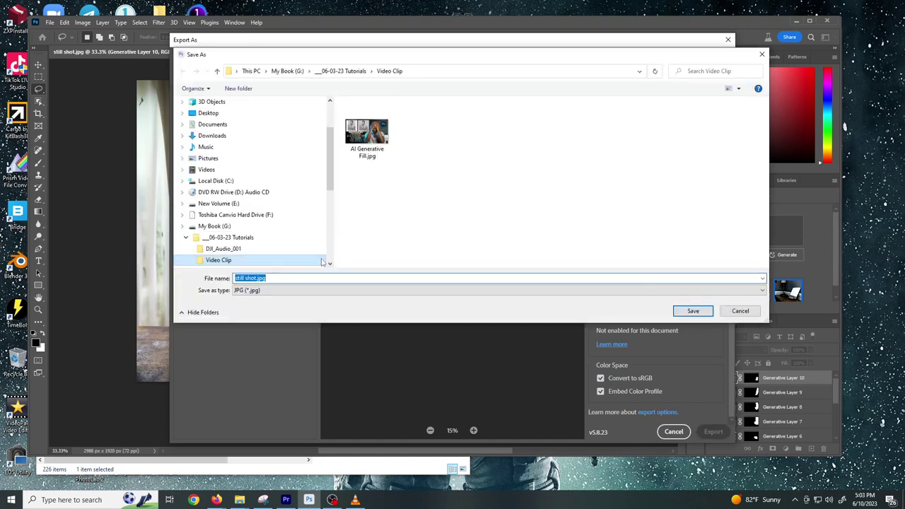
{"action": "key", "text": "Home"}
{"action": "type", "text": "with ai"}
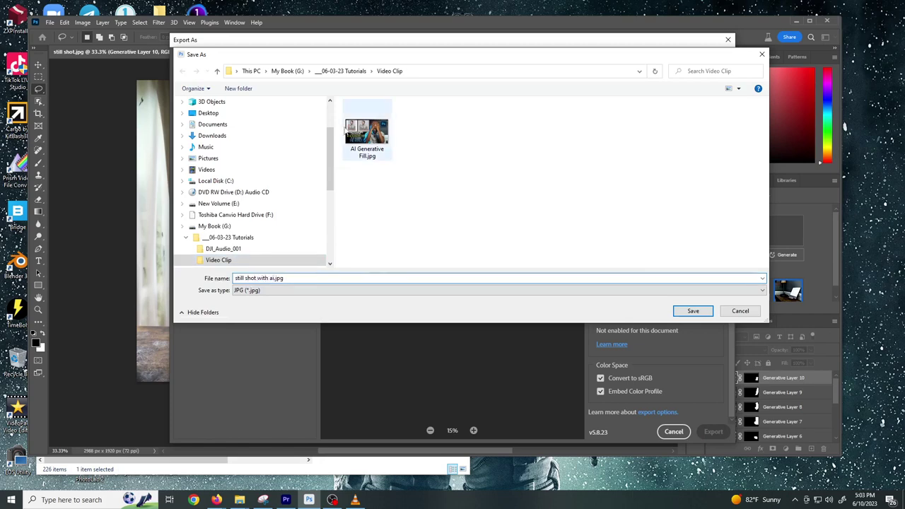
{"action": "left_click", "coordinate": [226, 158]}
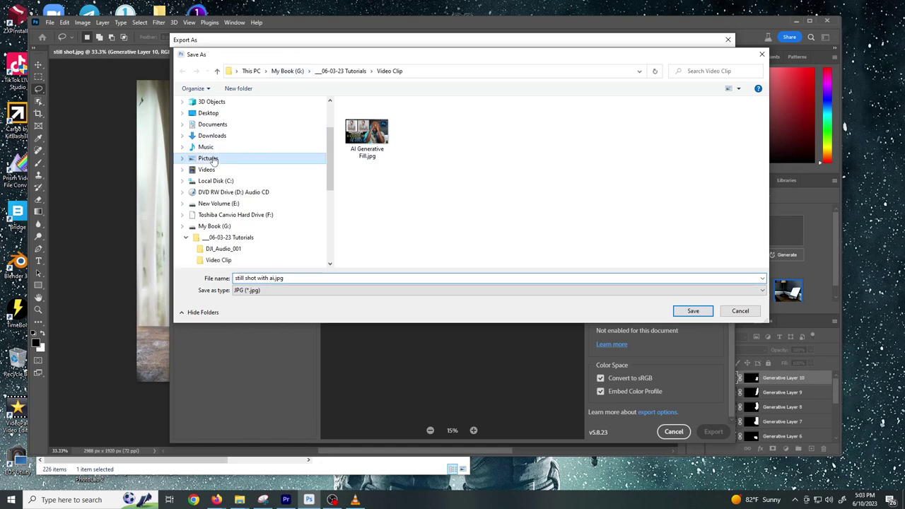
{"action": "left_click", "coordinate": [688, 312]}
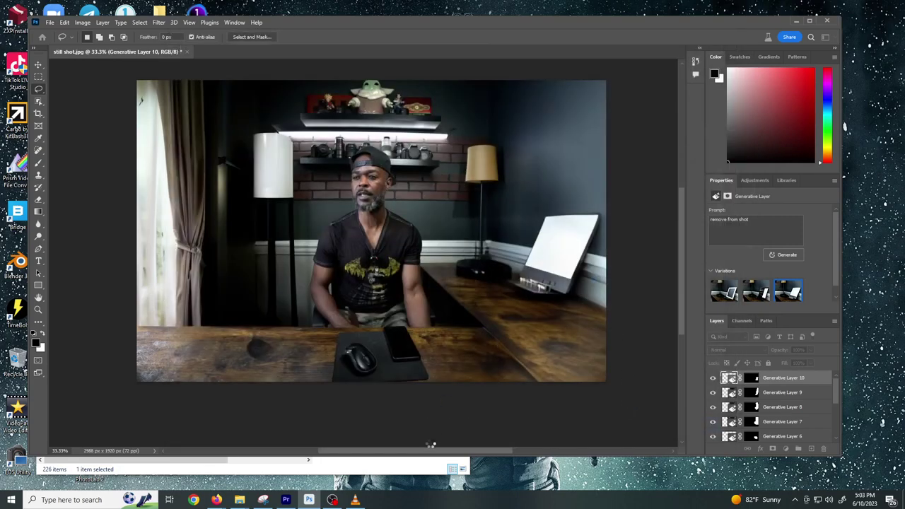
{"action": "left_click", "coordinate": [286, 500]}
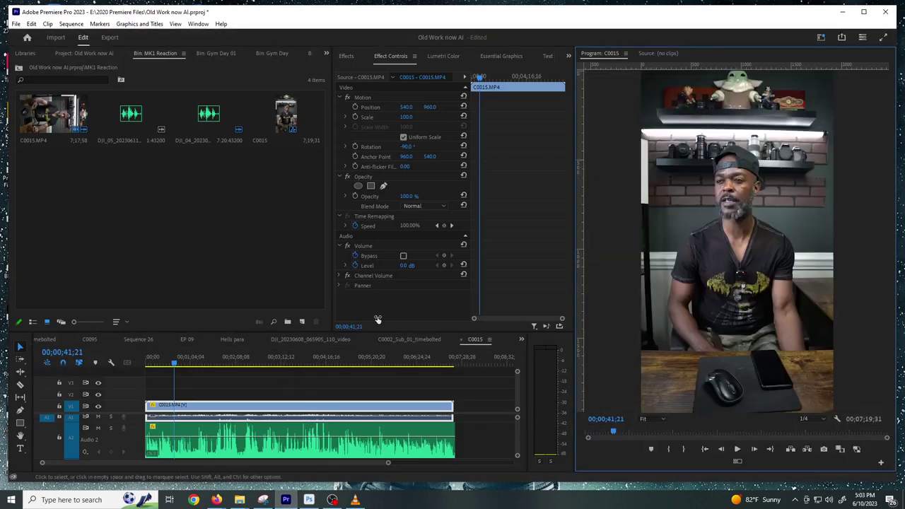
Postpone Photoshop's share-for-review prompt with Remind me later and widen Premiere's Program monitor.
{"action": "key", "text": "alt+Tab"}
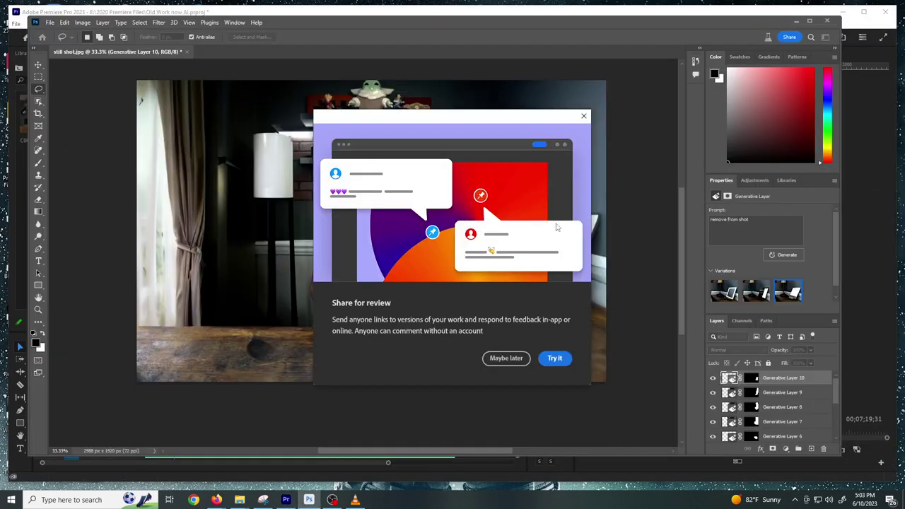
{"action": "left_click", "coordinate": [505, 358]}
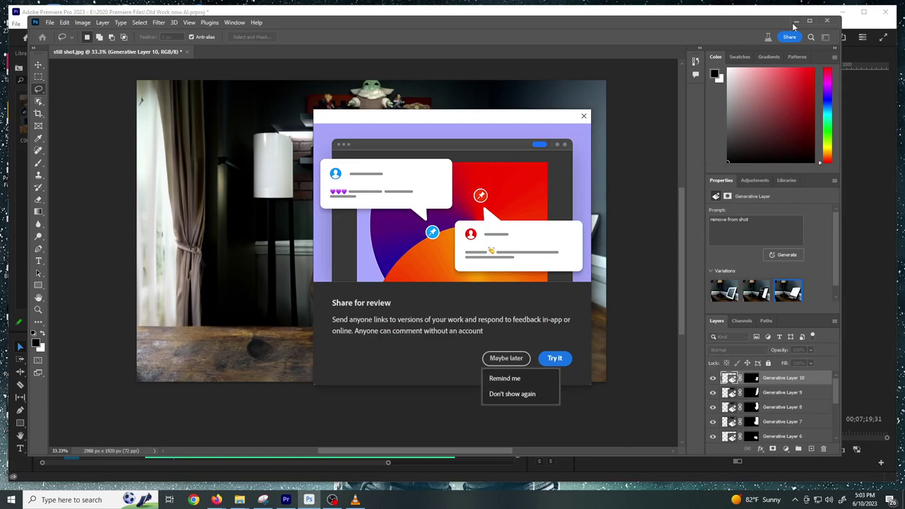
{"action": "left_click", "coordinate": [506, 378]}
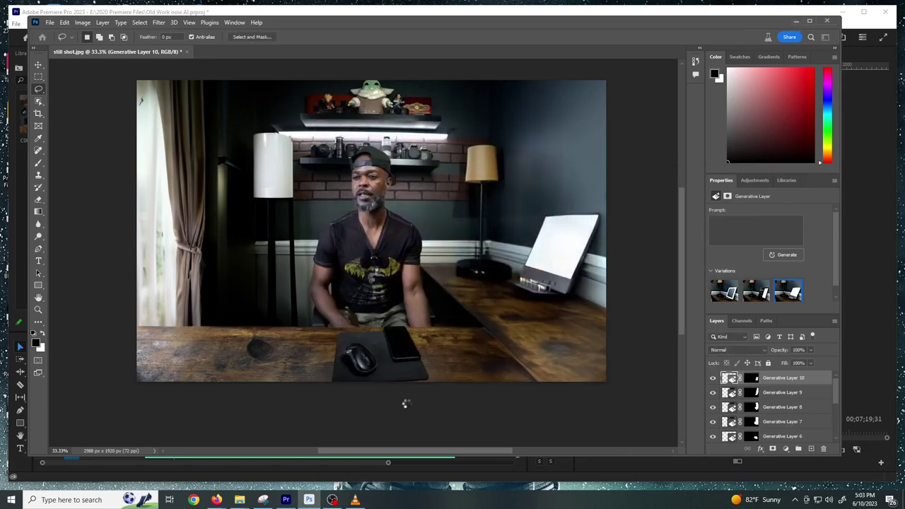
{"action": "left_click", "coordinate": [286, 500]}
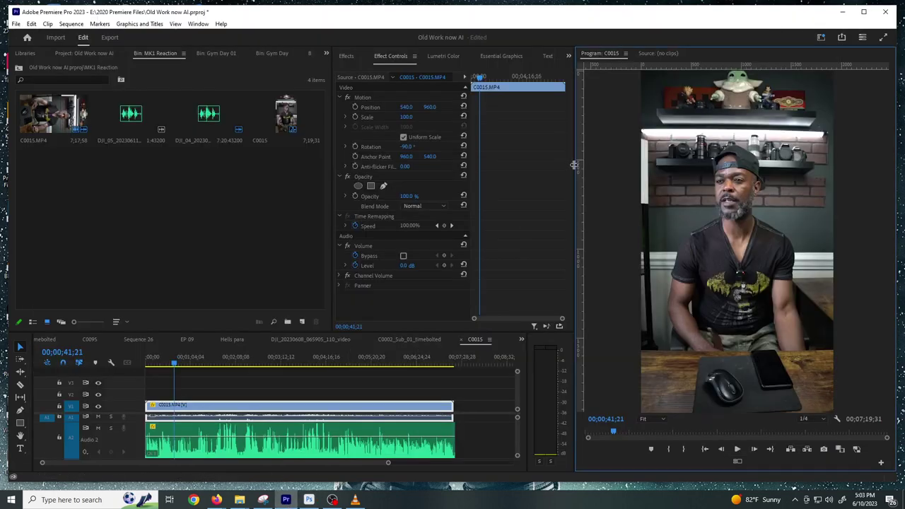
{"action": "left_click_drag", "start_coordinate": [574, 165], "coordinate": [388, 183]}
Check the current sequence's settings and close them without changes.
{"action": "left_click", "coordinate": [79, 25]}
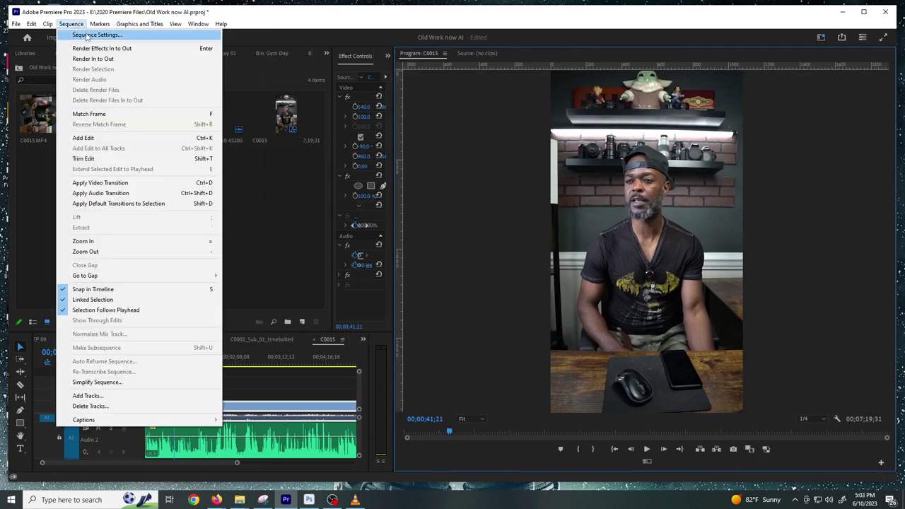
{"action": "left_click", "coordinate": [88, 36]}
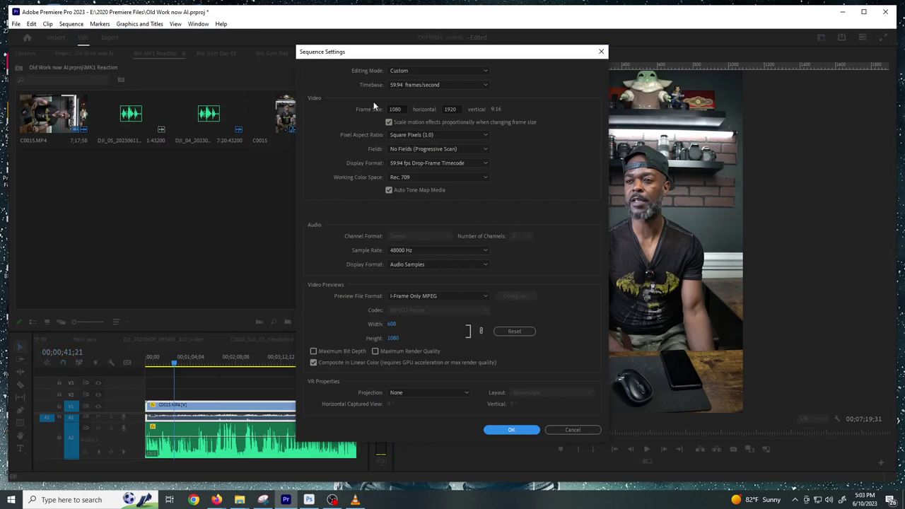
{"action": "left_click", "coordinate": [571, 430]}
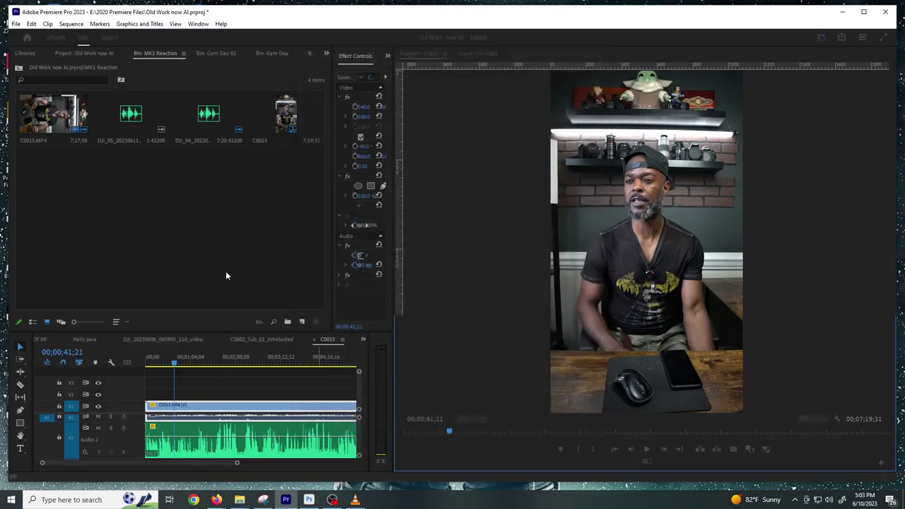
Create Sequence 30 from the YouTube Videos preset, 1920×1080 at 23.976 fps.
{"action": "left_click", "coordinate": [15, 24]}
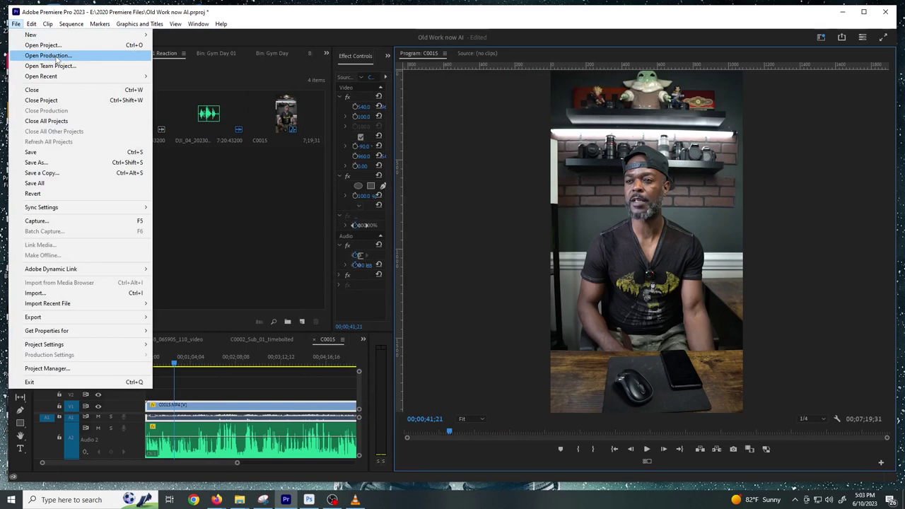
{"action": "mouse_move", "coordinate": [36, 34]}
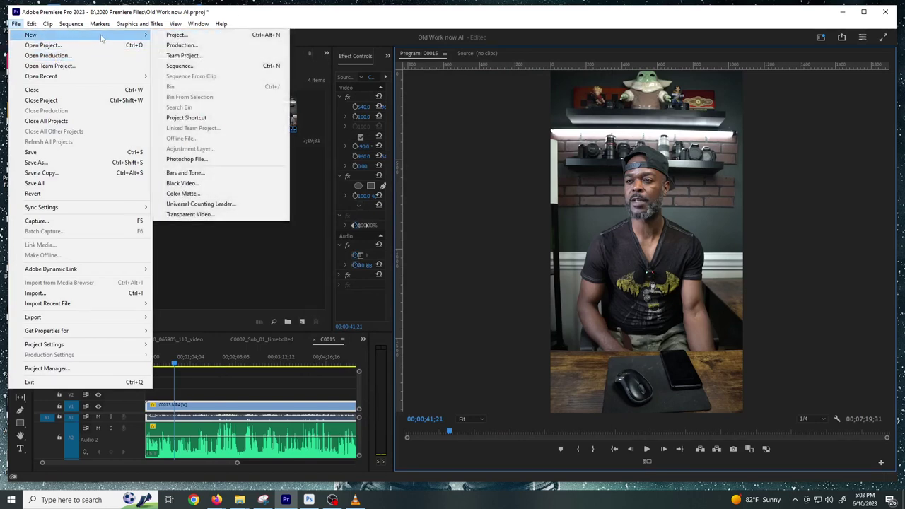
{"action": "left_click", "coordinate": [189, 65]}
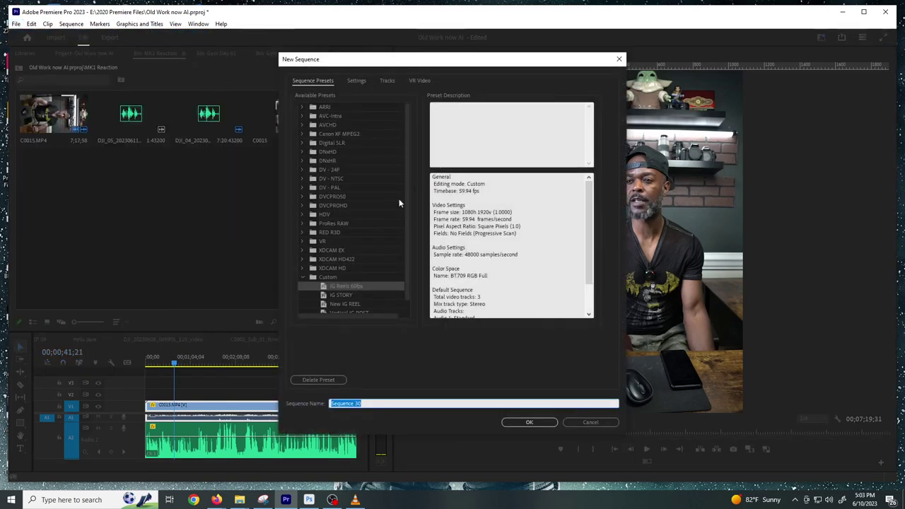
{"action": "scroll", "coordinate": [386, 276], "scroll_direction": "down", "scroll_amount": 1}
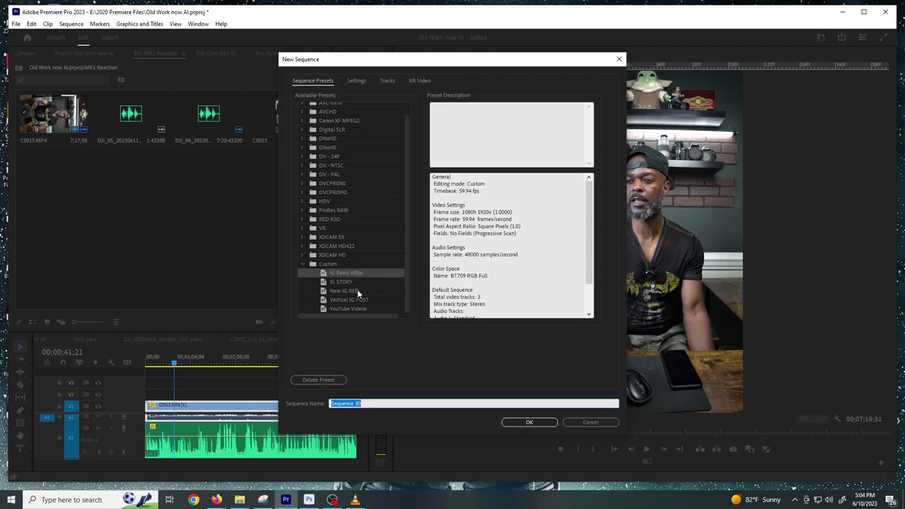
{"action": "left_click", "coordinate": [359, 310]}
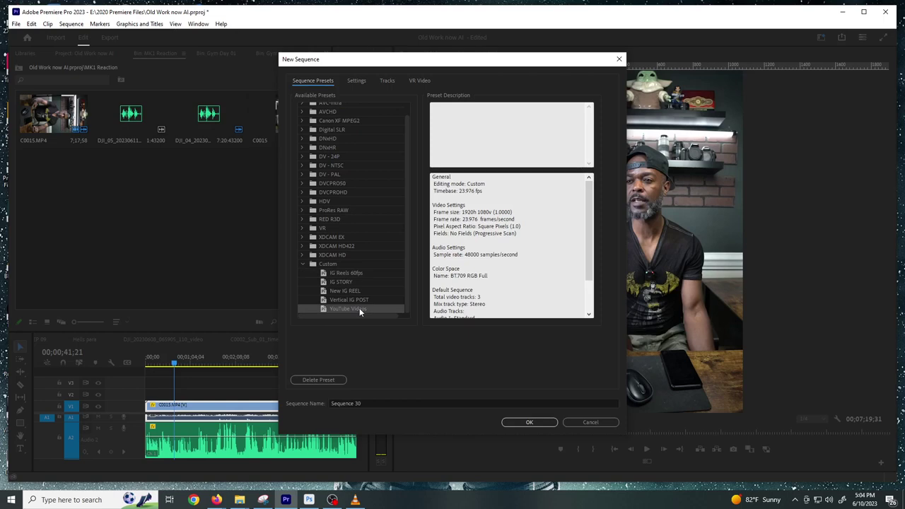
{"action": "left_click", "coordinate": [529, 422]}
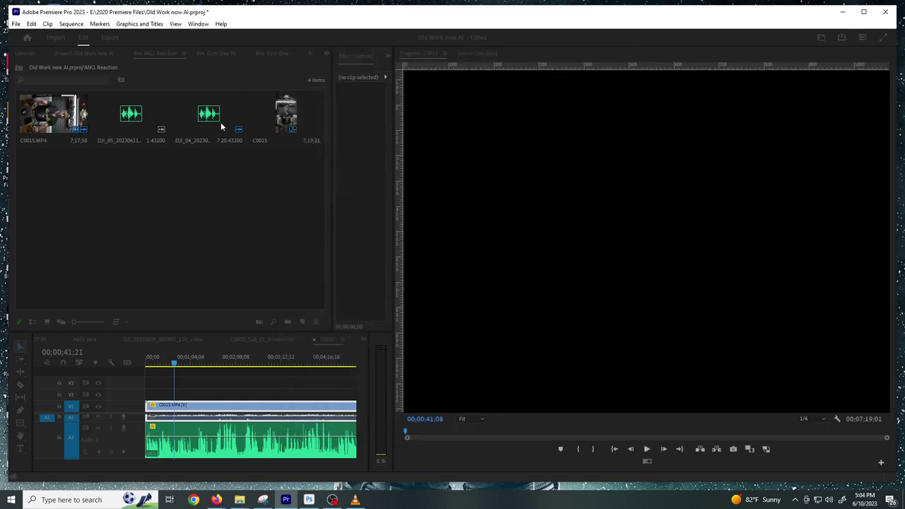
Add C0015 at the start of Sequence 30, keeping existing settings, and scrub into the clip.
{"action": "left_click", "coordinate": [287, 114]}
{"action": "left_click_drag", "start_coordinate": [166, 368], "coordinate": [147, 404]}
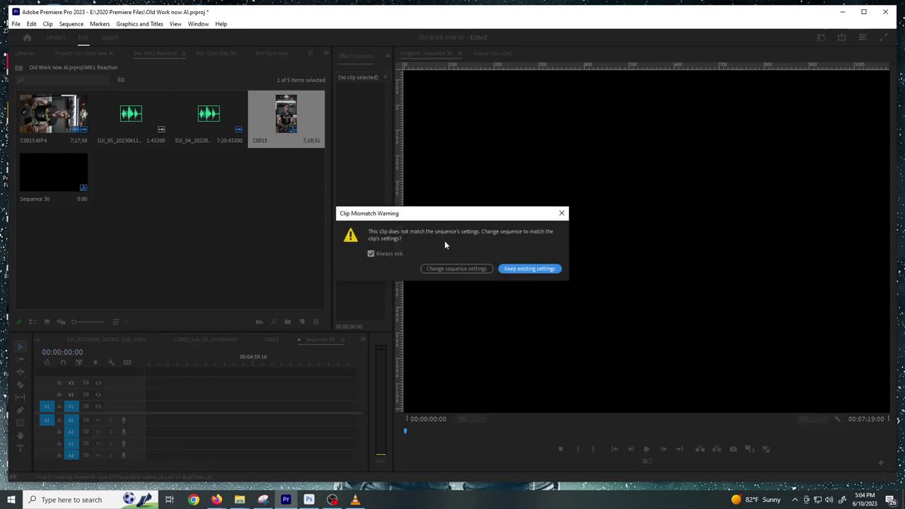
{"action": "left_click", "coordinate": [509, 269]}
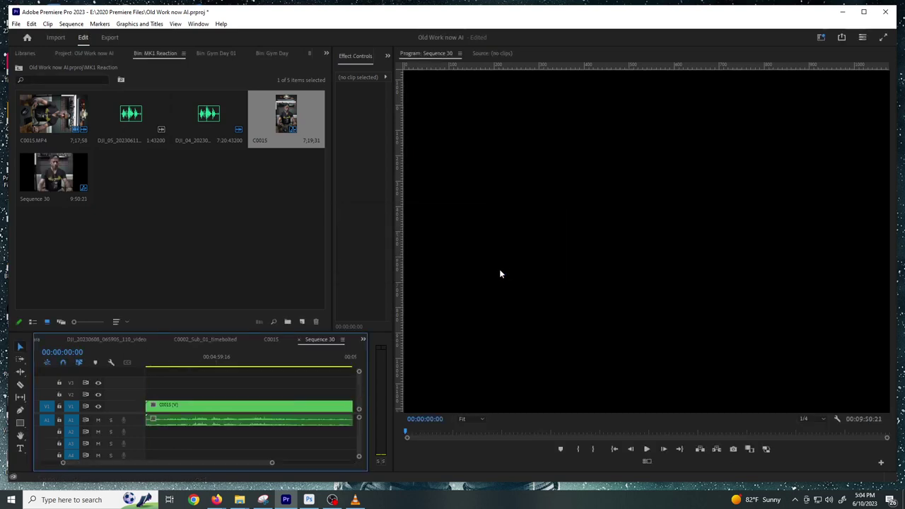
{"action": "left_click", "coordinate": [162, 359]}
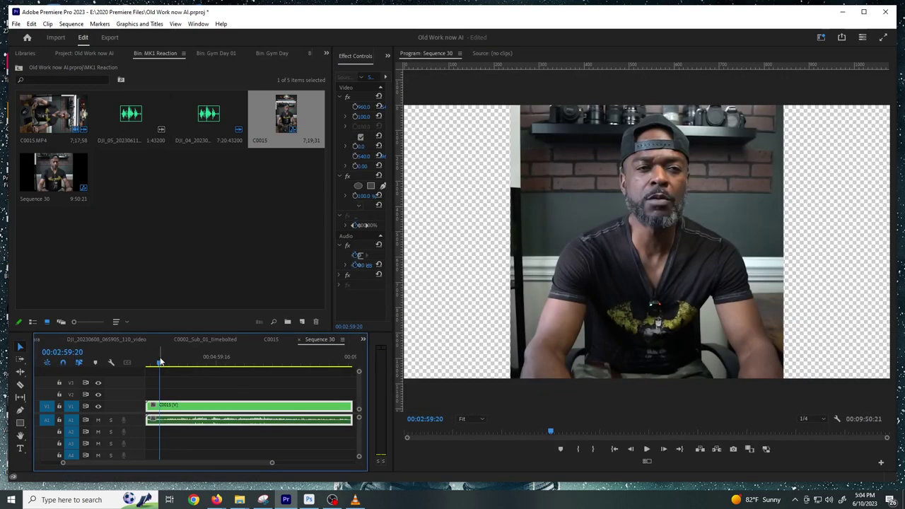
{"action": "left_click", "coordinate": [159, 361]}
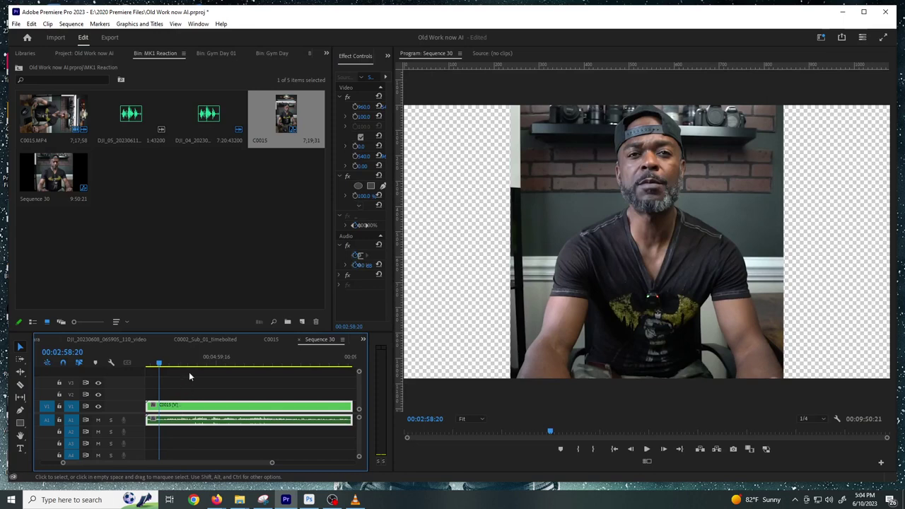
{"action": "left_click", "coordinate": [324, 53]}
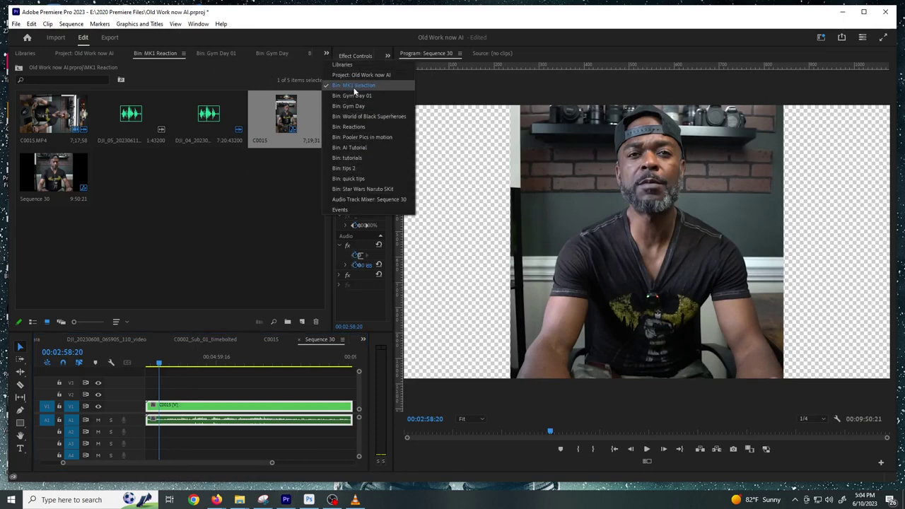
{"action": "left_click", "coordinate": [355, 41]}
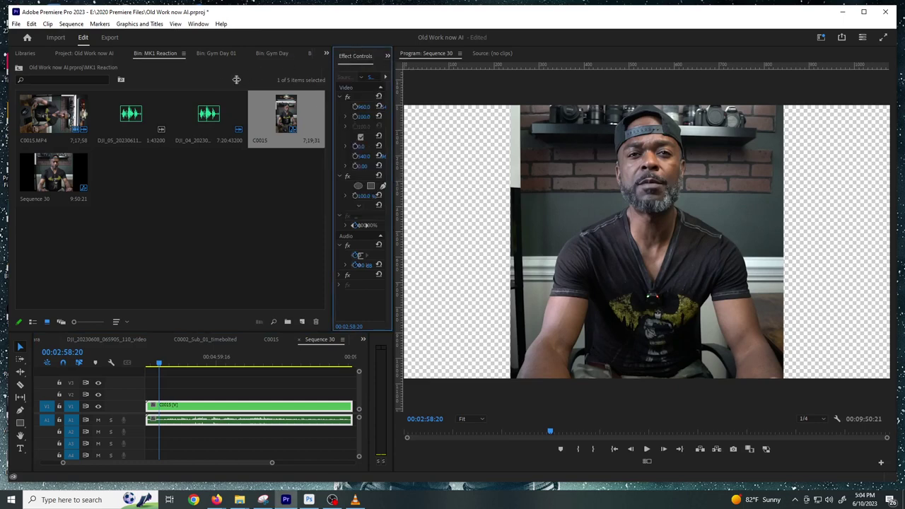
Set C0015's Motion Scale to 56 in Effect Controls, after trying 50, 55 and 57.
{"action": "left_click_drag", "start_coordinate": [332, 79], "coordinate": [171, 80]}
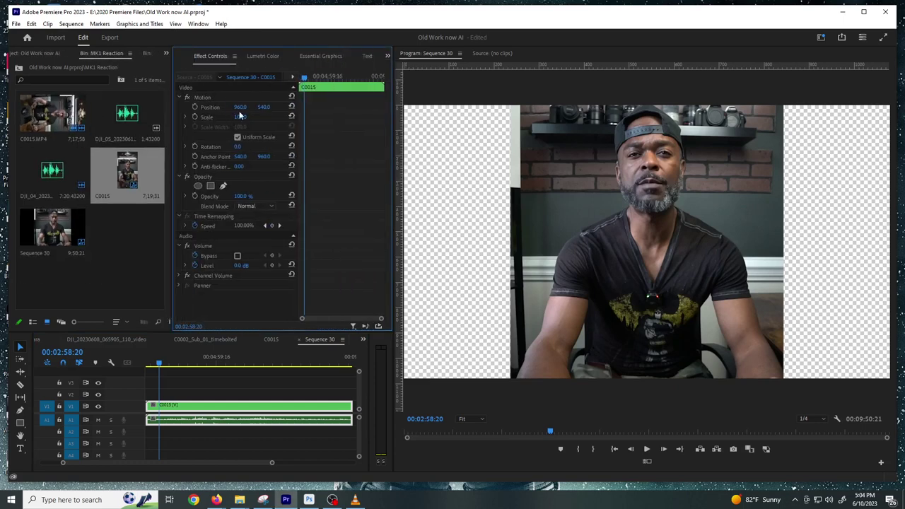
{"action": "left_click_drag", "start_coordinate": [250, 115], "coordinate": [240, 116]}
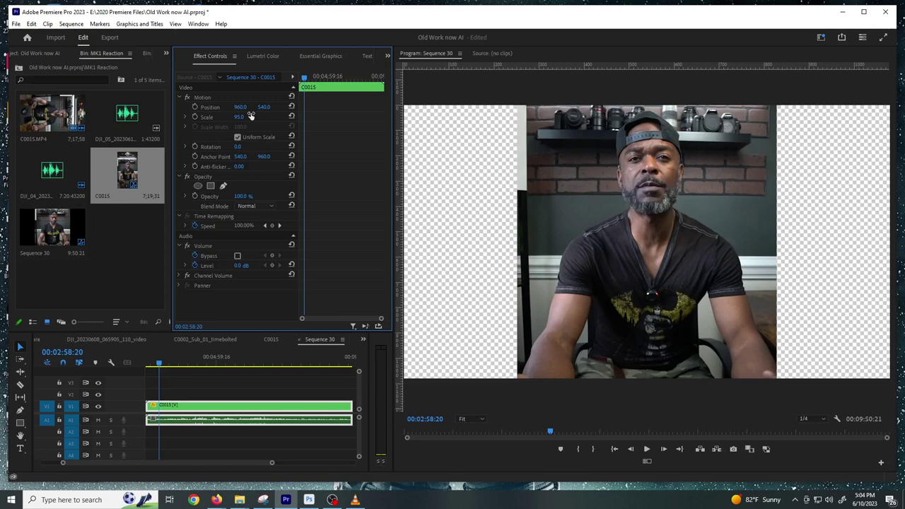
{"action": "left_click", "coordinate": [247, 116]}
{"action": "type", "text": "50"}
{"action": "key", "text": "Return"}
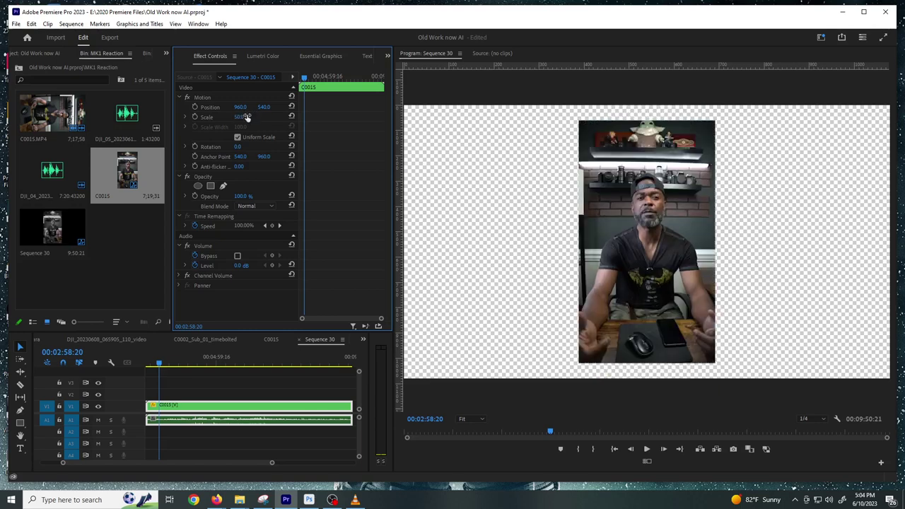
{"action": "left_click", "coordinate": [246, 117]}
{"action": "type", "text": "55"}
{"action": "key", "text": "Return"}
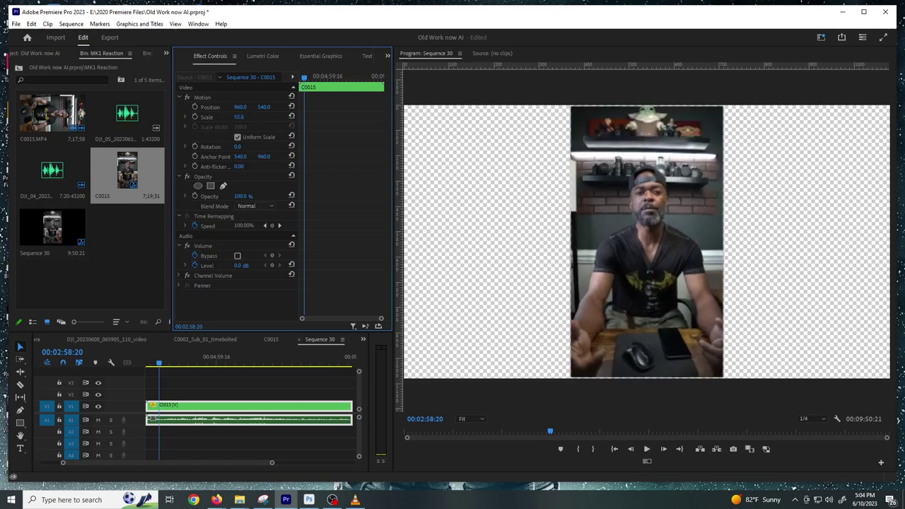
{"action": "key", "text": "Up"}
{"action": "key", "text": "Up"}
{"action": "key", "text": "Down"}
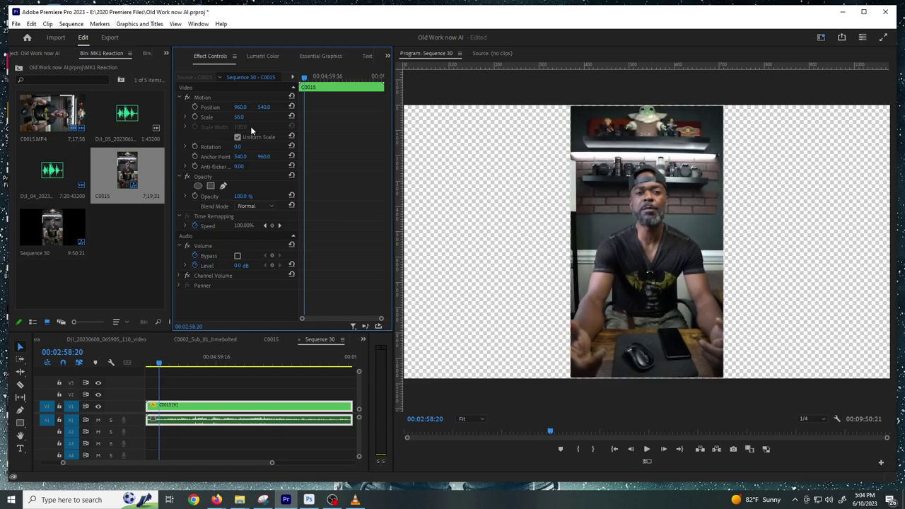
{"action": "left_click", "coordinate": [239, 500]}
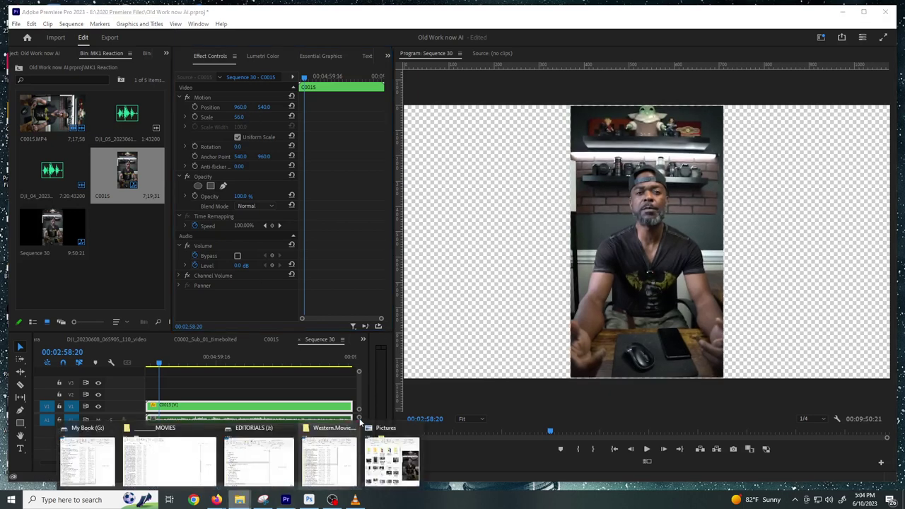
Import 'still shot with ai.jpg' into the bin, place it on V1, and move C0015 to V2.
{"action": "left_click", "coordinate": [387, 440]}
{"action": "left_click", "coordinate": [445, 234]}
{"action": "left_click_drag", "start_coordinate": [445, 234], "coordinate": [103, 289]}
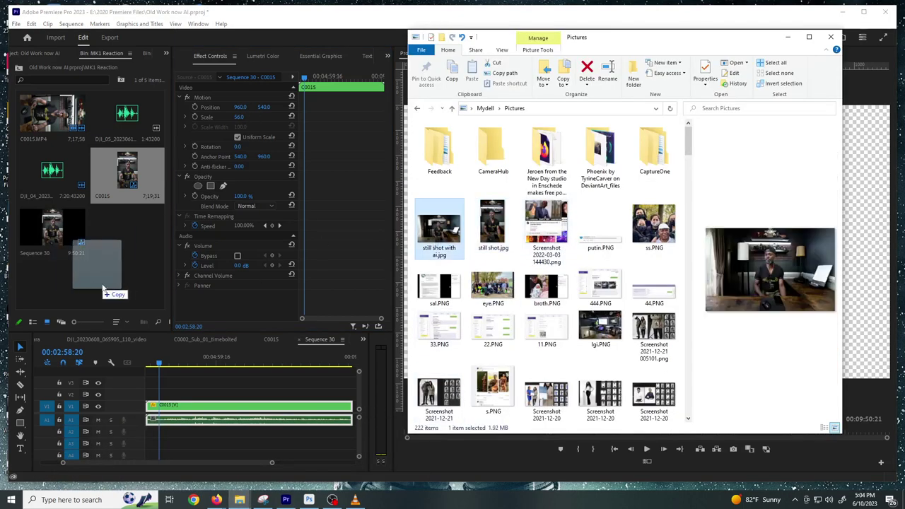
{"action": "left_click", "coordinate": [144, 292]}
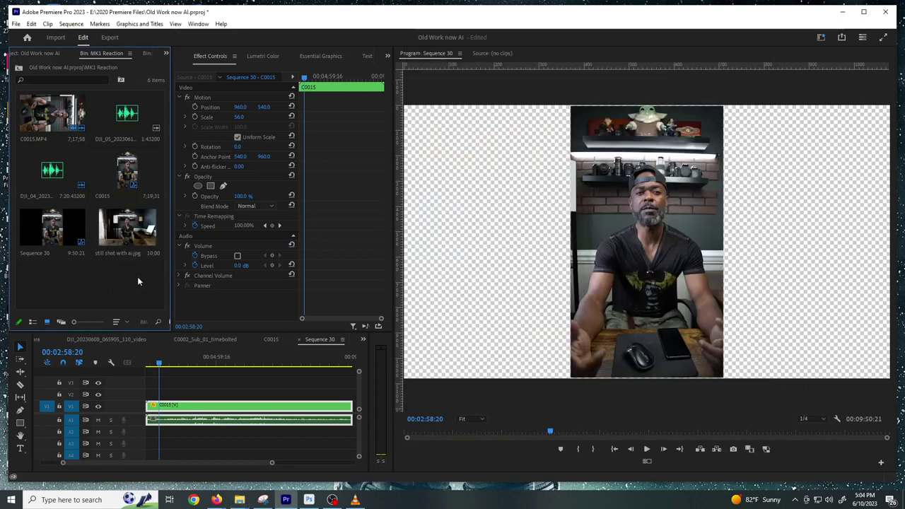
{"action": "left_click_drag", "start_coordinate": [131, 233], "coordinate": [145, 396]}
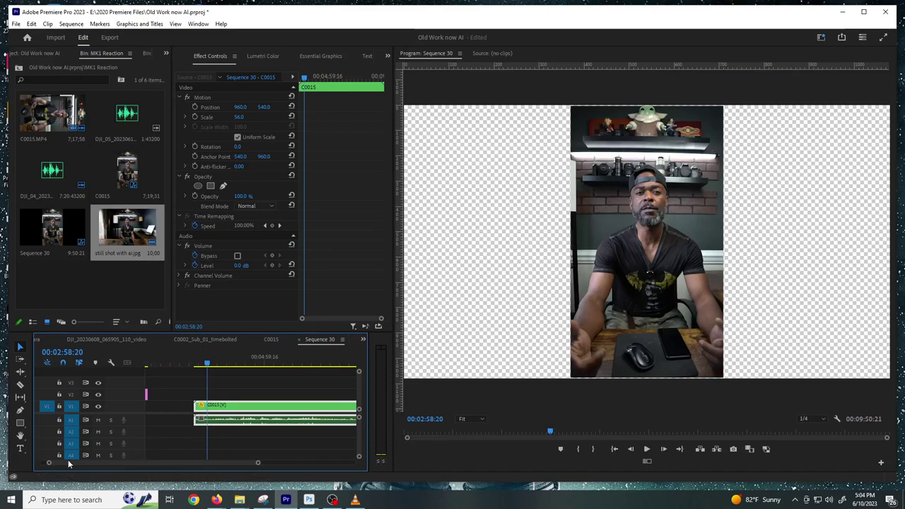
{"action": "left_click_drag", "start_coordinate": [68, 460], "coordinate": [53, 469]}
{"action": "left_click_drag", "start_coordinate": [169, 395], "coordinate": [306, 403]}
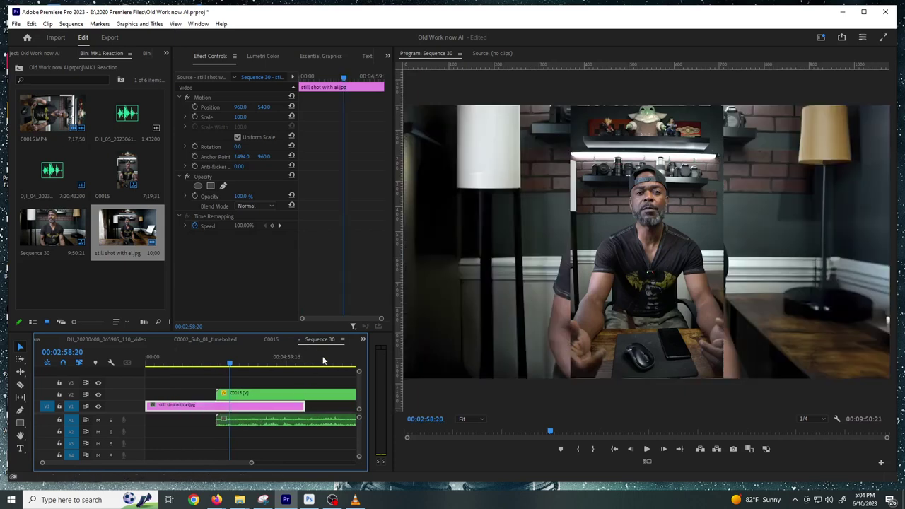
Move the C0015 clip on V2 to the start of the sequence.
{"action": "left_click", "coordinate": [211, 362]}
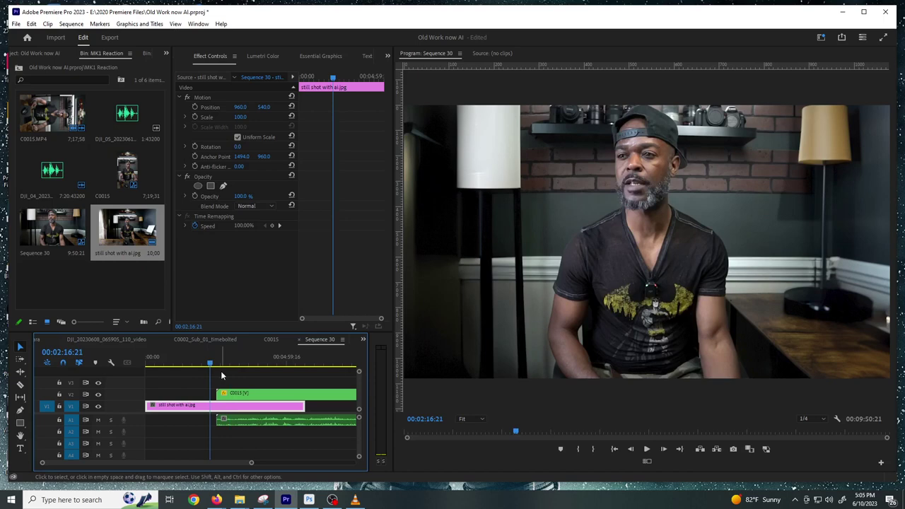
{"action": "left_click", "coordinate": [236, 397]}
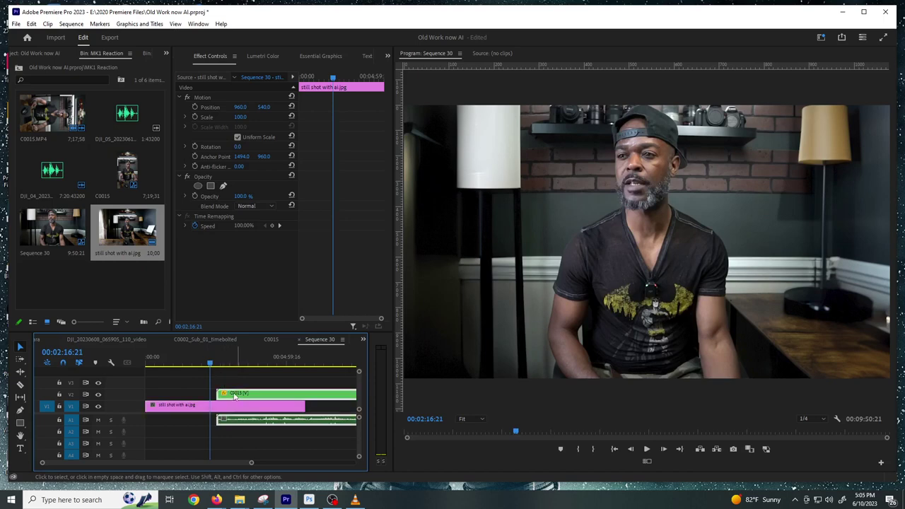
{"action": "left_click_drag", "start_coordinate": [236, 397], "coordinate": [189, 396]}
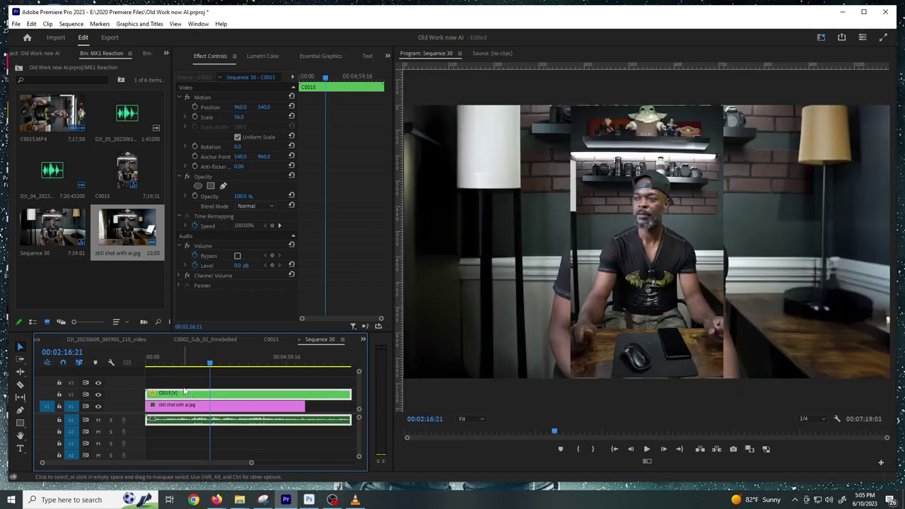
Scale C0015 up to 79 and drop its opacity to 50%.
{"action": "left_click", "coordinate": [239, 121]}
{"action": "left_click_drag", "start_coordinate": [239, 118], "coordinate": [248, 119]}
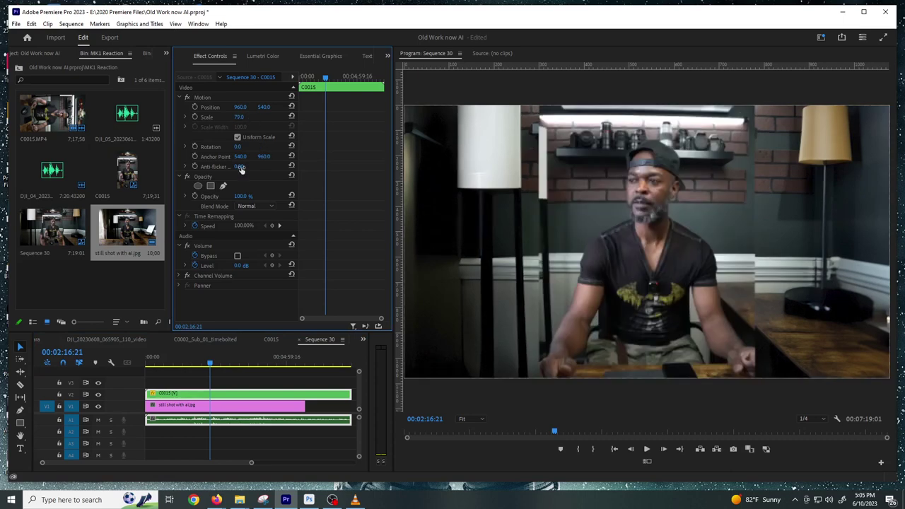
{"action": "left_click", "coordinate": [245, 196]}
{"action": "type", "text": "50"}
{"action": "key", "text": "Return"}
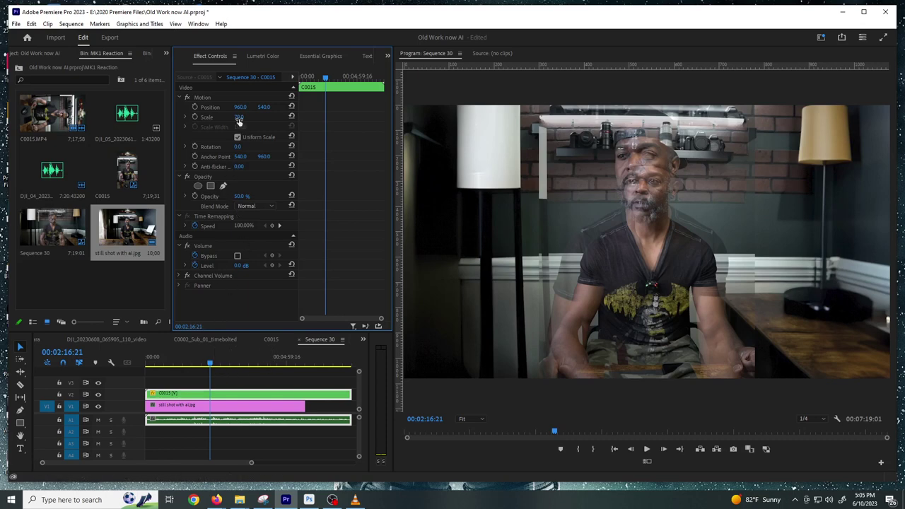
Scale C0015 to match the still background, then restore opacity to 100%.
{"action": "left_click_drag", "start_coordinate": [239, 117], "coordinate": [245, 118]}
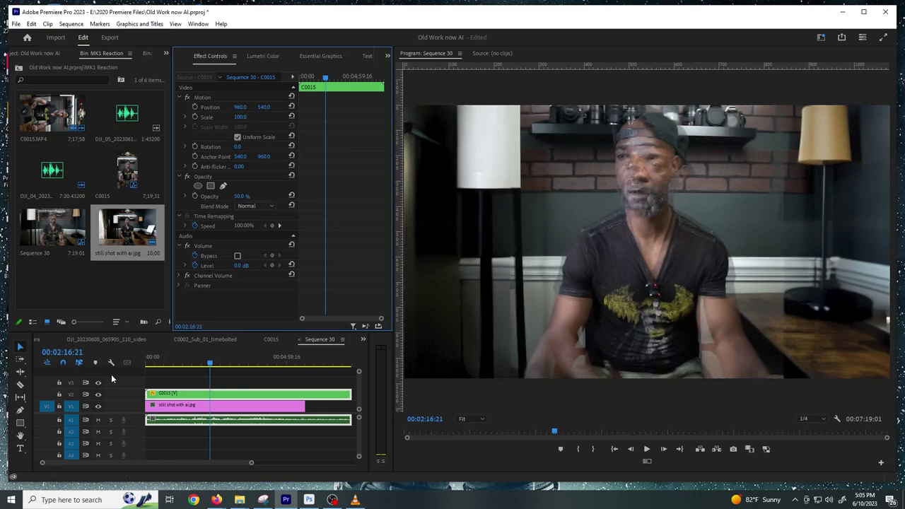
{"action": "left_click", "coordinate": [241, 196]}
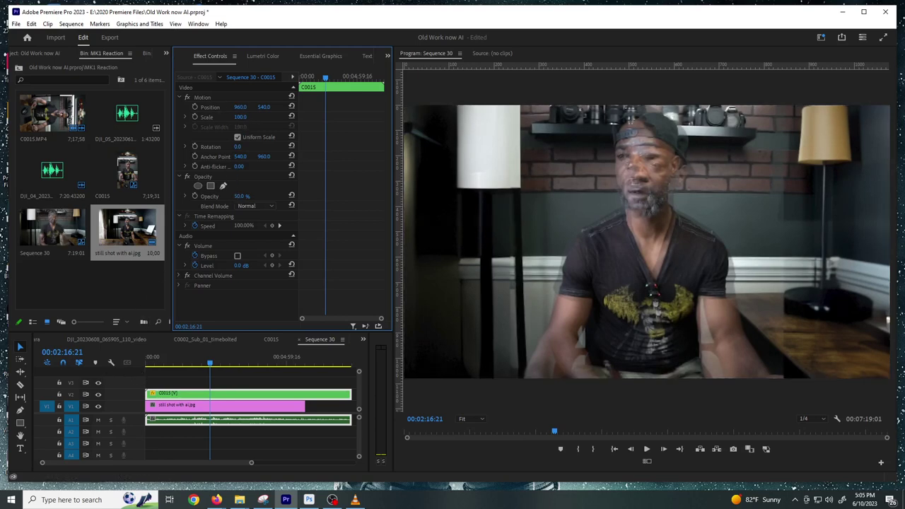
{"action": "type", "text": "100"}
{"action": "key", "text": "Return"}
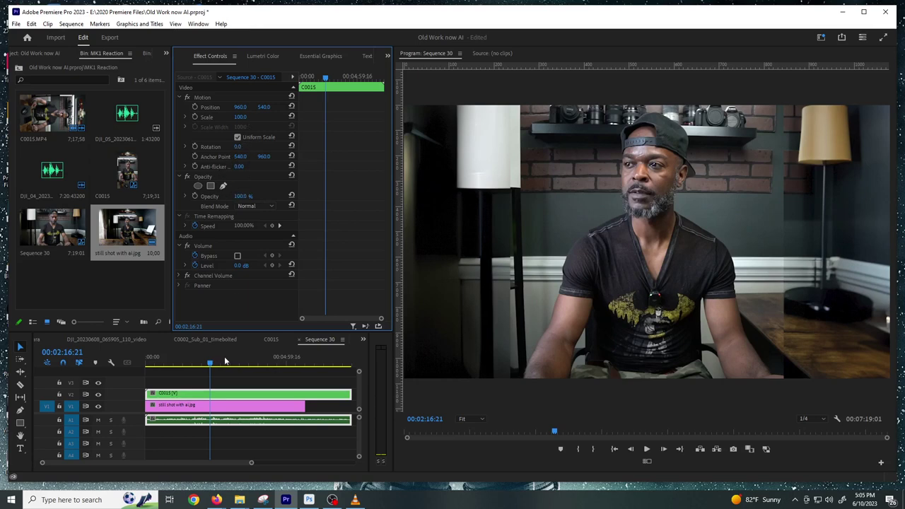
Try C0015 Scale values of 99, 98 and 97 in Effect Controls.
{"action": "left_click", "coordinate": [215, 398]}
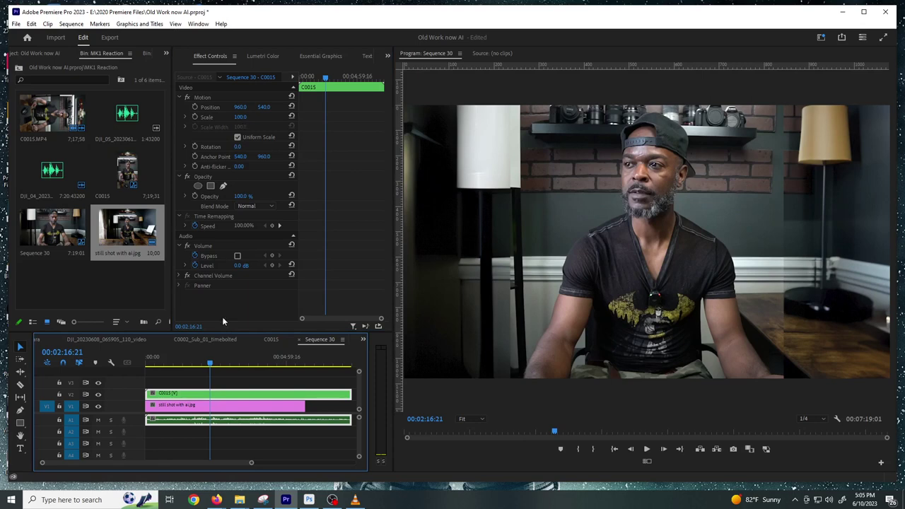
{"action": "left_click", "coordinate": [217, 392]}
{"action": "left_click", "coordinate": [240, 116]}
{"action": "type", "text": "99"}
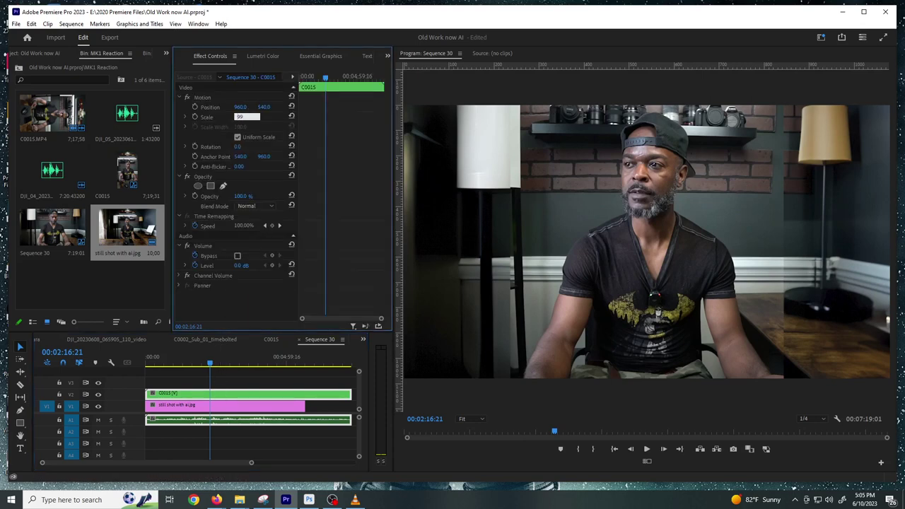
{"action": "key", "text": "Return"}
{"action": "left_click", "coordinate": [246, 116]}
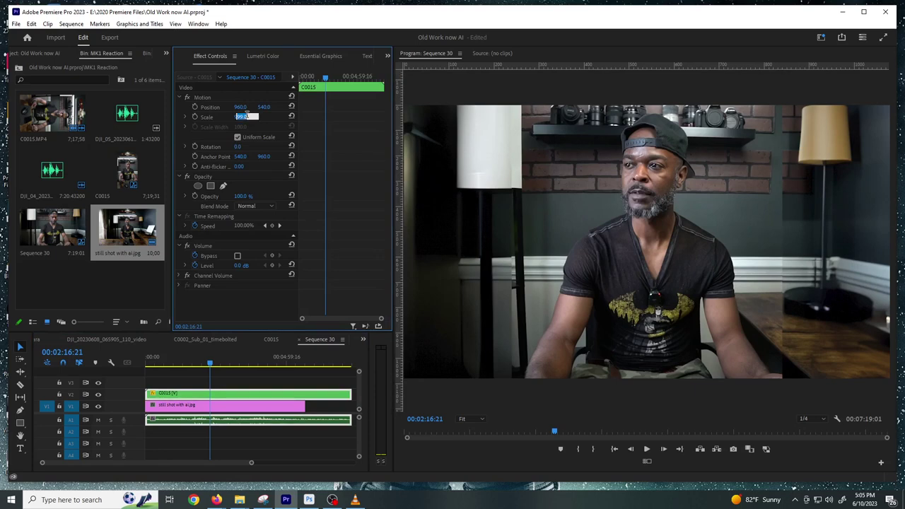
{"action": "type", "text": "98"}
{"action": "key", "text": "Return"}
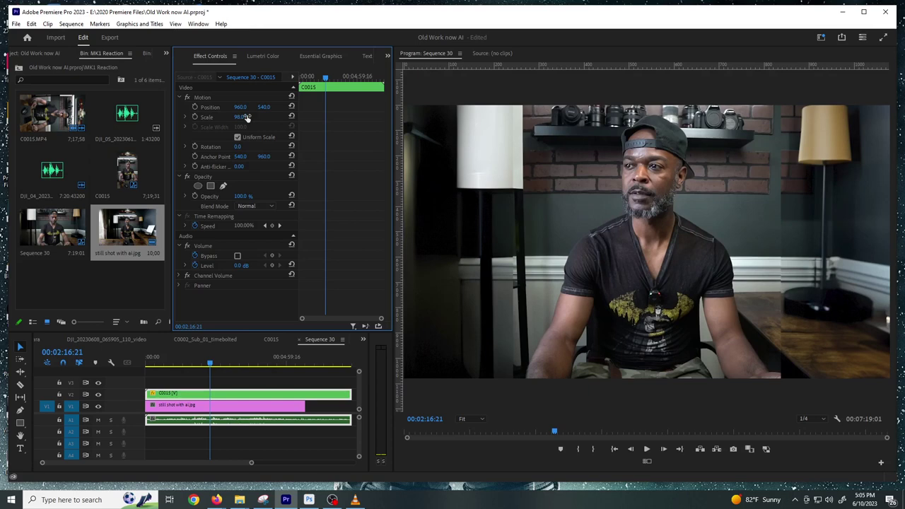
{"action": "left_click", "coordinate": [247, 117]}
{"action": "type", "text": "97"}
{"action": "key", "text": "Return"}
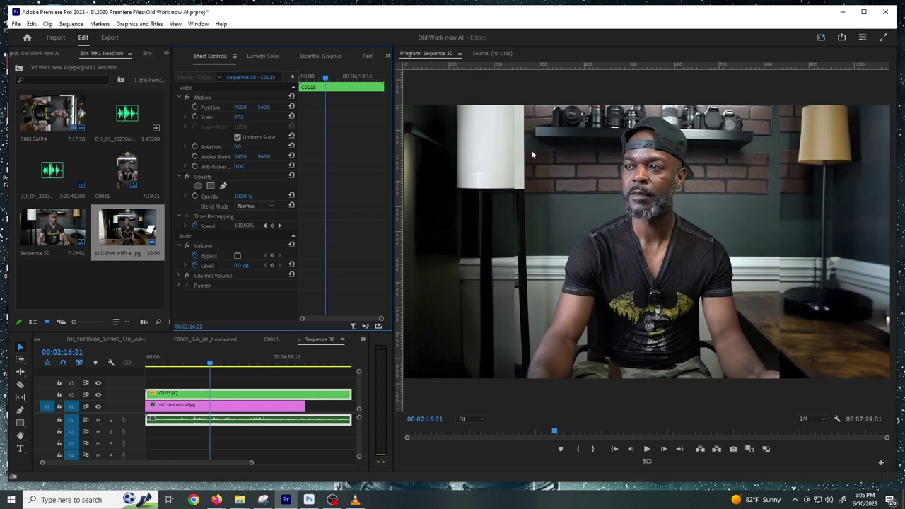
Nudge C0015's vertical Position from 540 to 541.
{"action": "left_click", "coordinate": [265, 106]}
{"action": "type", "text": "54"}
{"action": "key", "text": "Return"}
{"action": "left_click", "coordinate": [265, 107]}
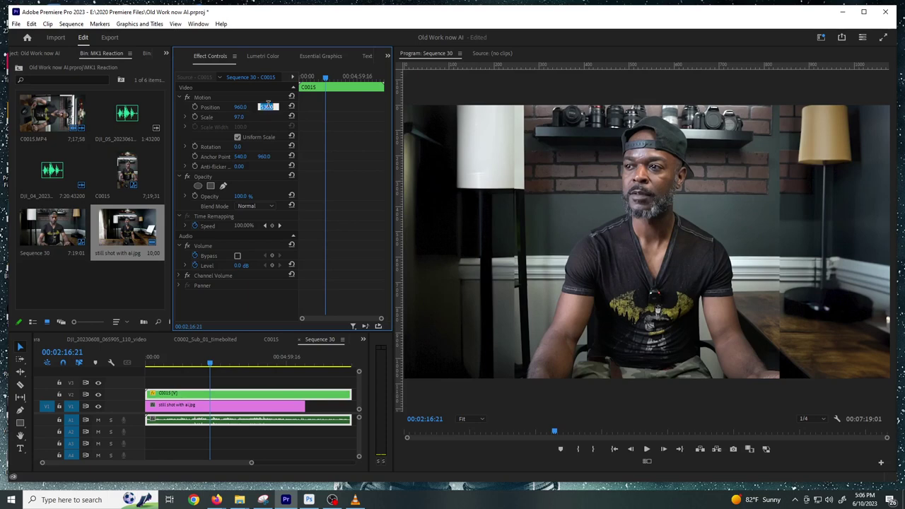
{"action": "type", "text": "540"}
{"action": "key", "text": "Return"}
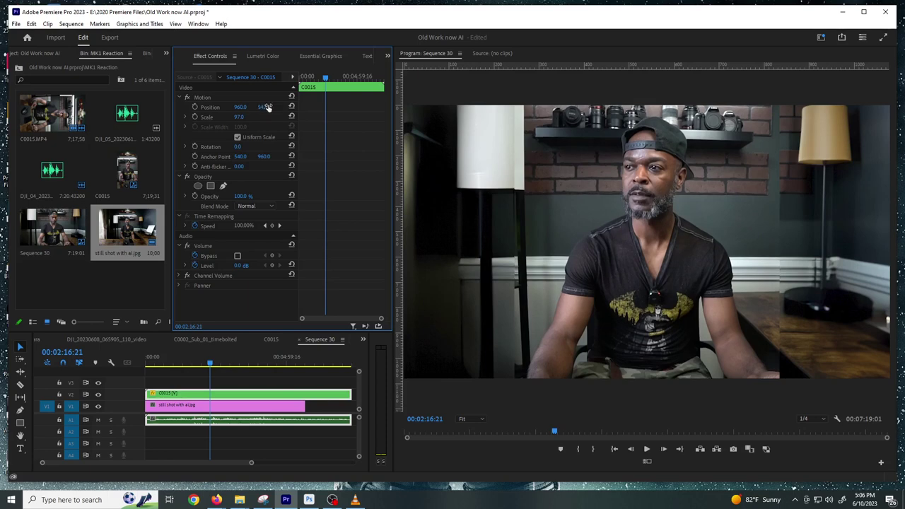
{"action": "left_click", "coordinate": [266, 107]}
{"action": "key", "text": "Return"}
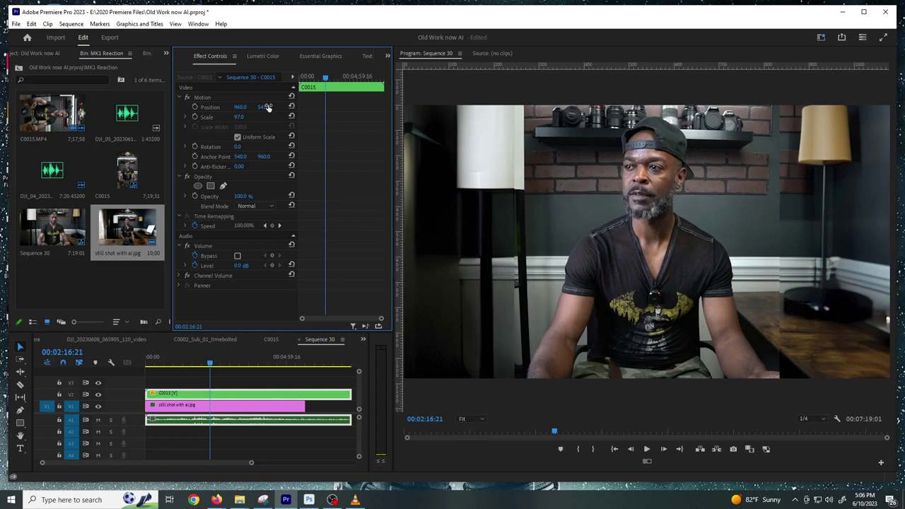
Toggle V2's visibility repeatedly to compare the clip against the background.
{"action": "left_click", "coordinate": [98, 396]}
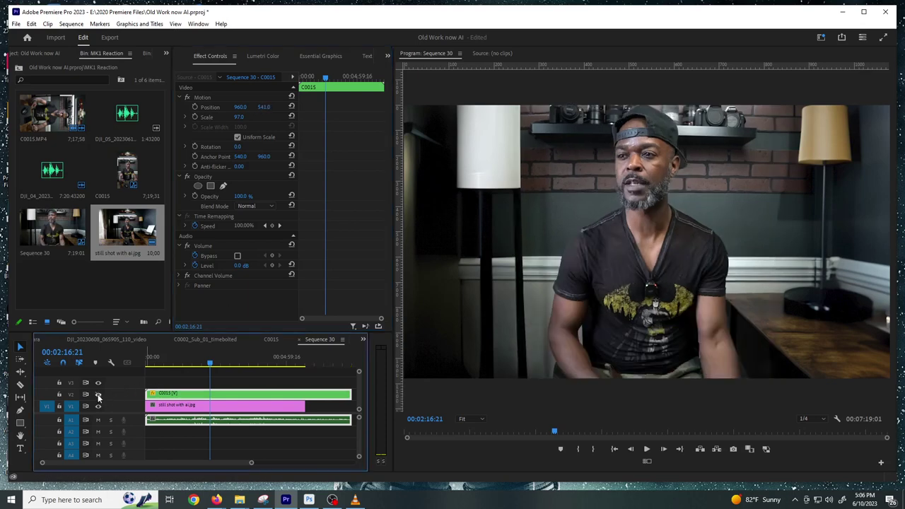
{"action": "left_click", "coordinate": [99, 396]}
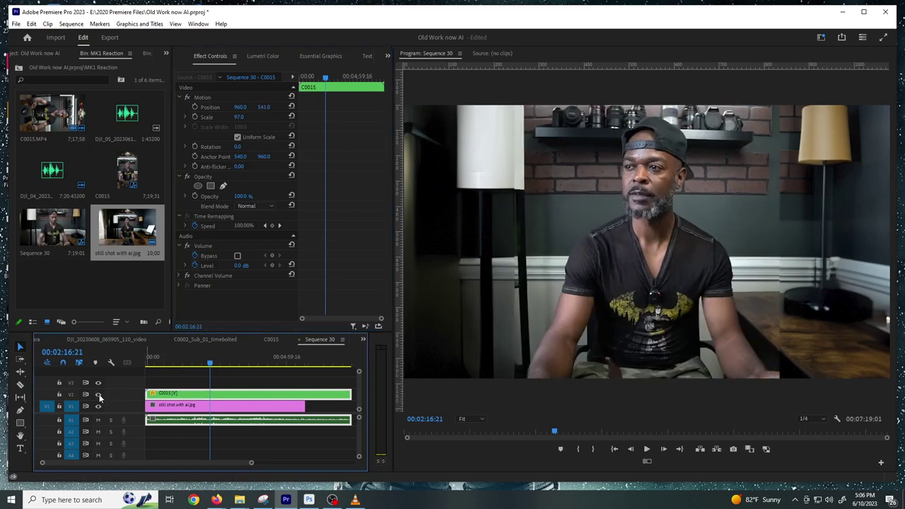
{"action": "left_click", "coordinate": [99, 396]}
{"action": "left_click", "coordinate": [99, 393]}
{"action": "left_click", "coordinate": [99, 394]}
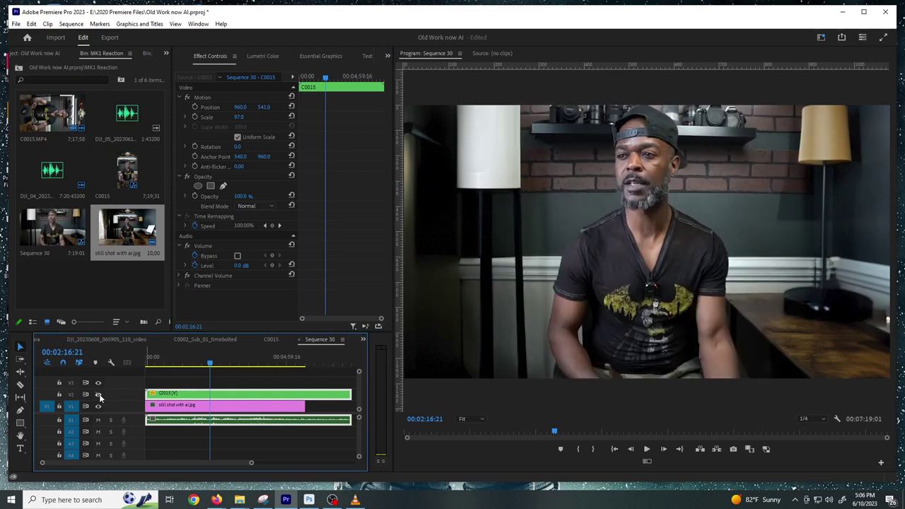
{"action": "left_click", "coordinate": [99, 394]}
{"action": "left_click", "coordinate": [99, 394]}
{"action": "left_click", "coordinate": [99, 394]}
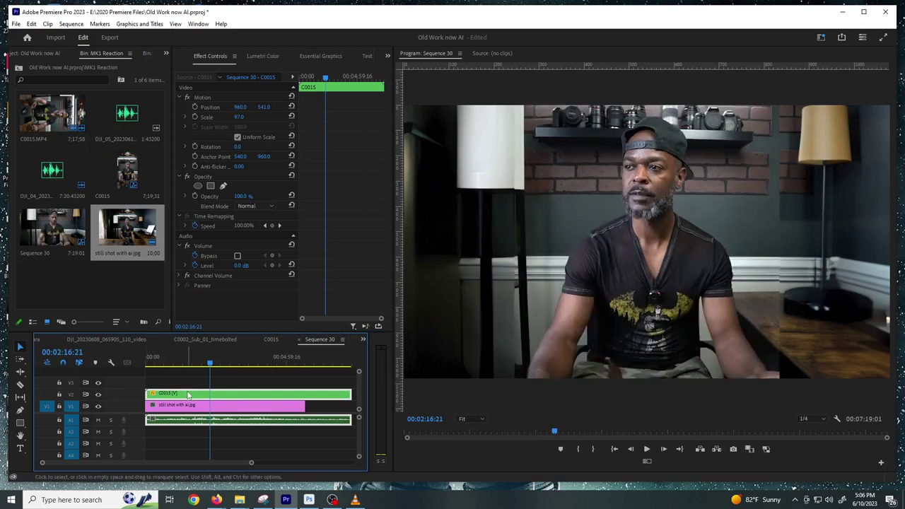
Set C0015's Scale back to 100.
{"action": "left_click", "coordinate": [241, 117]}
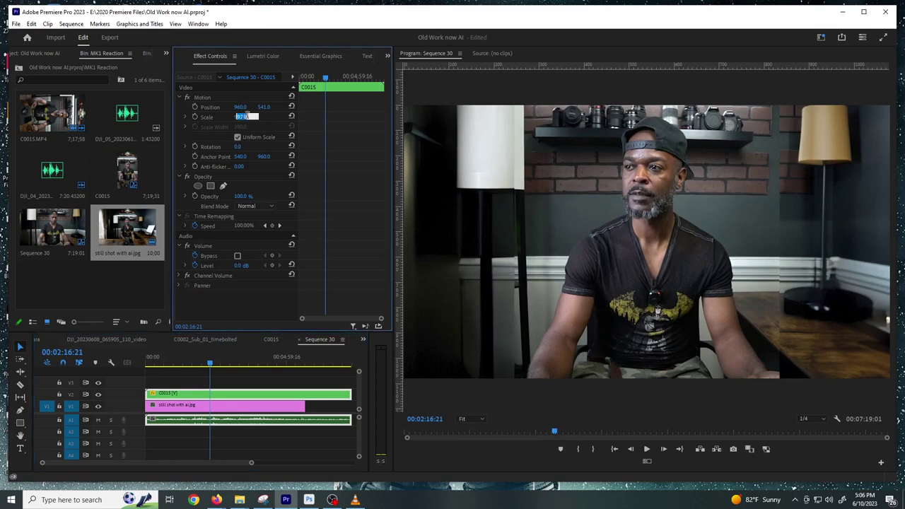
{"action": "type", "text": "100"}
{"action": "key", "text": "Return"}
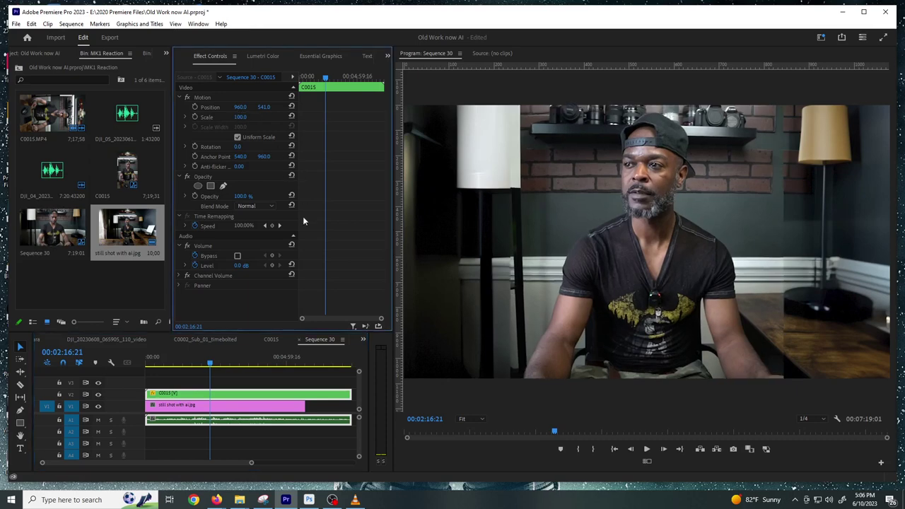
Check the still clip, then lower C0015's opacity to verify alignment.
{"action": "left_click", "coordinate": [213, 405]}
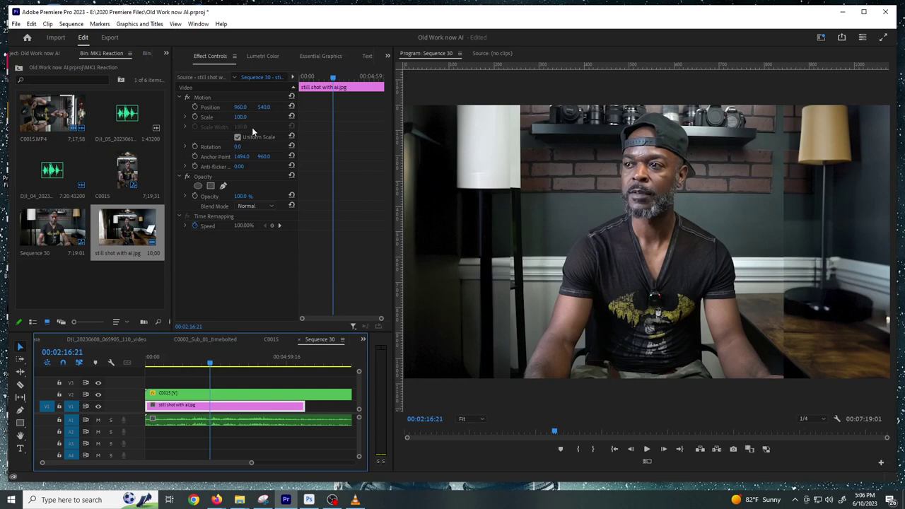
{"action": "left_click", "coordinate": [218, 394]}
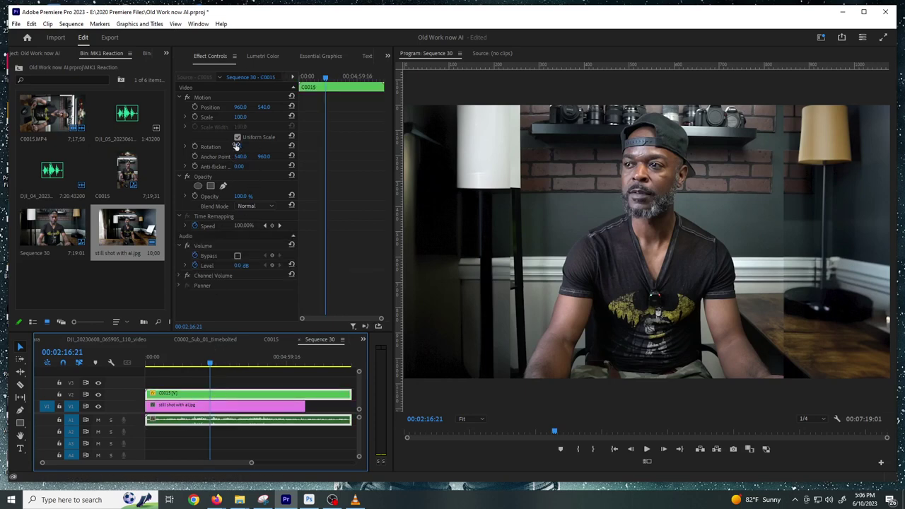
{"action": "mouse_move", "coordinate": [242, 195]}
{"action": "left_mouse_down"}
{"action": "mouse_move", "coordinate": [212, 195]}
{"action": "mouse_move", "coordinate": [255, 196]}
{"action": "mouse_move", "coordinate": [177, 196]}
{"action": "mouse_move", "coordinate": [255, 196]}
{"action": "left_mouse_up"}
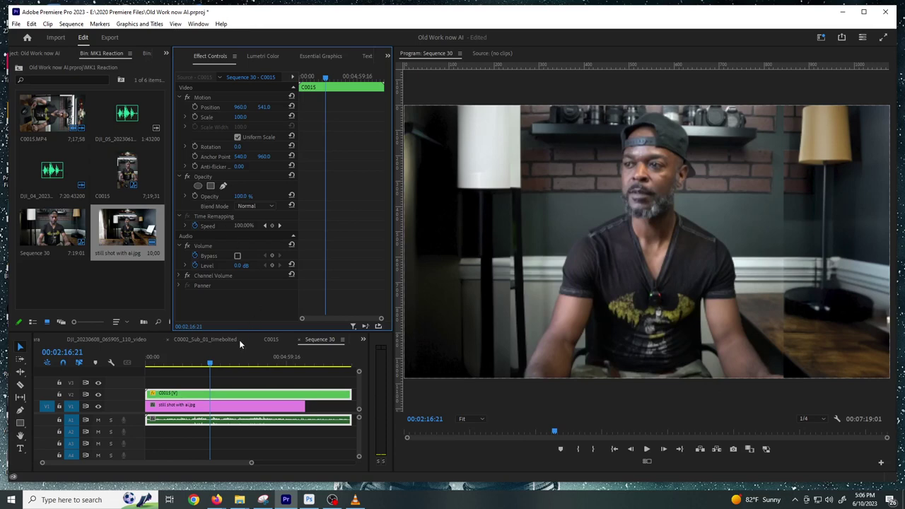
{"action": "left_click", "coordinate": [221, 396]}
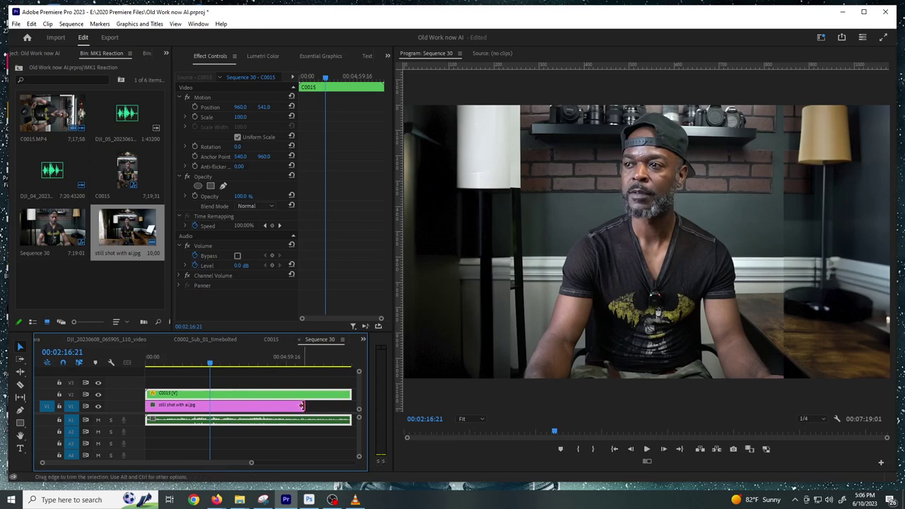
Extend the still to span the video, move it above C0015, and start an opacity pen mask.
{"action": "left_click_drag", "start_coordinate": [301, 405], "coordinate": [356, 405]}
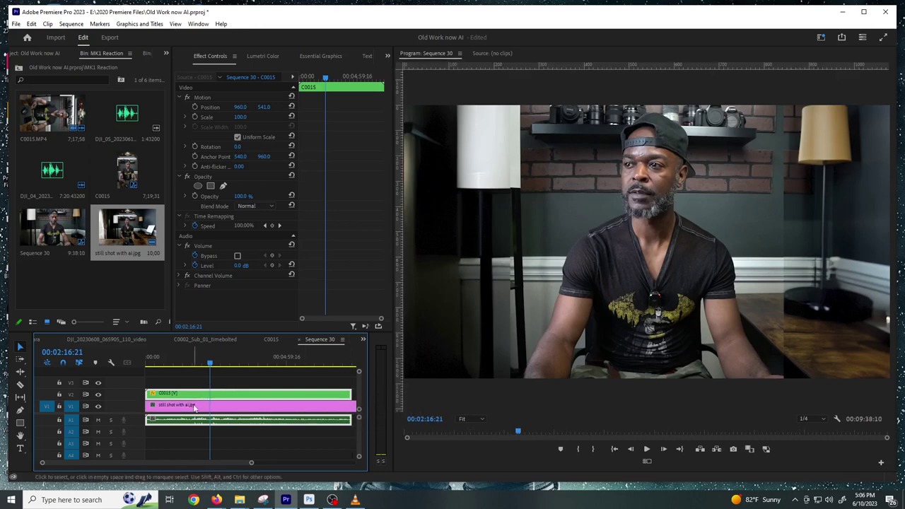
{"action": "left_click_drag", "start_coordinate": [195, 406], "coordinate": [196, 383]}
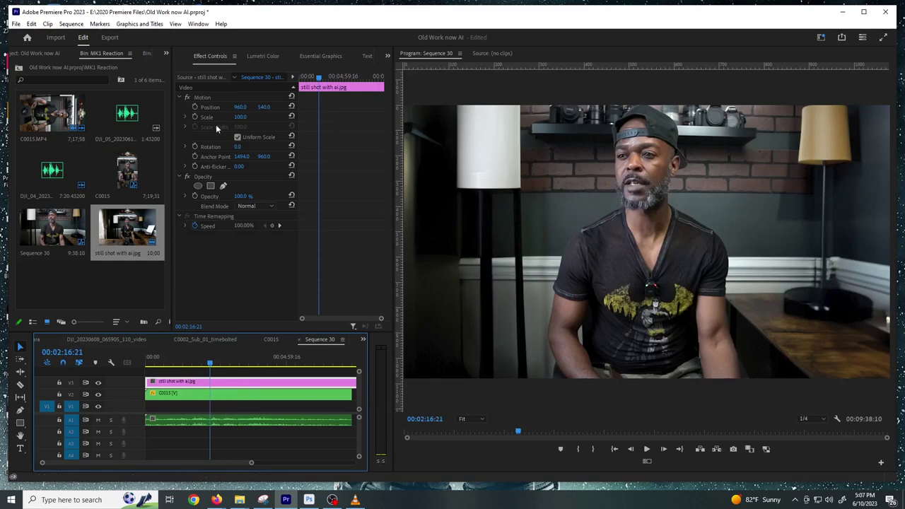
{"action": "left_click", "coordinate": [222, 186]}
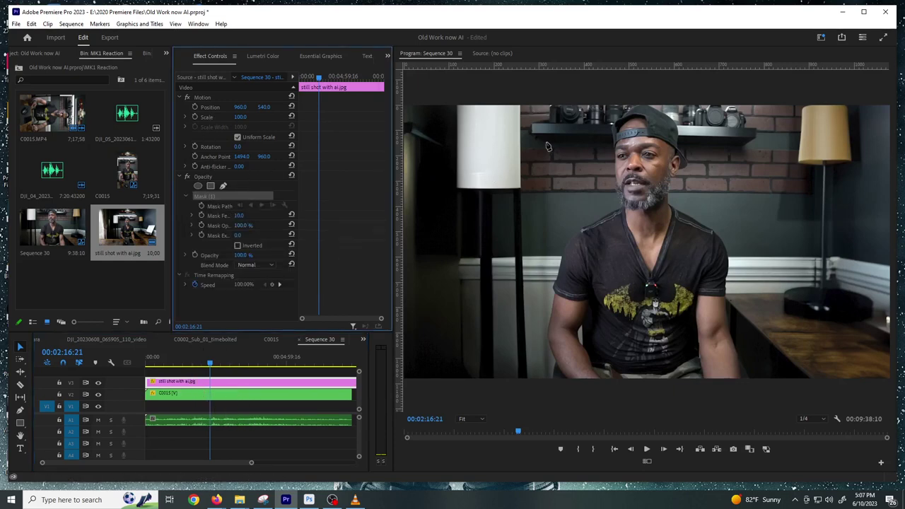
Draw a closed pen mask around the presenter in the Program monitor.
{"action": "left_click", "coordinate": [547, 136]}
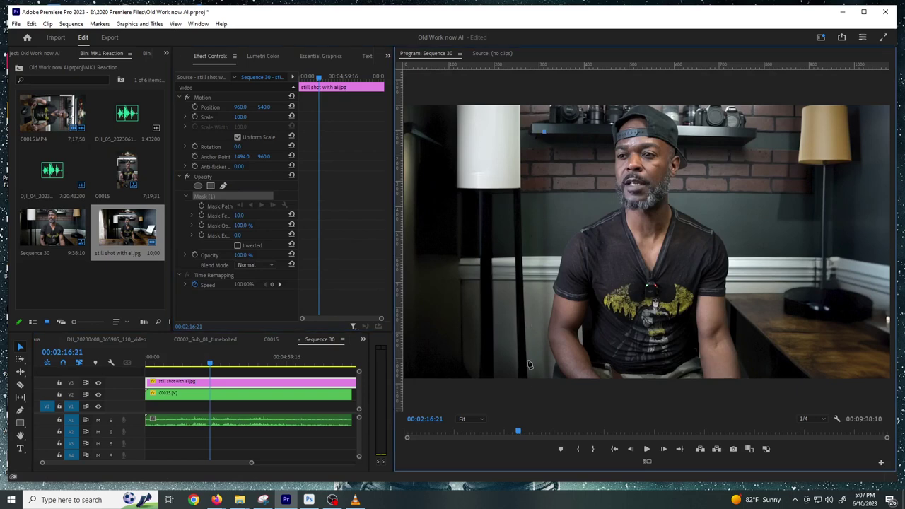
{"action": "left_click", "coordinate": [753, 386]}
{"action": "left_click", "coordinate": [762, 365]}
{"action": "left_click", "coordinate": [756, 230]}
{"action": "left_click", "coordinate": [738, 139]}
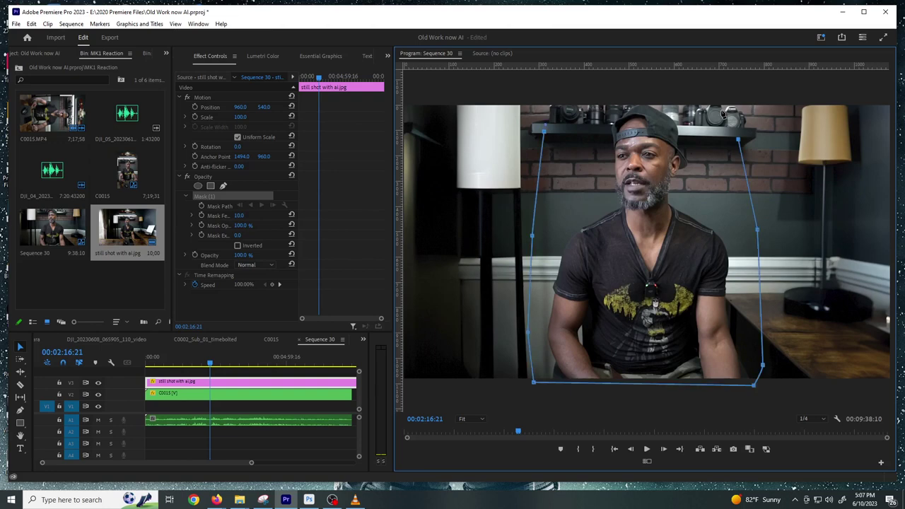
{"action": "left_click", "coordinate": [718, 106]}
{"action": "left_click", "coordinate": [576, 99]}
{"action": "left_click", "coordinate": [544, 96]}
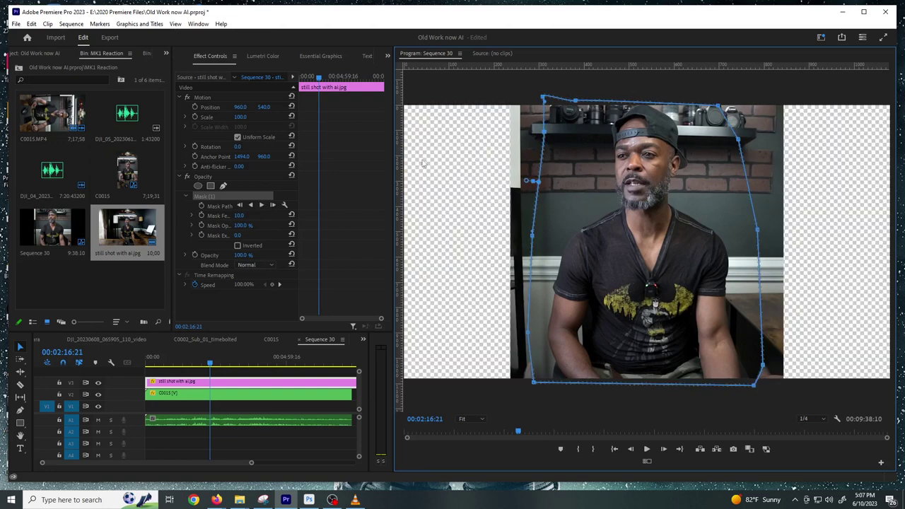
Invert the mask and set its Mask Feather to 61.
{"action": "left_click", "coordinate": [238, 245]}
{"action": "left_click_drag", "start_coordinate": [239, 215], "coordinate": [275, 215]}
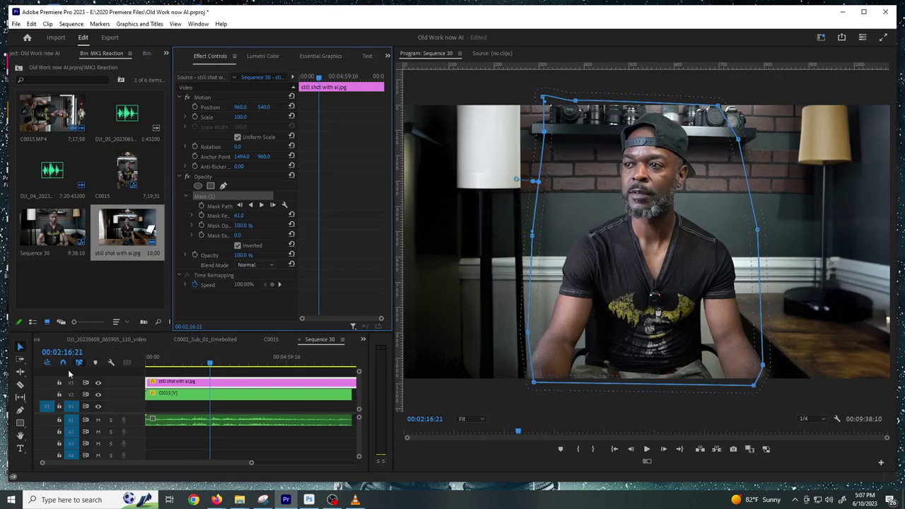
{"action": "left_click", "coordinate": [23, 348]}
{"action": "left_click", "coordinate": [538, 394]}
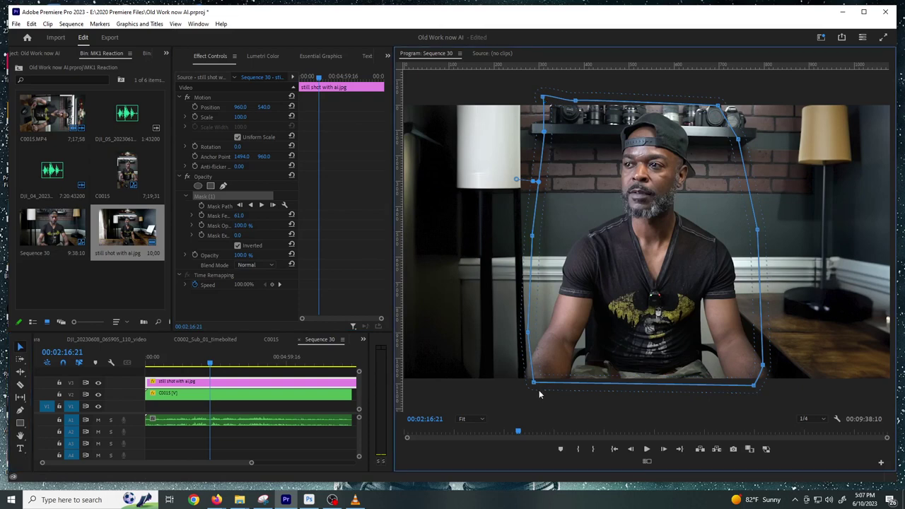
{"action": "left_click", "coordinate": [227, 395]}
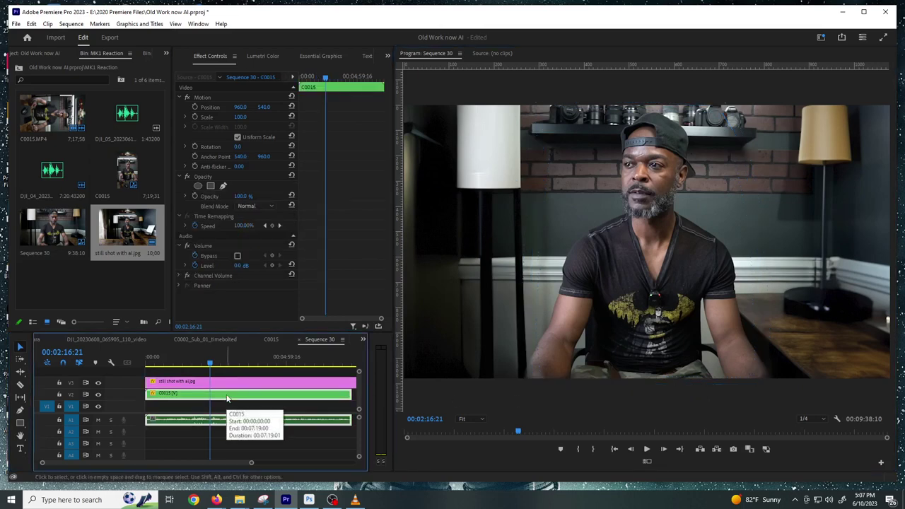
Scrub and briefly play Sequence 30 to preview the composite.
{"action": "left_click", "coordinate": [159, 364]}
{"action": "left_click_drag", "start_coordinate": [159, 365], "coordinate": [132, 364]}
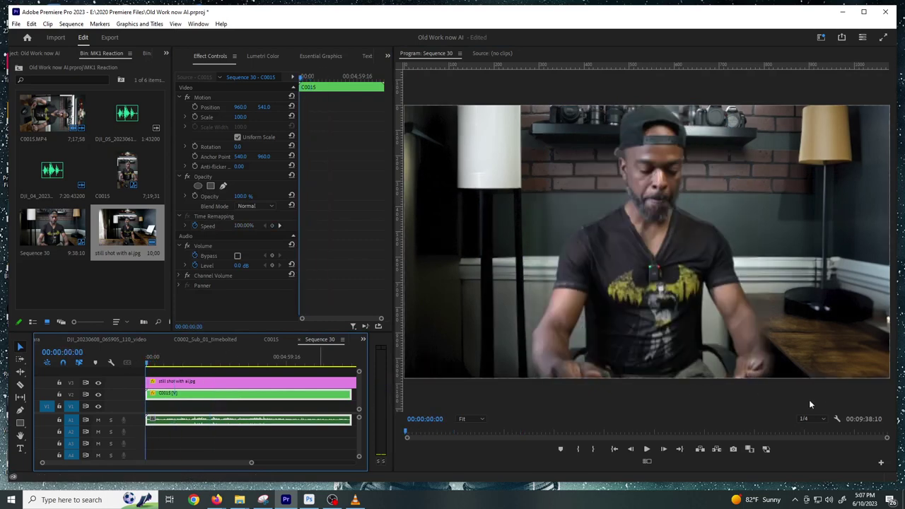
{"action": "key", "text": "space"}
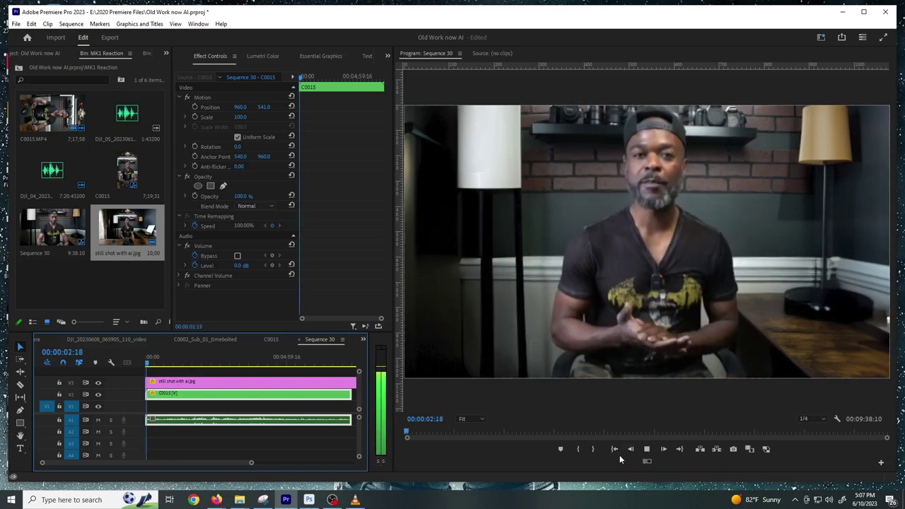
{"action": "key", "text": "space"}
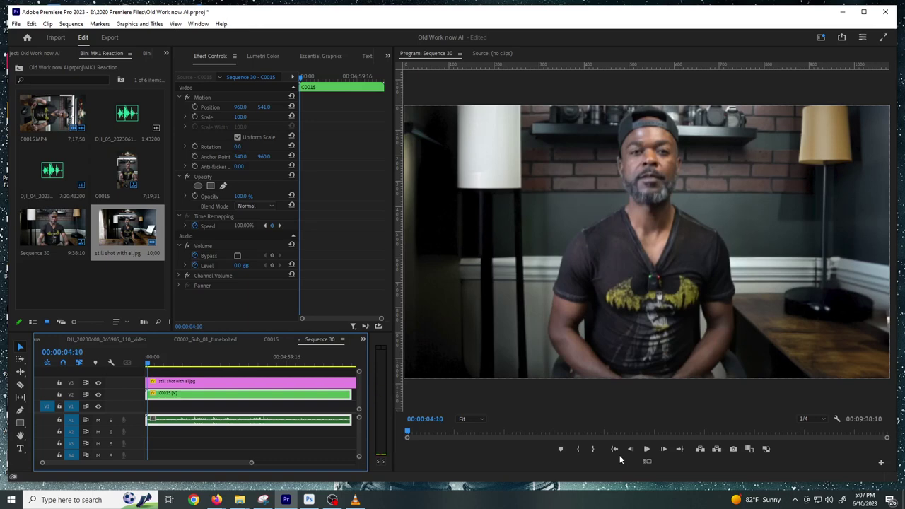
Compare the C0015 sequence with Sequence 30, then play Sequence 30.
{"action": "left_click", "coordinate": [273, 338]}
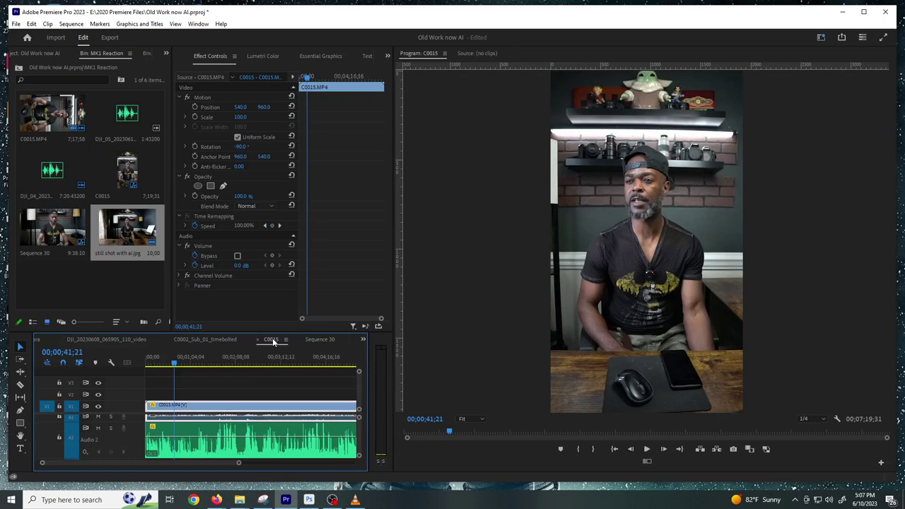
{"action": "left_click", "coordinate": [317, 339]}
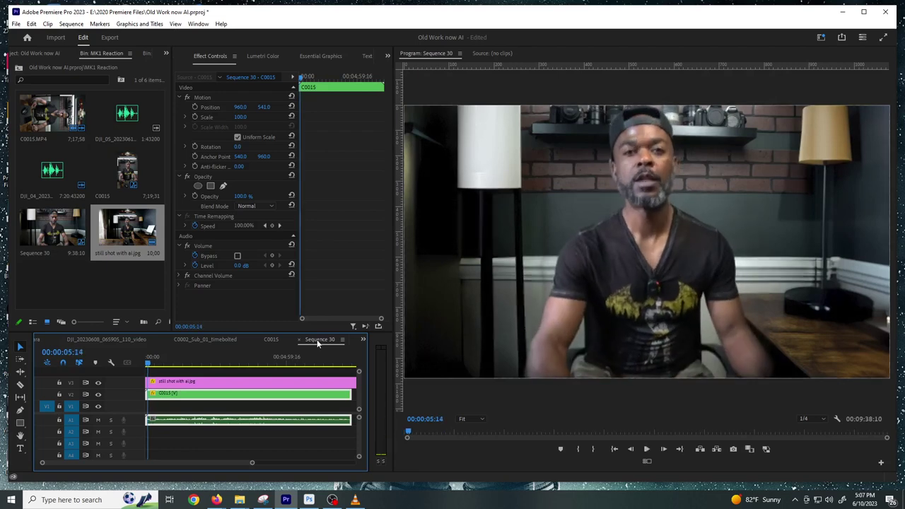
{"action": "left_click", "coordinate": [270, 340]}
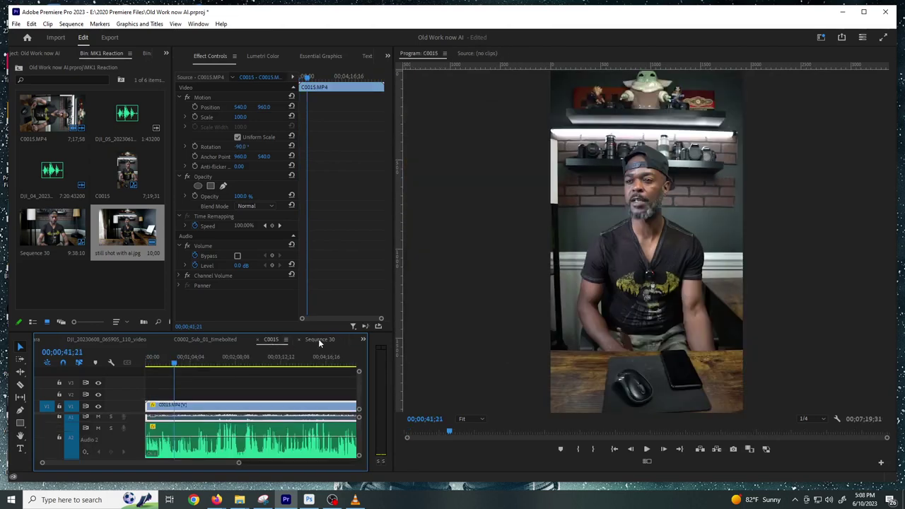
{"action": "left_click", "coordinate": [318, 339]}
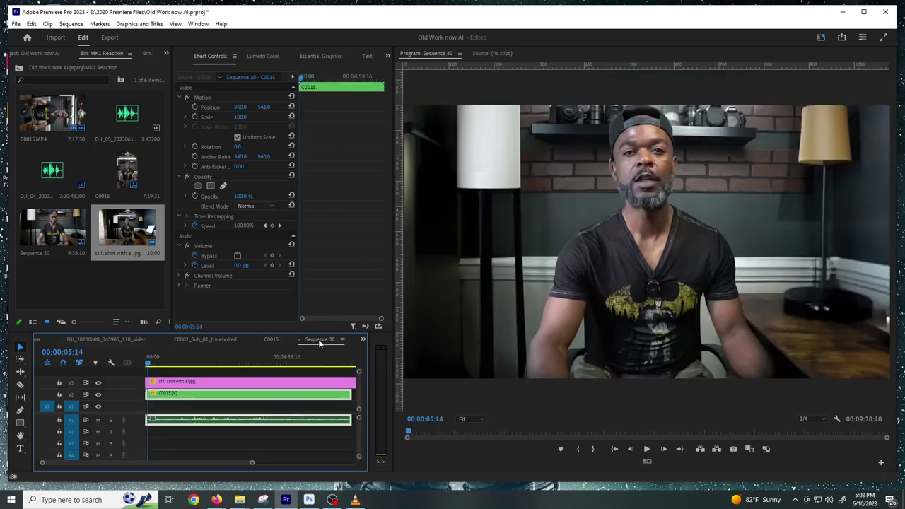
{"action": "key", "text": "space"}
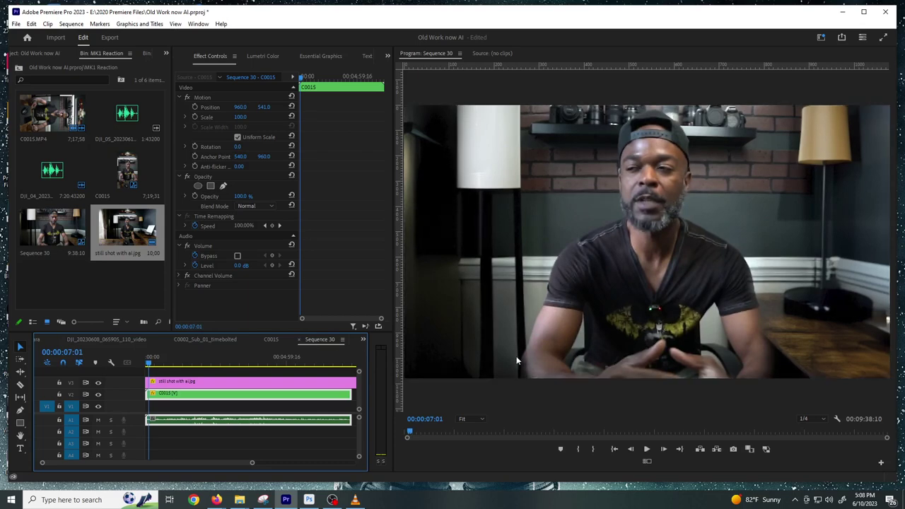
{"action": "left_click", "coordinate": [98, 383]}
{"action": "key", "text": "space"}
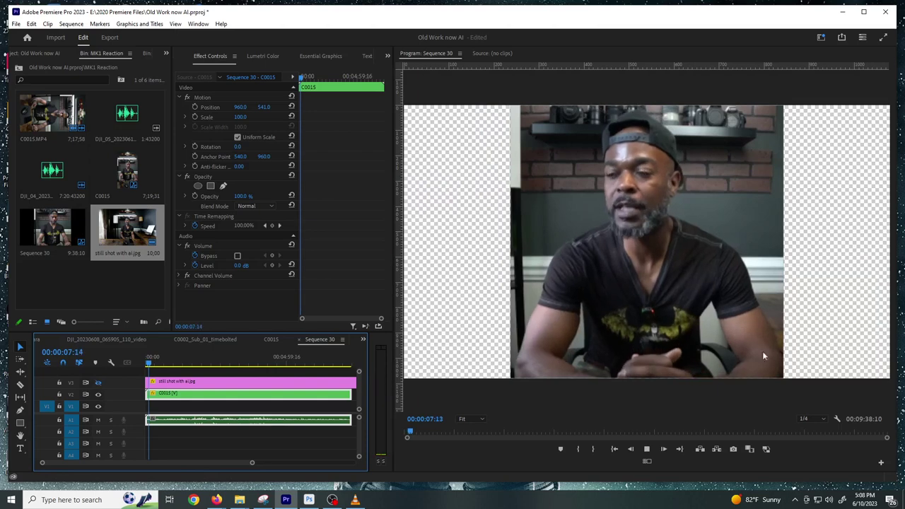
{"action": "left_click", "coordinate": [98, 382]}
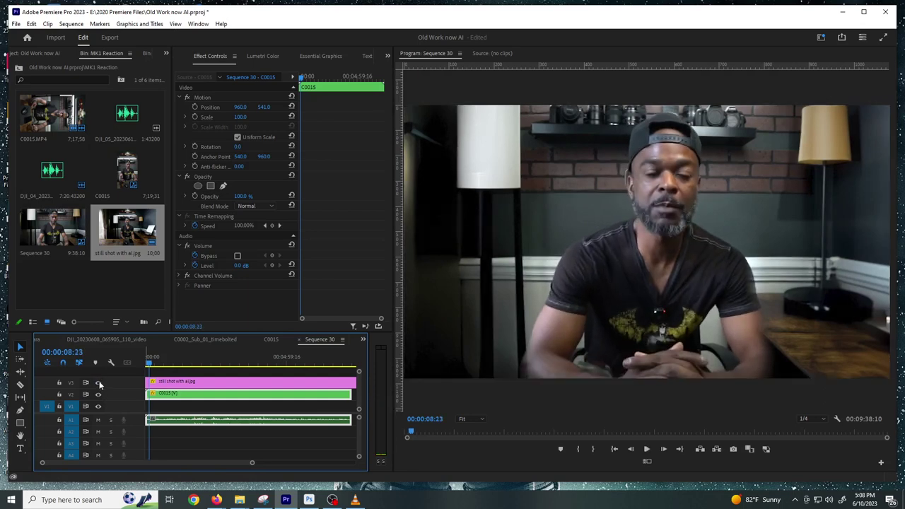
{"action": "left_click", "coordinate": [98, 382]}
{"action": "left_click", "coordinate": [98, 382]}
{"action": "left_click", "coordinate": [98, 382]}
{"action": "key", "text": "space"}
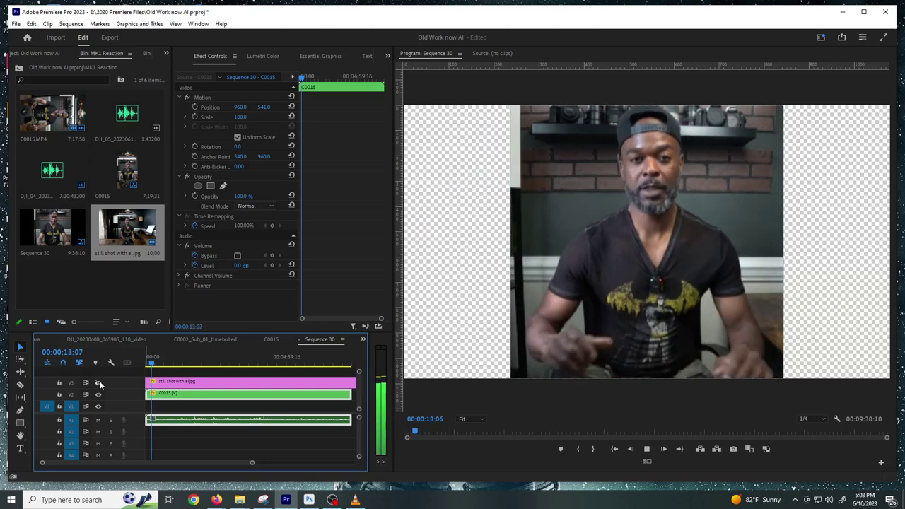
{"action": "key", "text": "space"}
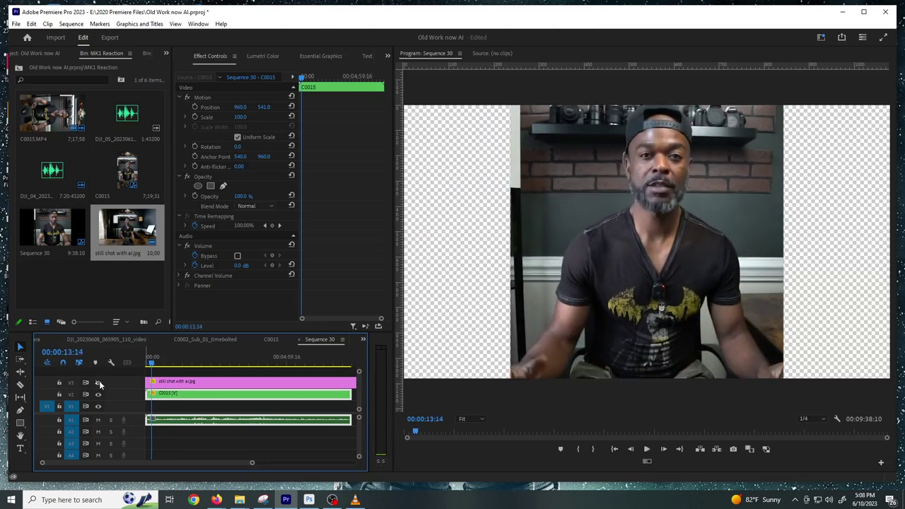
{"action": "left_click", "coordinate": [98, 383]}
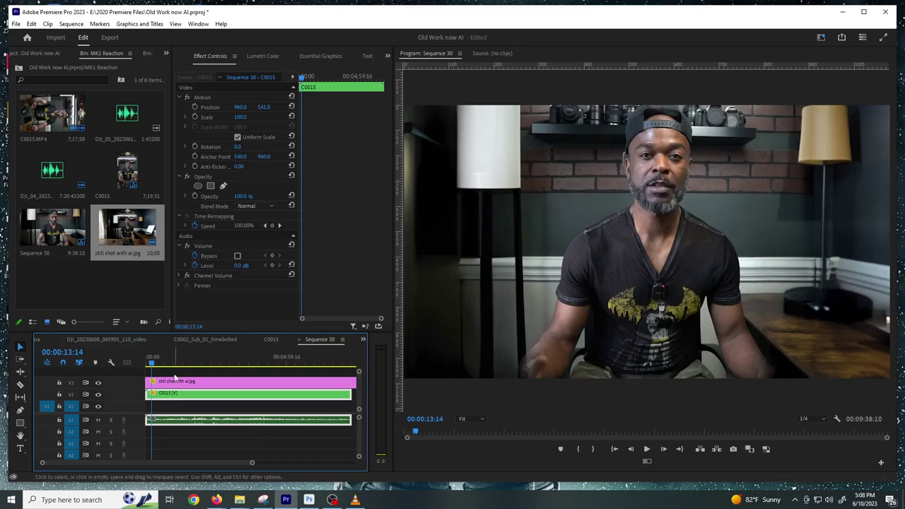
Nest the still background and C0015 clips into Nested Sequence 37.
{"action": "left_click_drag", "start_coordinate": [177, 371], "coordinate": [170, 407]}
{"action": "right_click", "coordinate": [176, 394]}
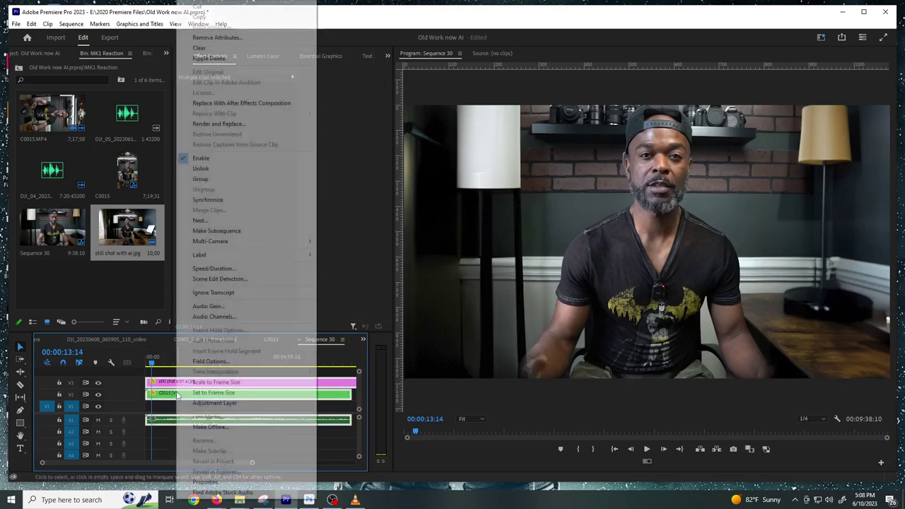
{"action": "left_click", "coordinate": [231, 223]}
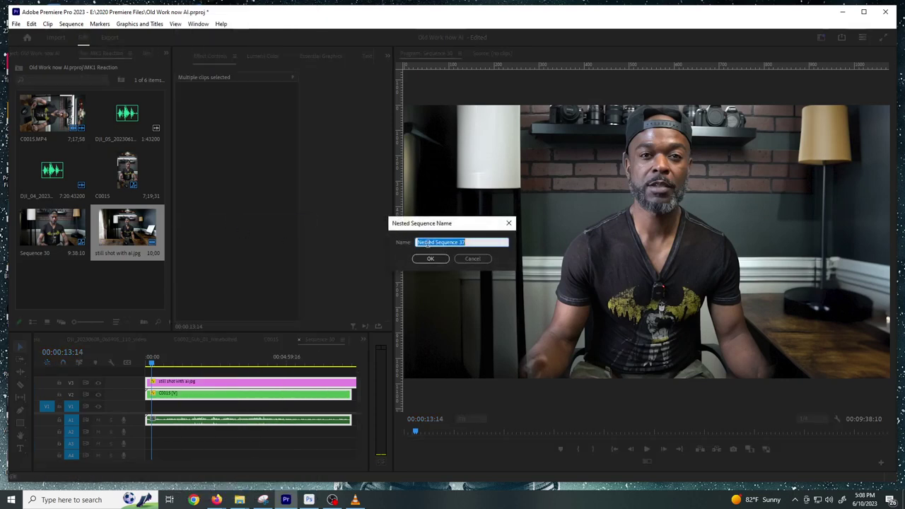
{"action": "key", "text": "Return"}
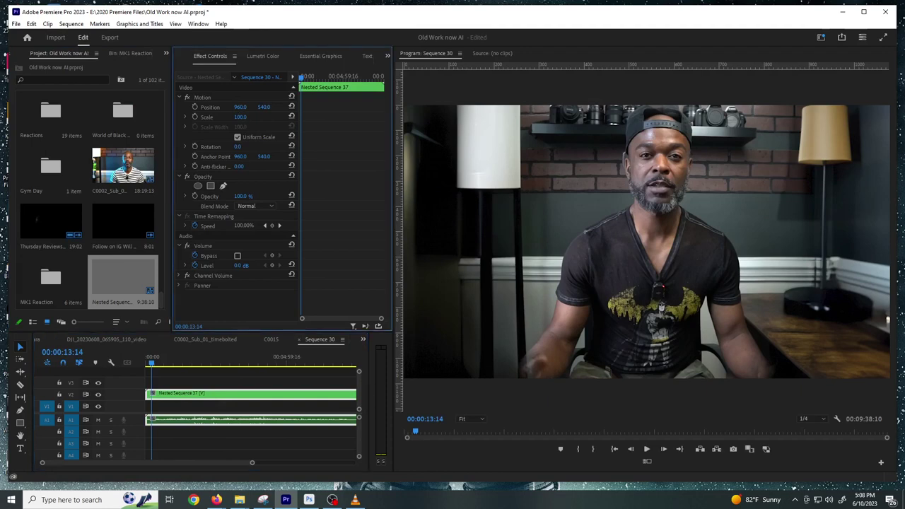
Scale the nested sequence to 118% and play it back.
{"action": "left_click_drag", "start_coordinate": [240, 116], "coordinate": [270, 107]}
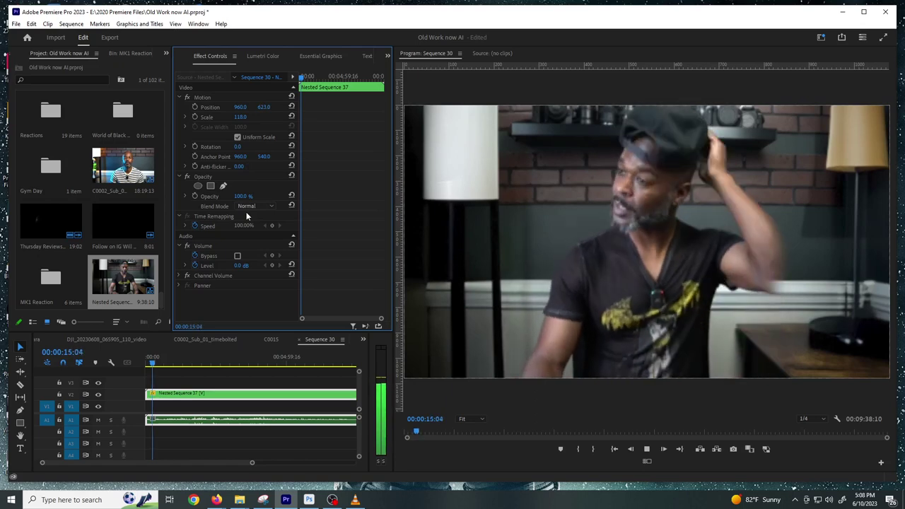
{"action": "key", "text": "space"}
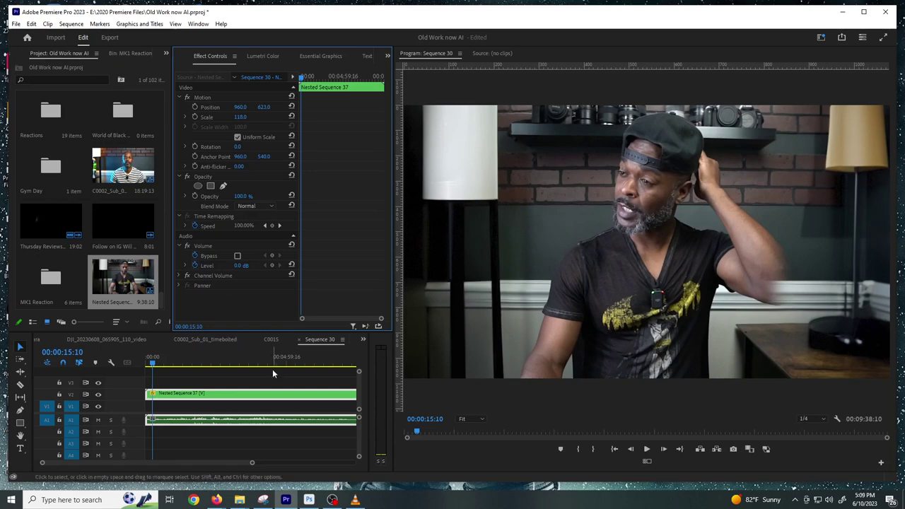
{"action": "key", "text": "space"}
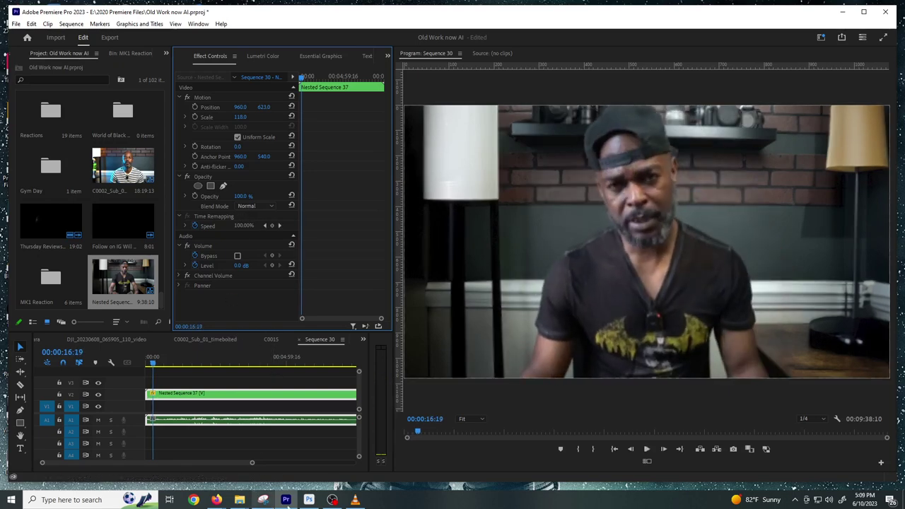
{"action": "left_click", "coordinate": [309, 500]}
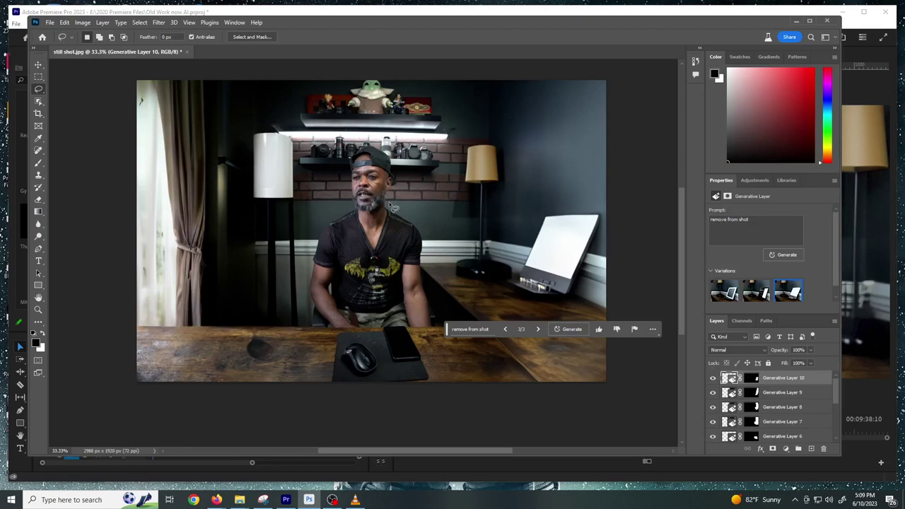
{"action": "left_click", "coordinate": [713, 378]}
{"action": "left_click", "coordinate": [712, 378]}
{"action": "left_click_drag", "start_coordinate": [748, 314], "coordinate": [748, 231]}
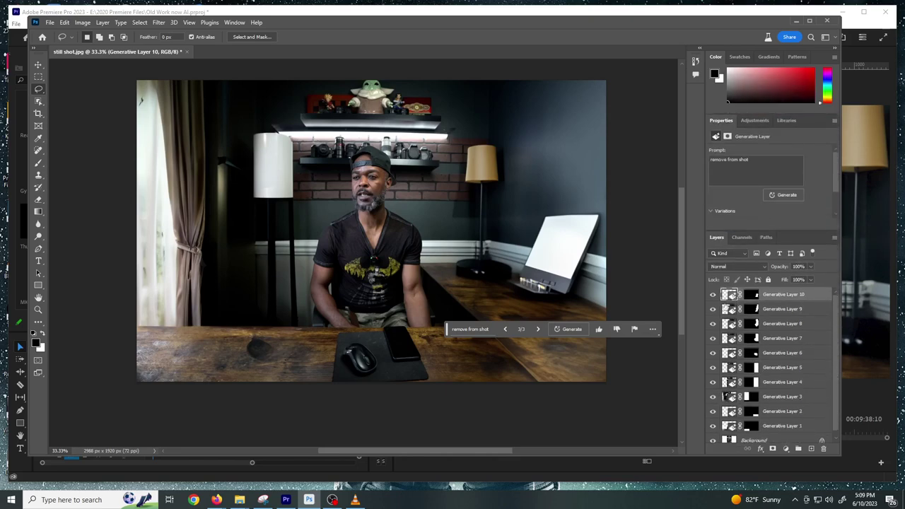
{"action": "left_click_drag", "start_coordinate": [712, 296], "coordinate": [712, 425]}
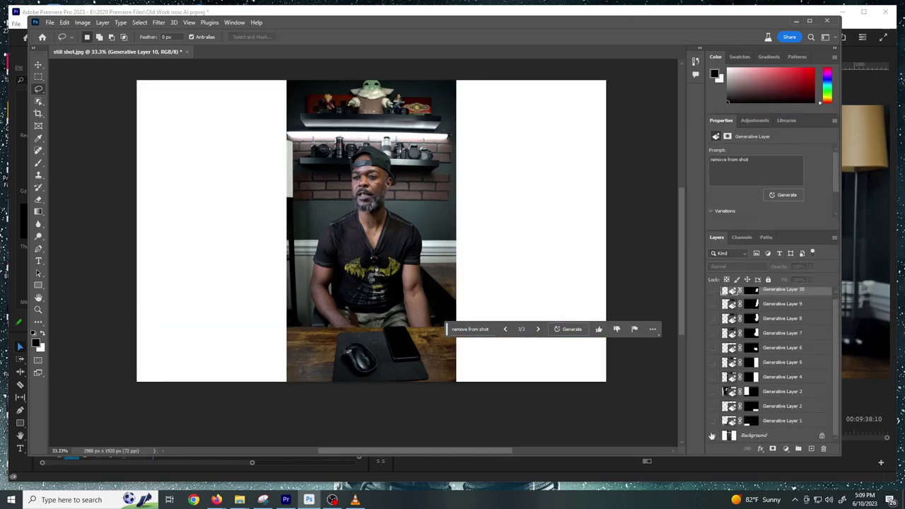
{"action": "left_click", "coordinate": [712, 436], "text": "alt"}
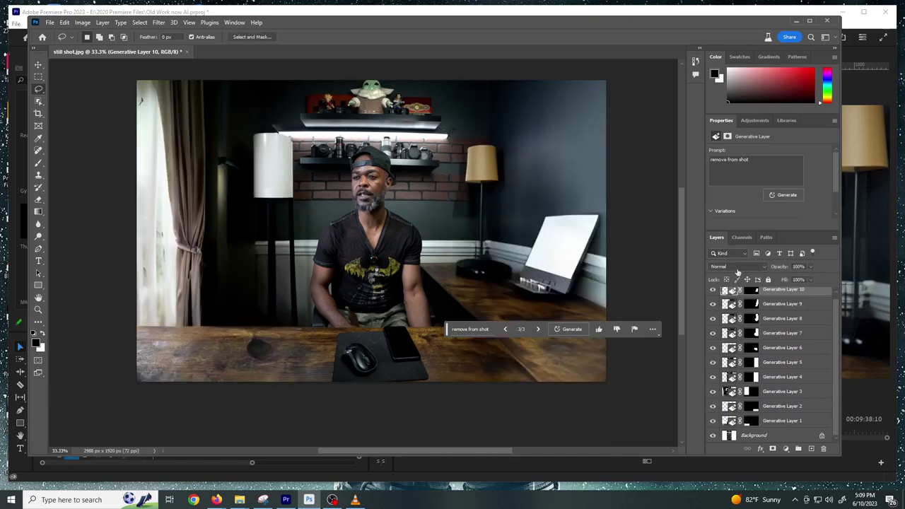
{"action": "left_click", "coordinate": [795, 22]}
Scrub Sequence 30, then switch to the C0015 sequence tab and scrub its clip.
{"action": "left_click", "coordinate": [238, 368]}
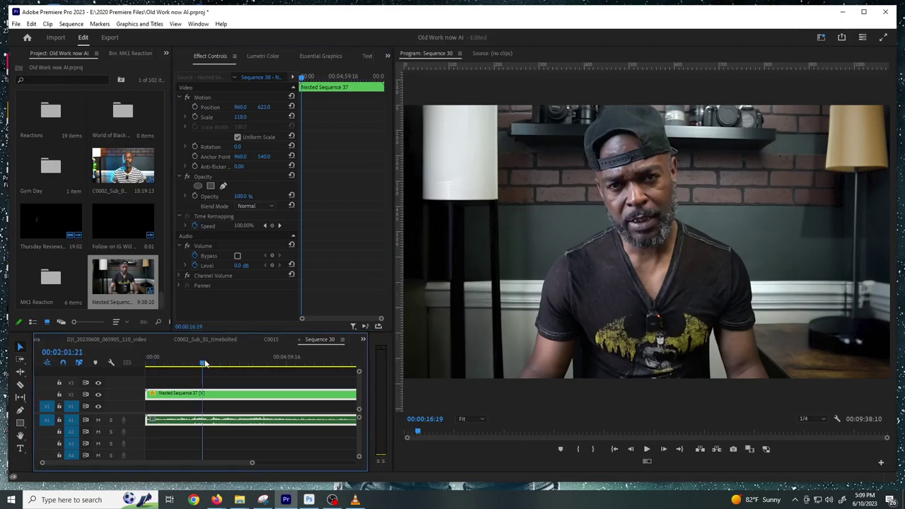
{"action": "left_click_drag", "start_coordinate": [259, 364], "coordinate": [277, 363]}
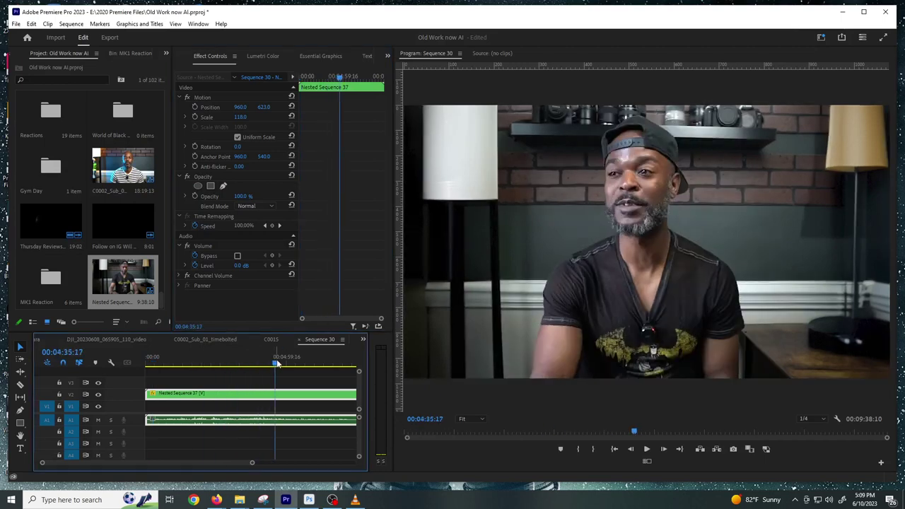
{"action": "left_click", "coordinate": [269, 340]}
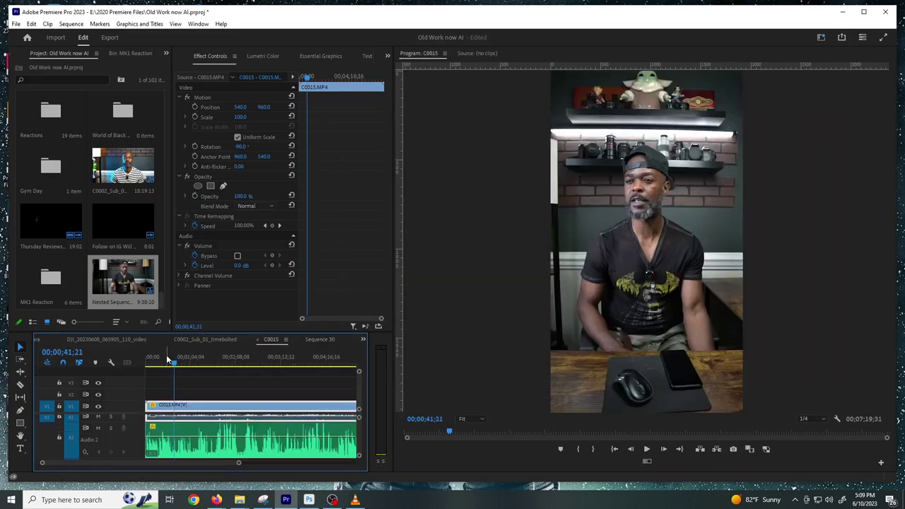
{"action": "left_click", "coordinate": [208, 363]}
{"action": "left_click_drag", "start_coordinate": [211, 363], "coordinate": [133, 362]}
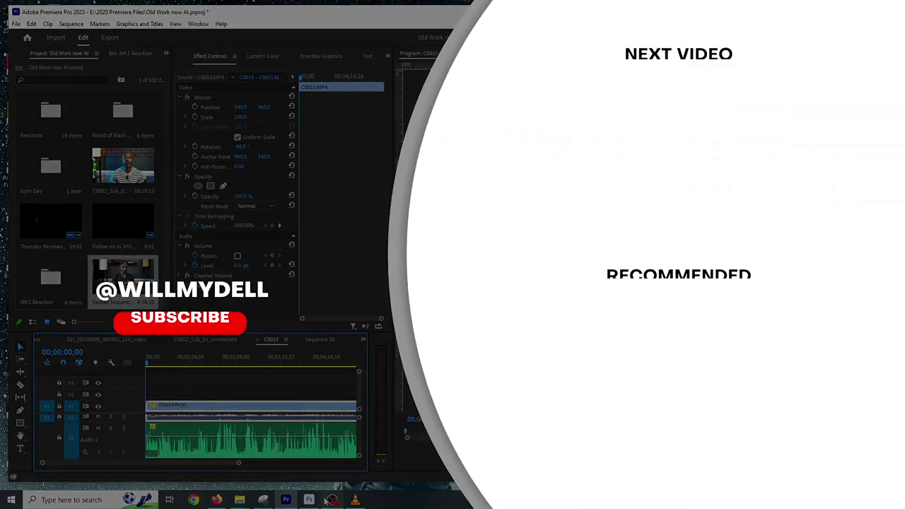
{"action": "mouse_move", "coordinate": [325, 501]}
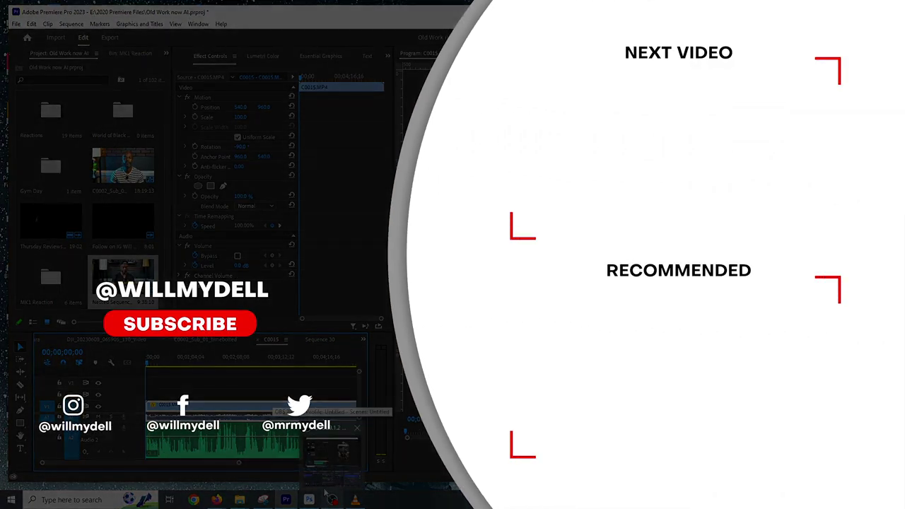